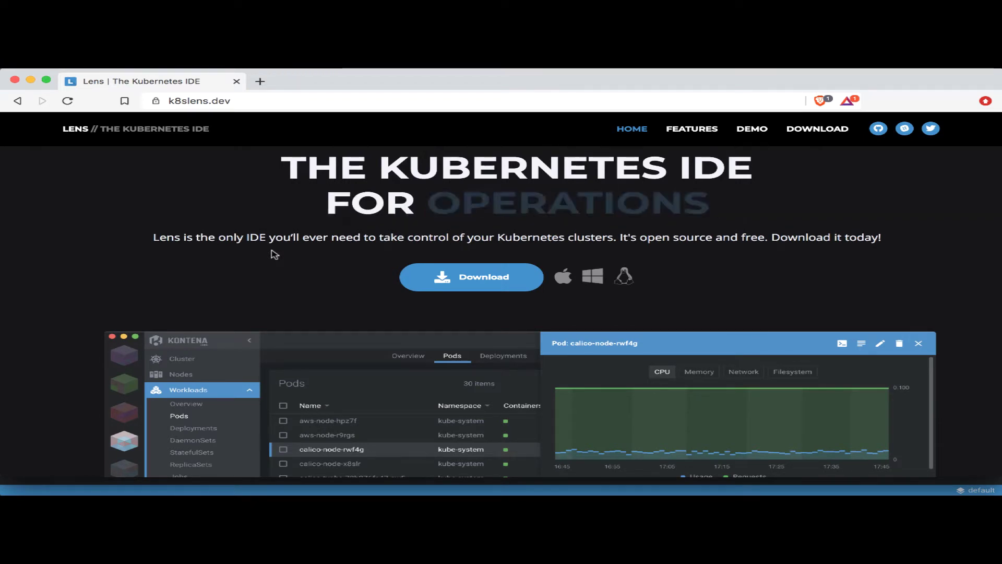
Step: Look over the Lens homepage and open its latest GitHub release to view the downloadable assets
scroll(969, 329, down, 6)
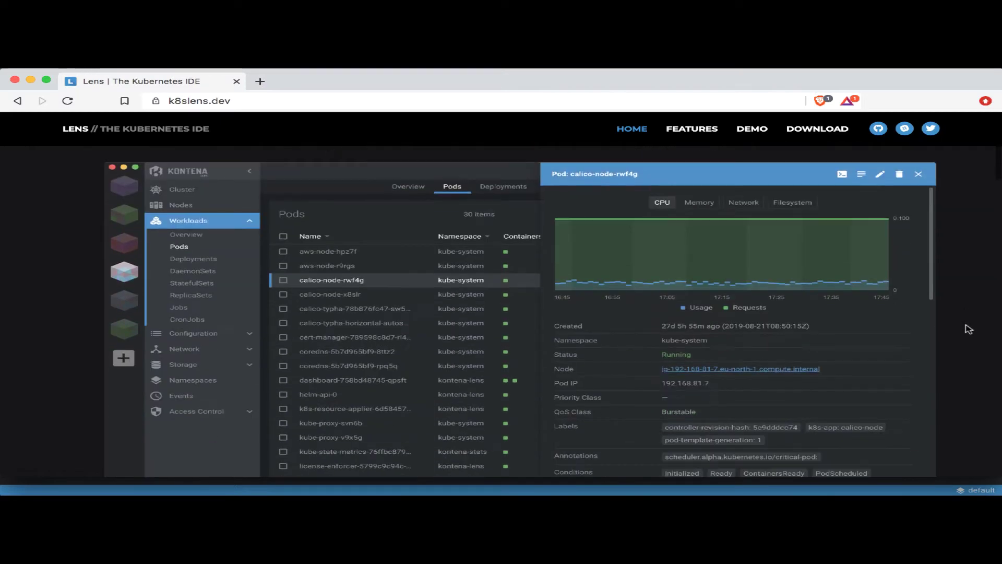
scroll(968, 329, down, 7)
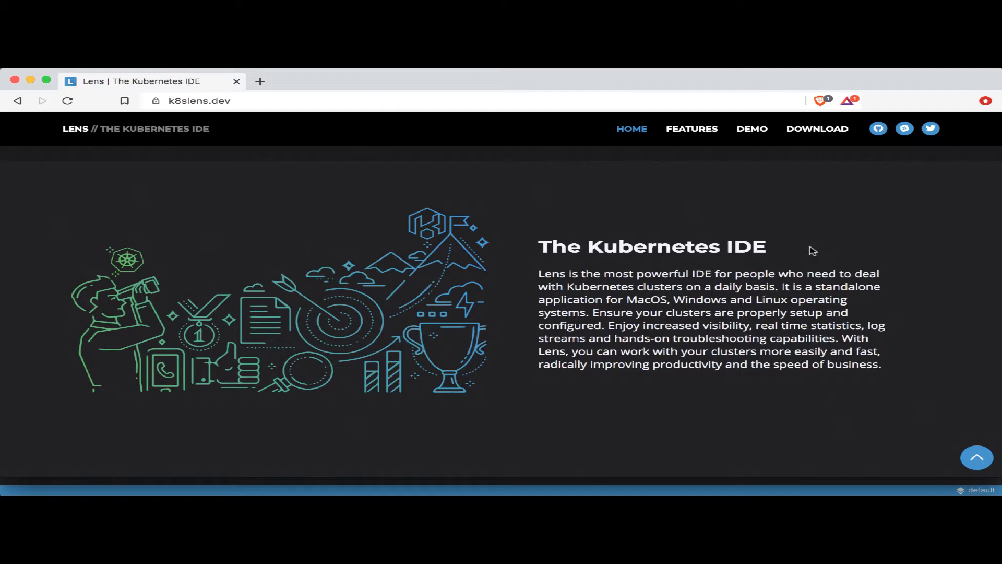
scroll(812, 251, up, 10)
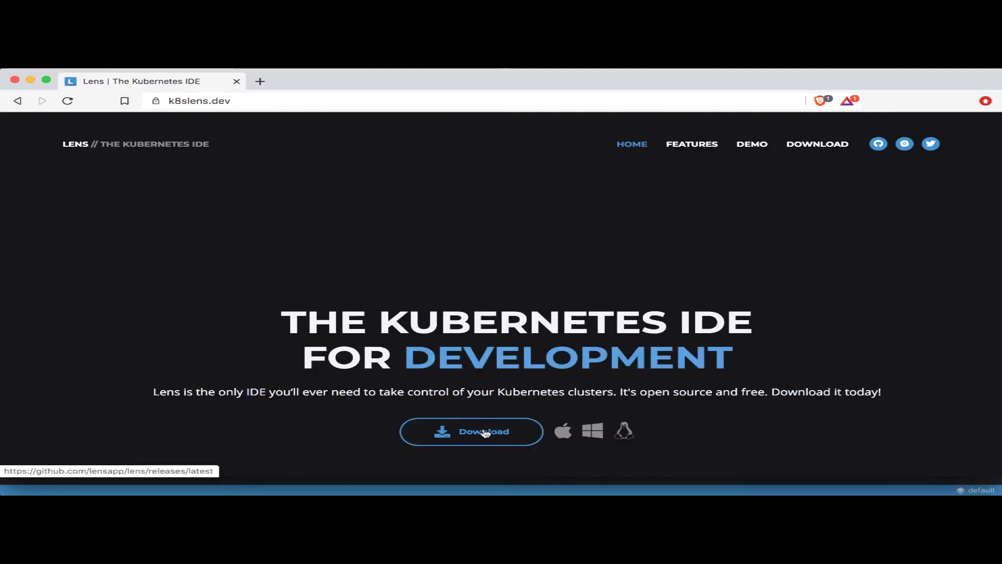
click(485, 433)
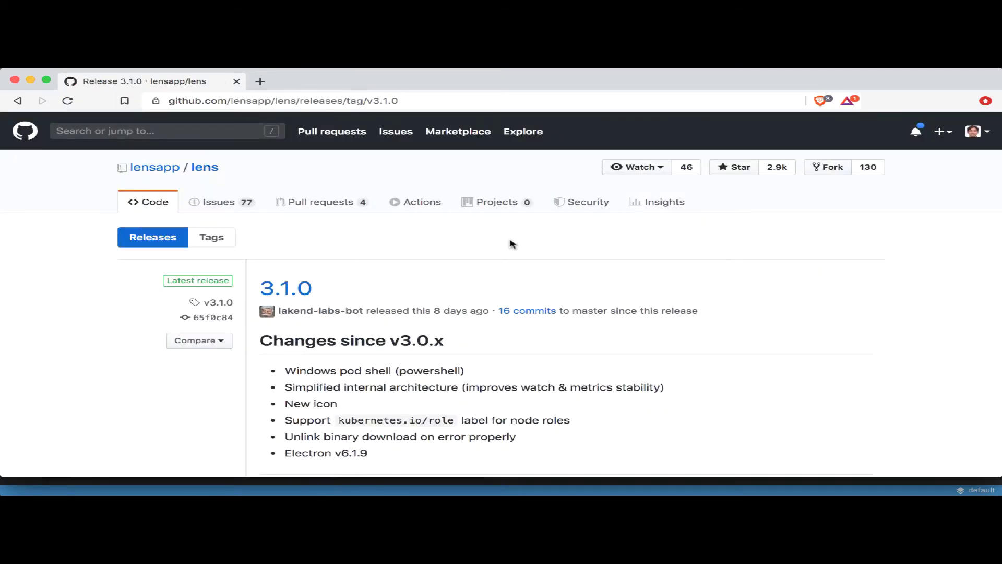
scroll(607, 330, down, 6)
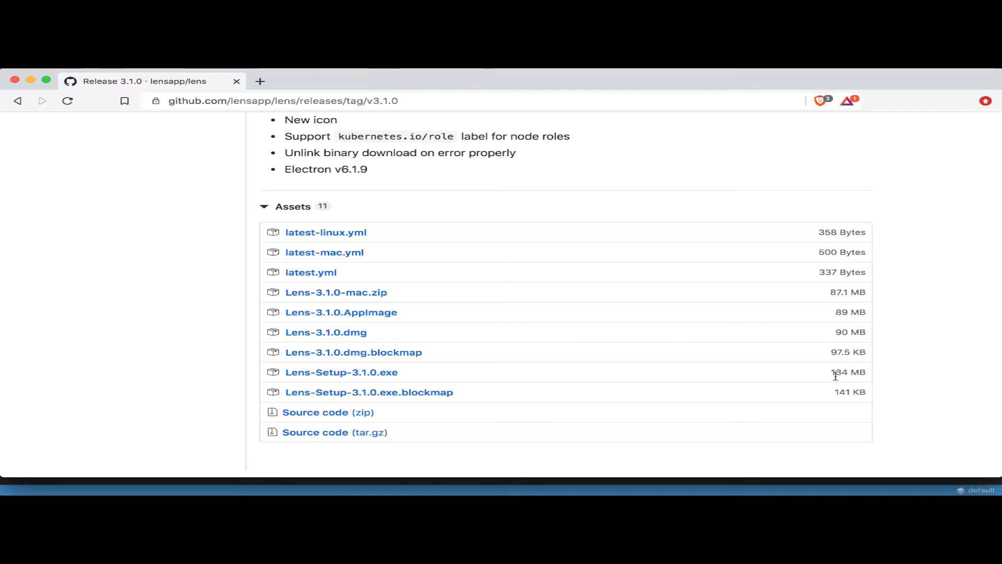
Step: Switch to Lens and start adding a cluster with a custom kubeconfig
key(super+Tab)
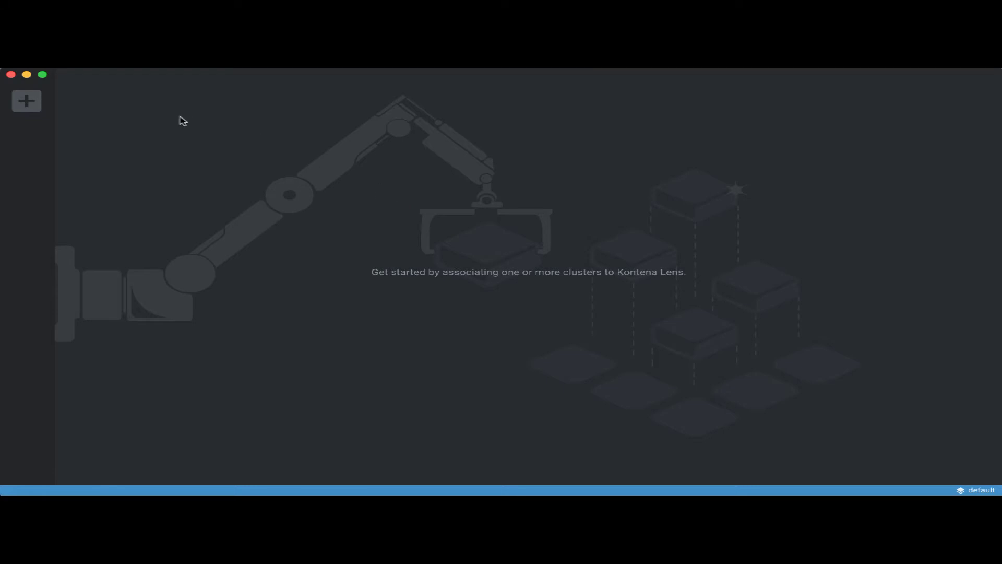
click(26, 105)
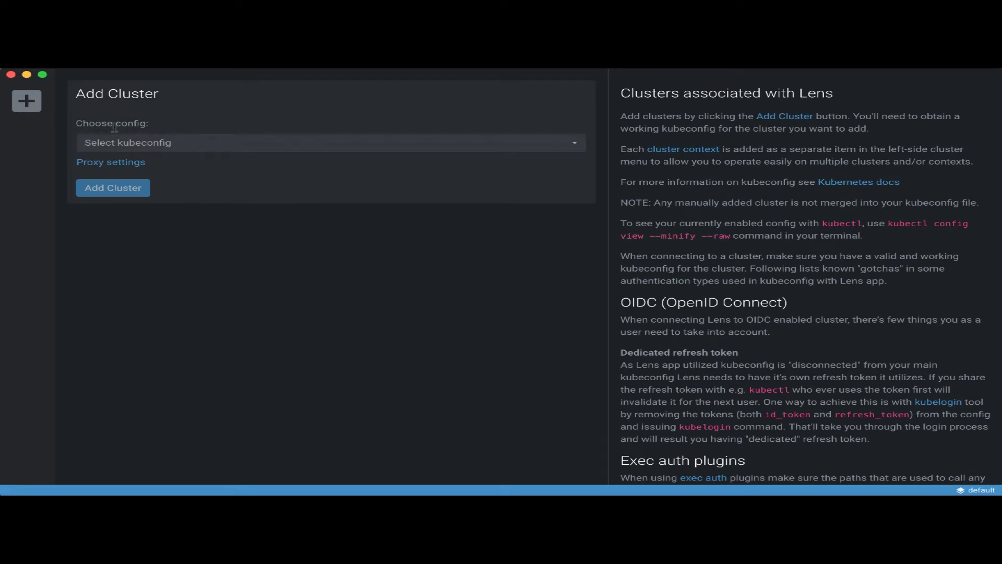
click(179, 146)
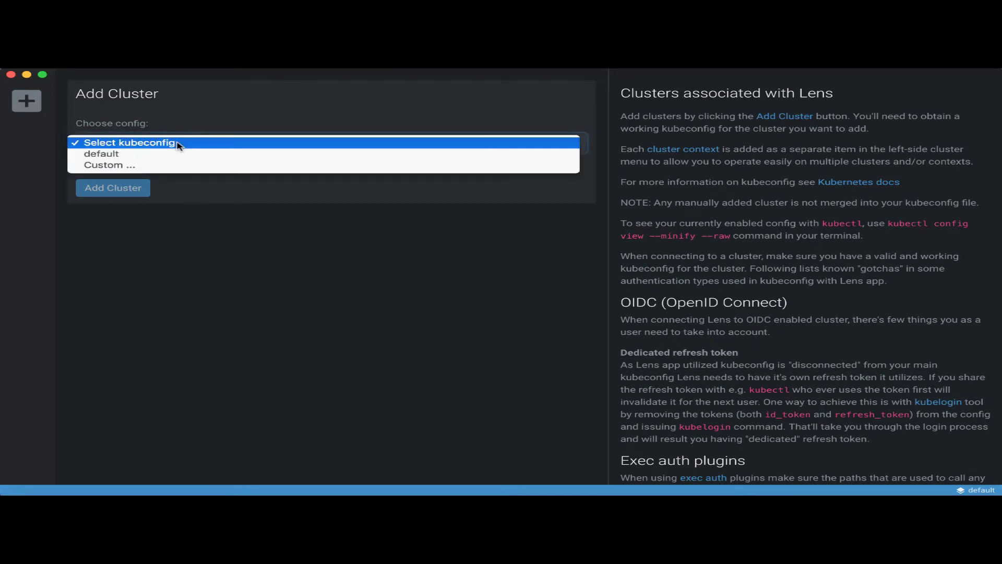
click(153, 166)
click(144, 233)
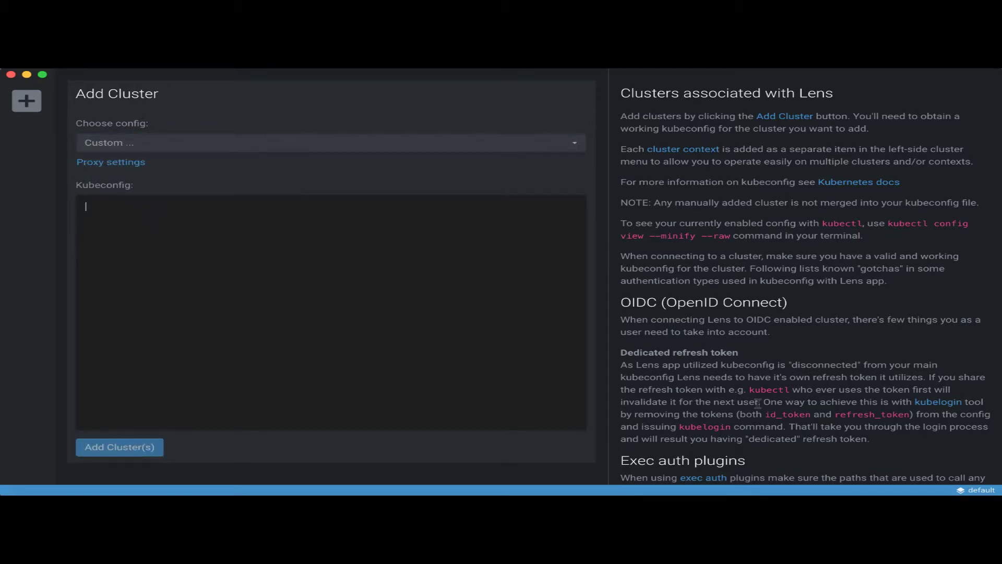
Step: Switch to the bash terminal, print ~/.kube/config with cat, and copy the entire output
click(919, 478)
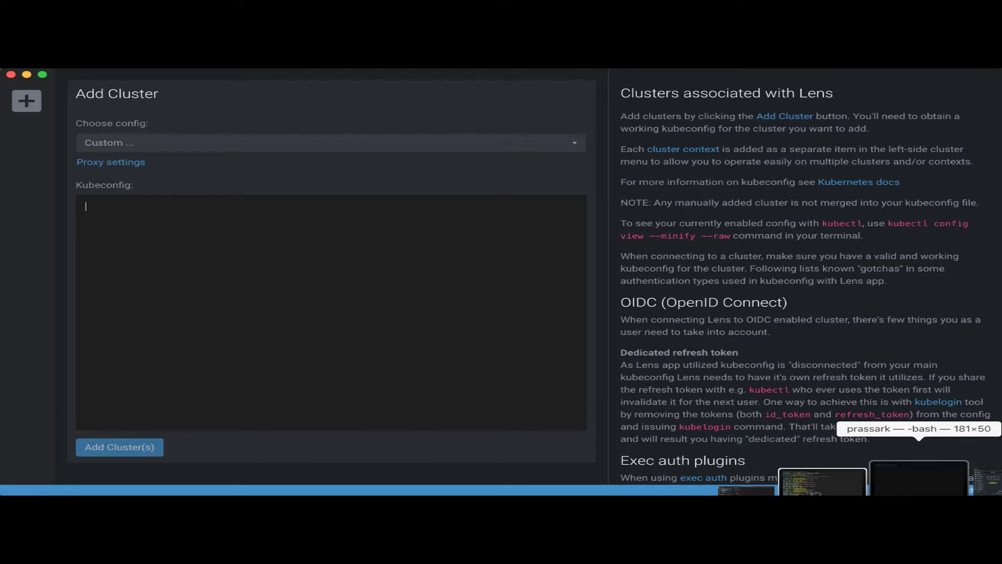
text(cat )
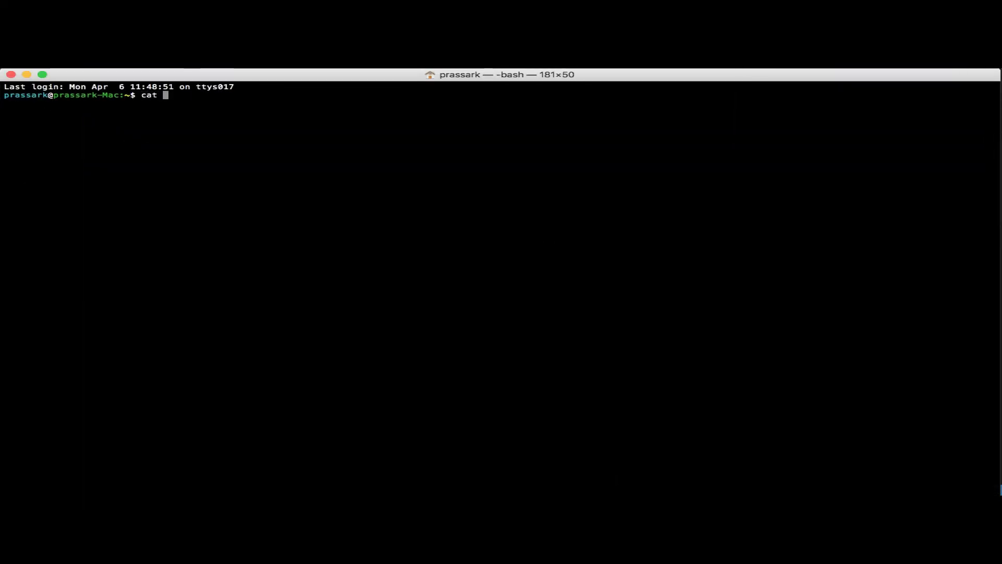
text(~/.kube/config)
key(Return)
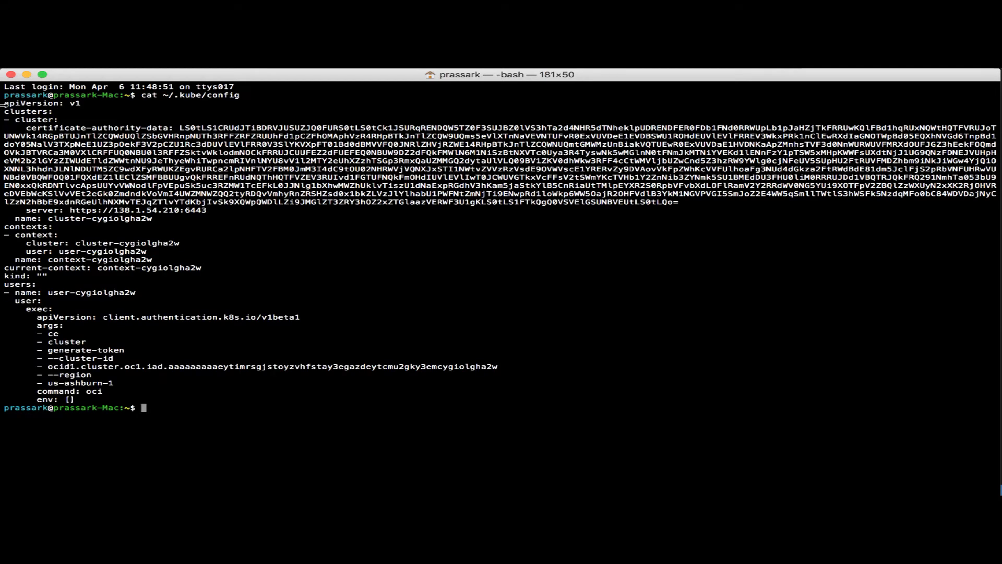
drag(3, 103, 213, 399)
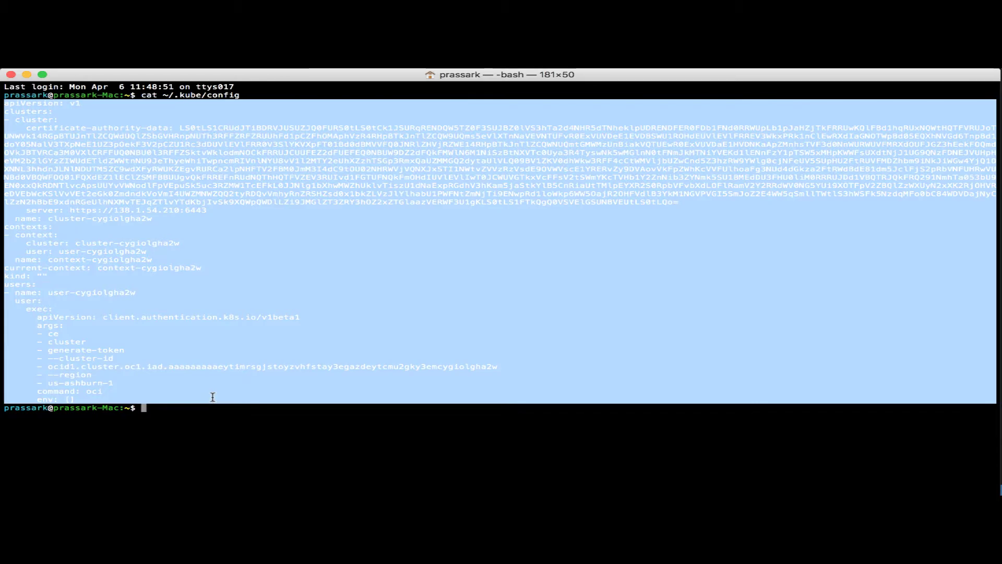
Step: Return to Lens, paste the copied configuration as the custom kubeconfig, and add the cluster
key(super+Tab)
key(super+v)
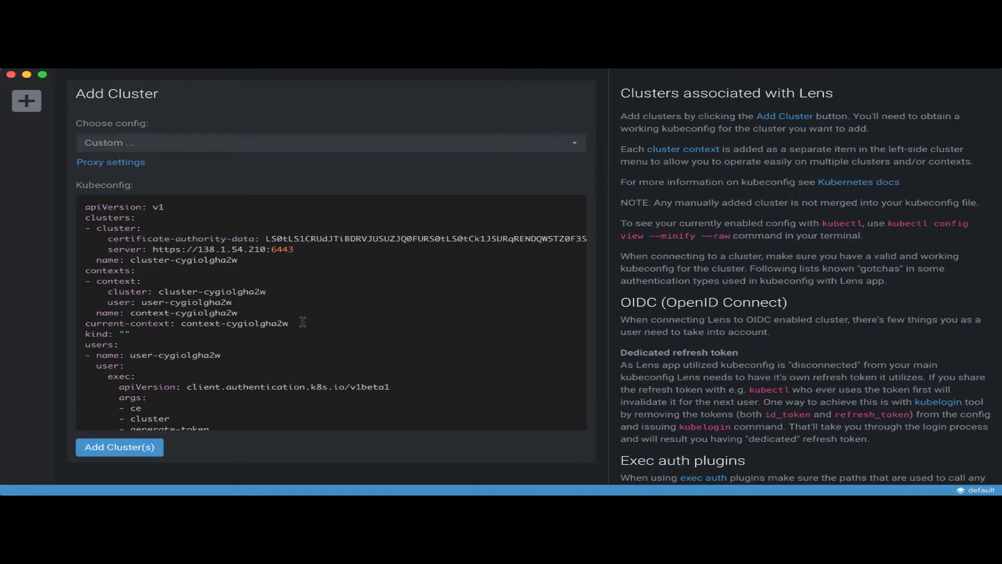
click(149, 446)
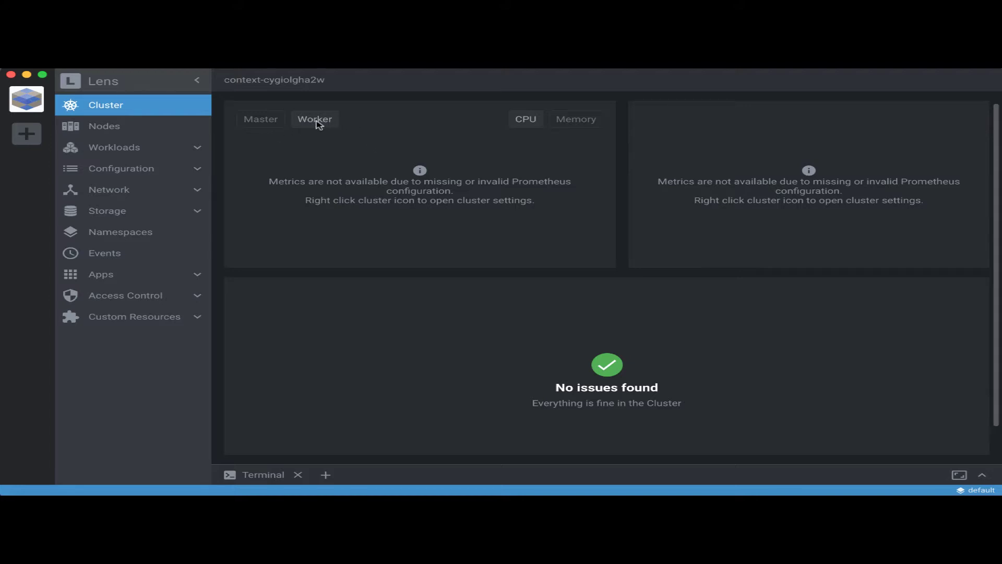
Step: Show the cluster's nodes and open the details of node 10.0.10.2
click(117, 129)
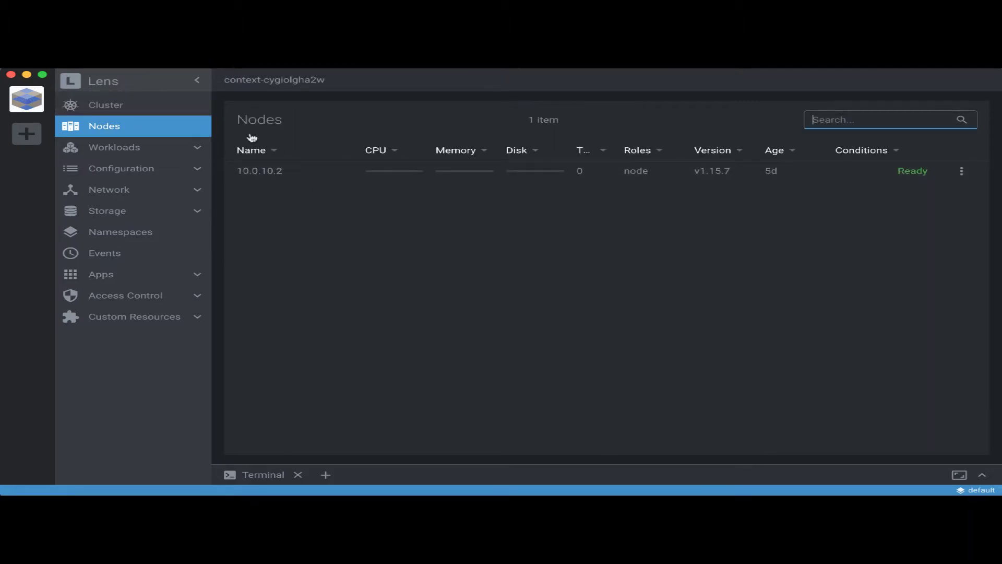
drag(236, 117, 287, 125)
click(321, 200)
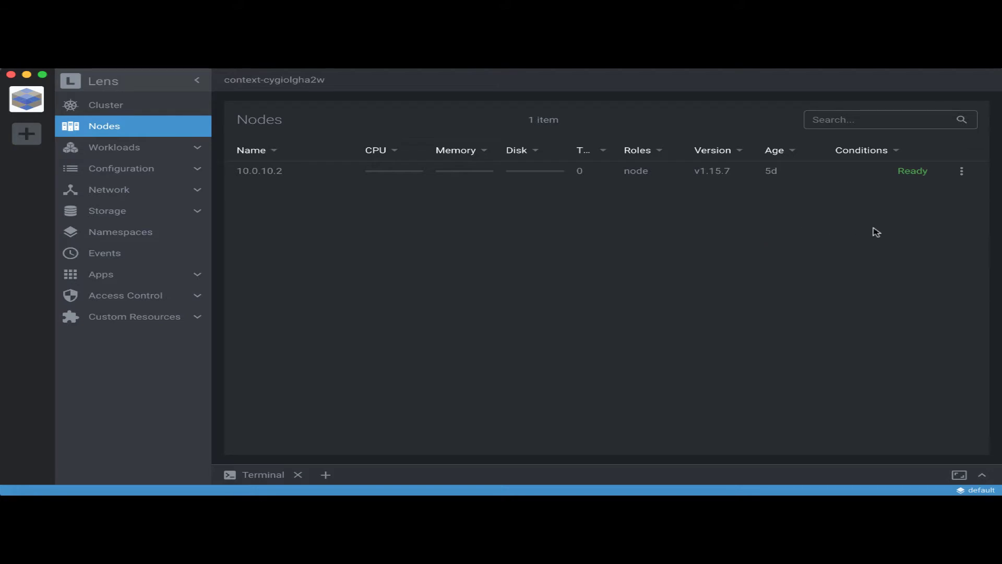
click(965, 175)
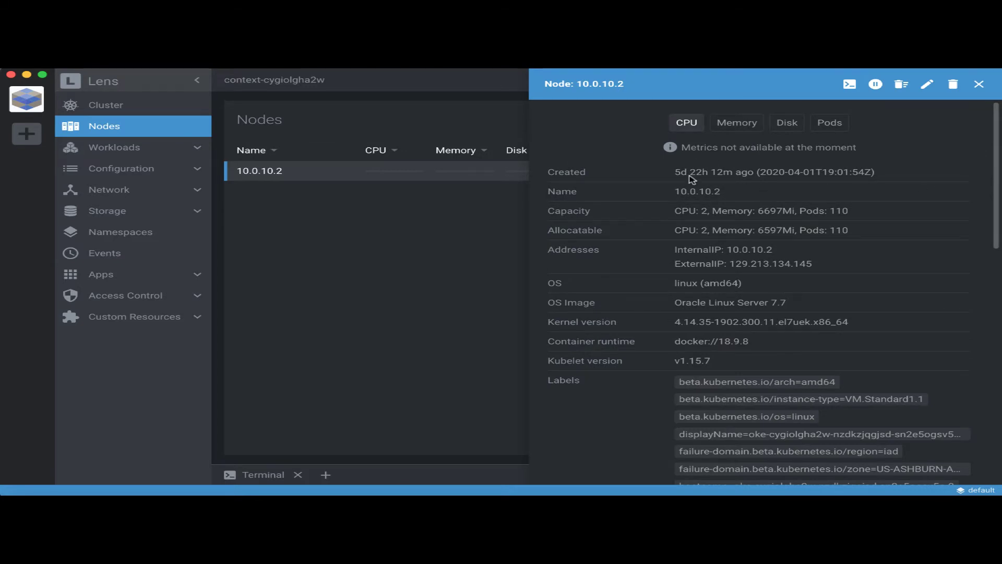
Step: Examine the node's creation time, capacity, IP addresses, operating system, kernel version, container runtime and kubelet version
drag(674, 172, 674, 230)
click(767, 244)
drag(828, 268, 675, 254)
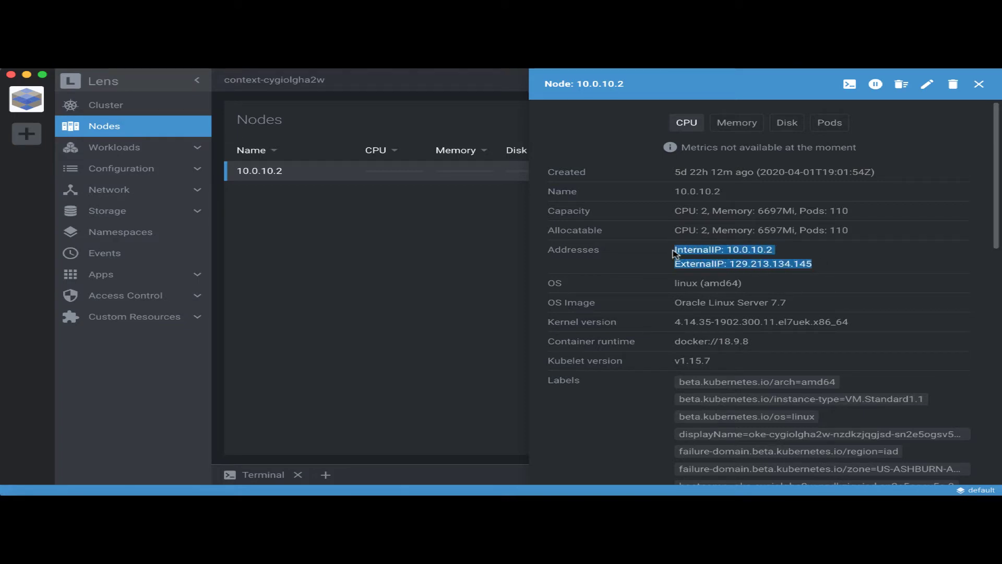
click(844, 271)
scroll(844, 271, down, 1)
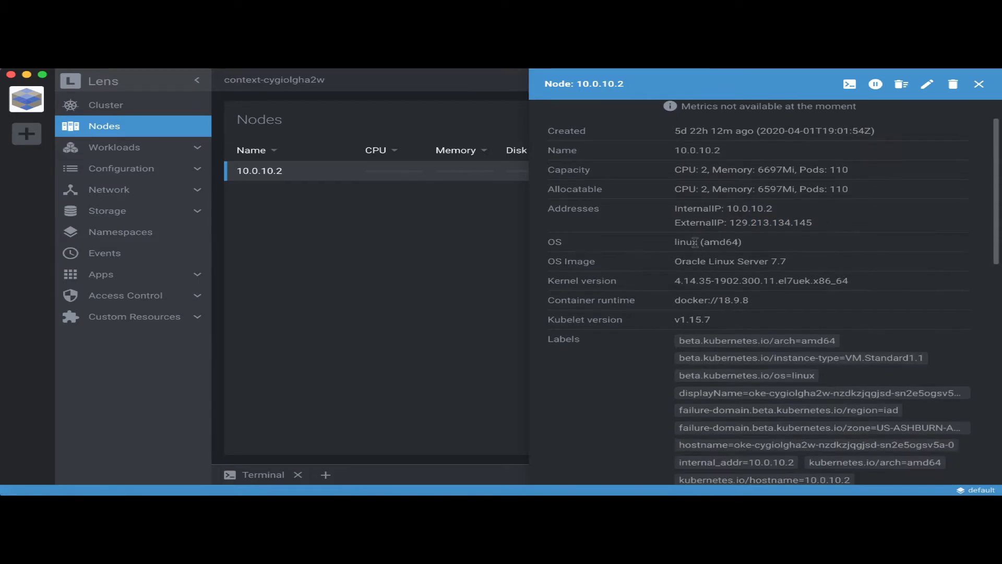
scroll(766, 276, down, 1)
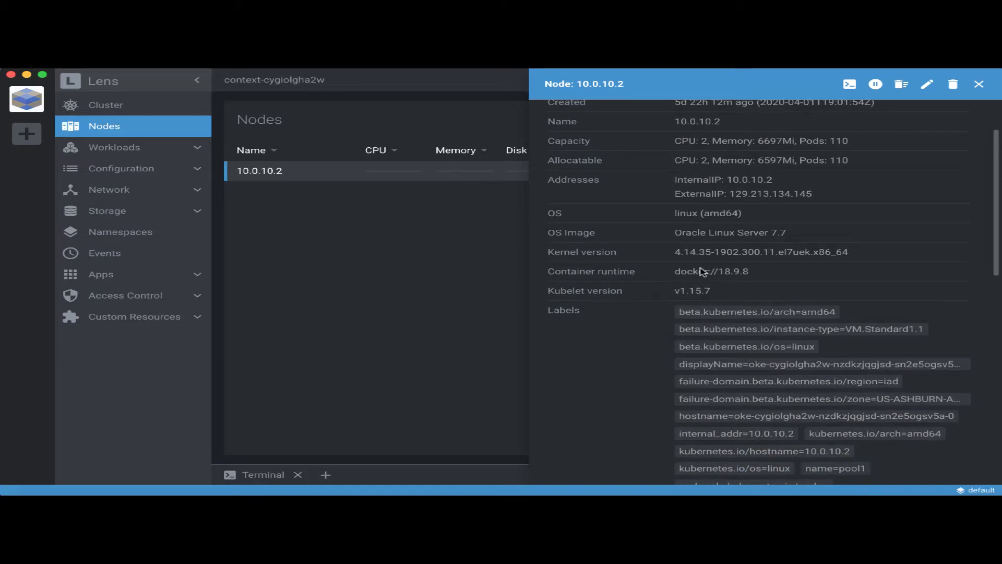
drag(672, 256, 772, 261)
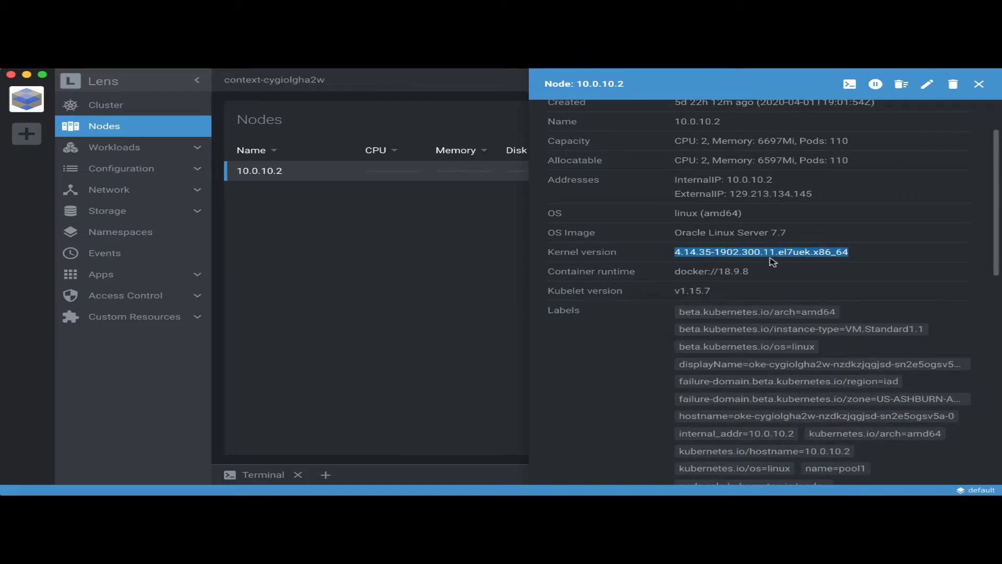
click(765, 275)
scroll(765, 275, down, 2)
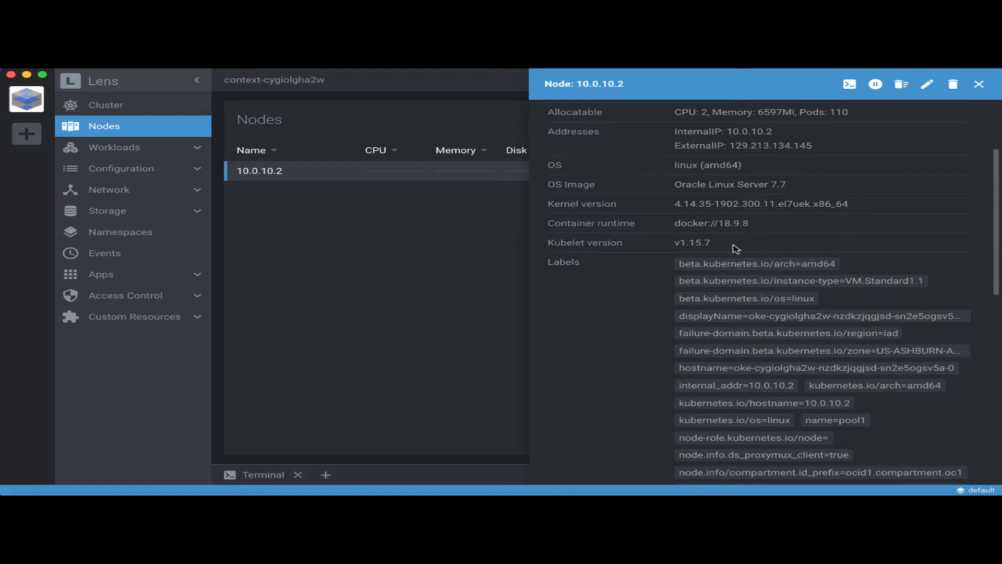
drag(717, 242, 665, 245)
click(745, 246)
Step: Review the node's labels, annotations, conditions and the list of pods running on it
scroll(745, 246, down, 14)
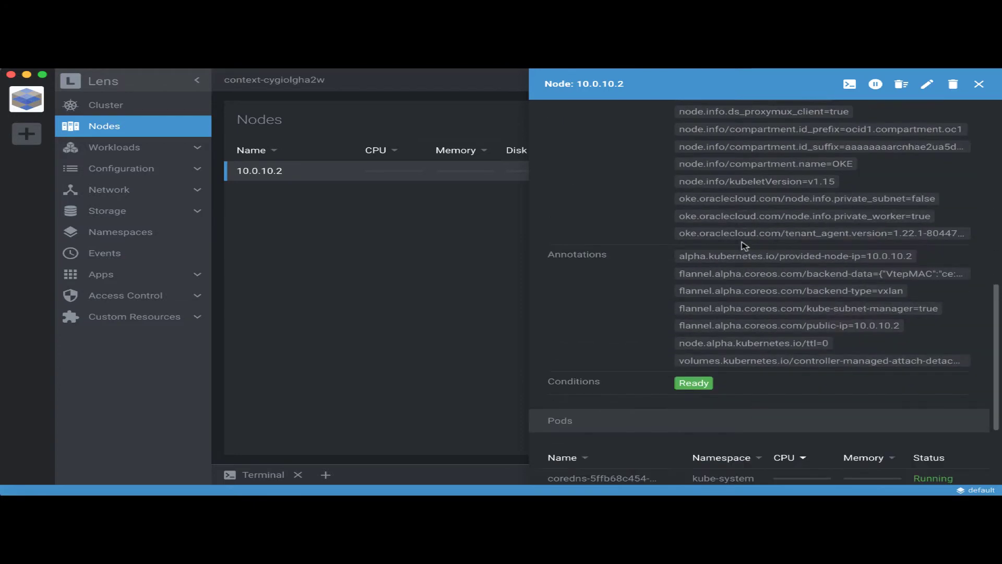
scroll(745, 246, down, 5)
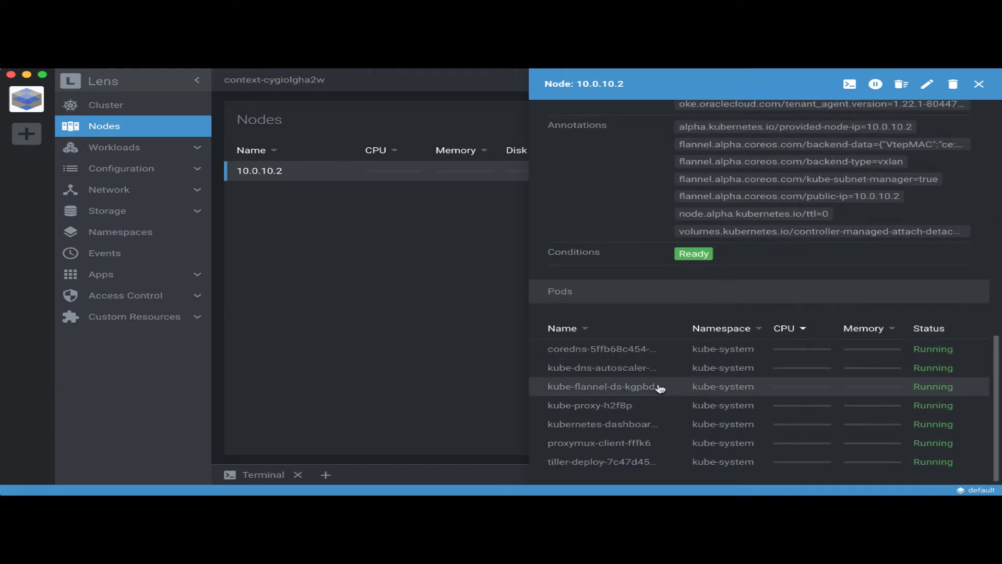
scroll(660, 388, up, 1)
scroll(660, 389, up, 10)
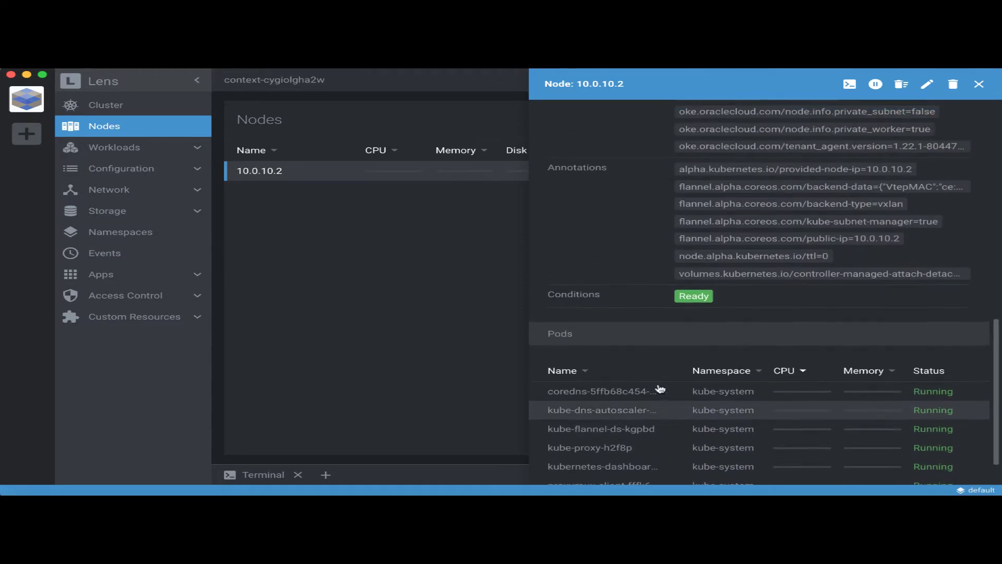
scroll(660, 389, up, 3)
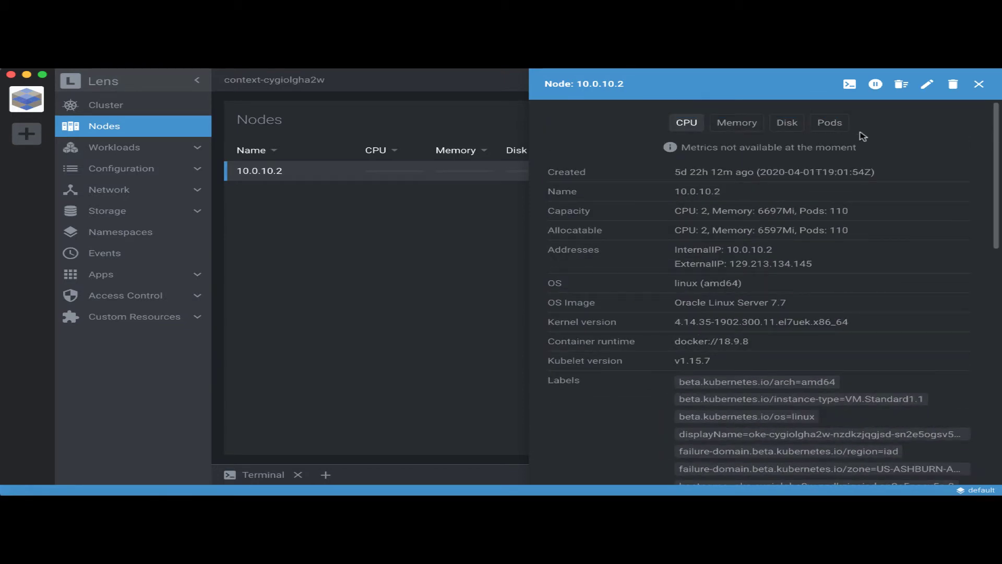
Step: Open a shell on node 10.0.10.2 and run whoami in it
click(850, 86)
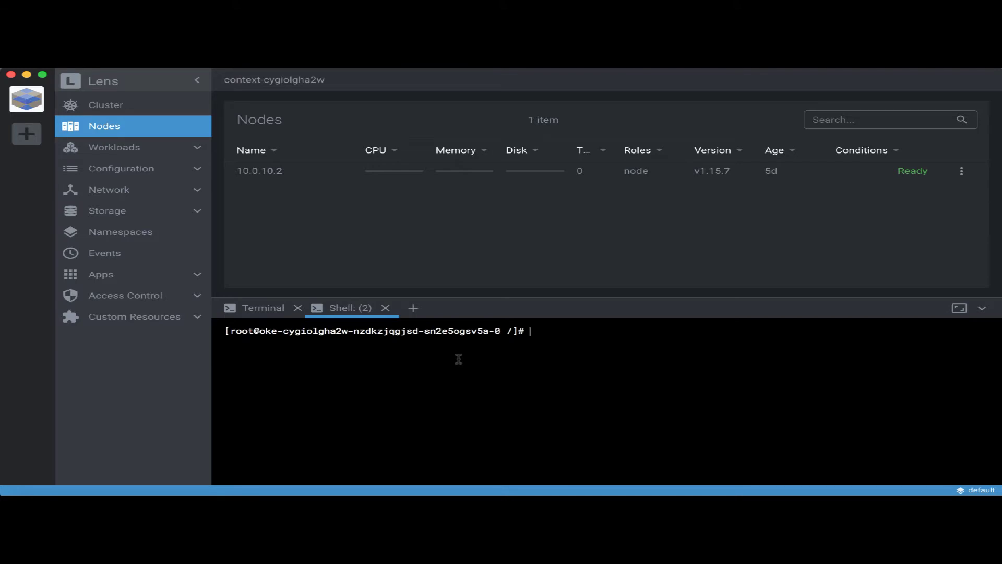
key(Return)
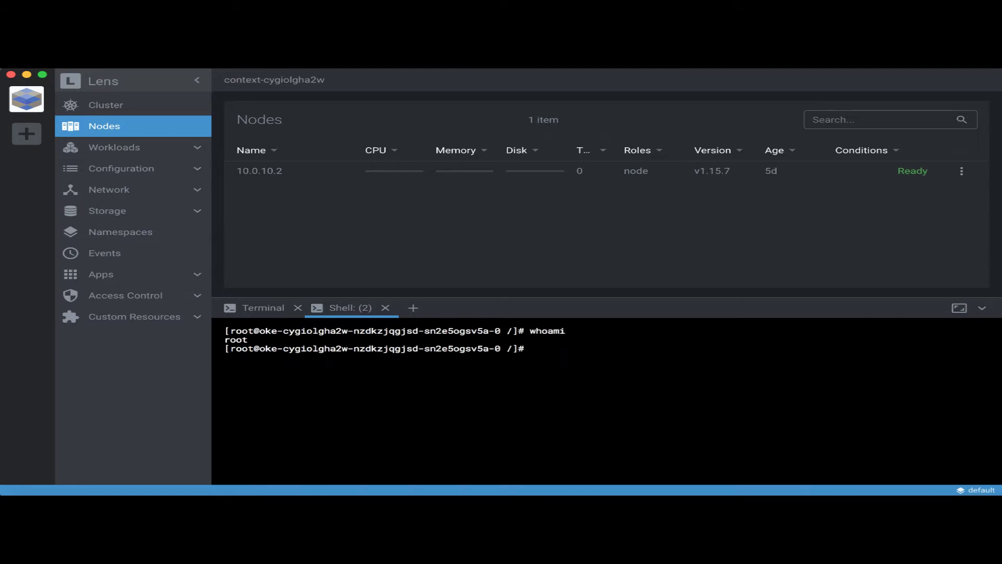
key(Return)
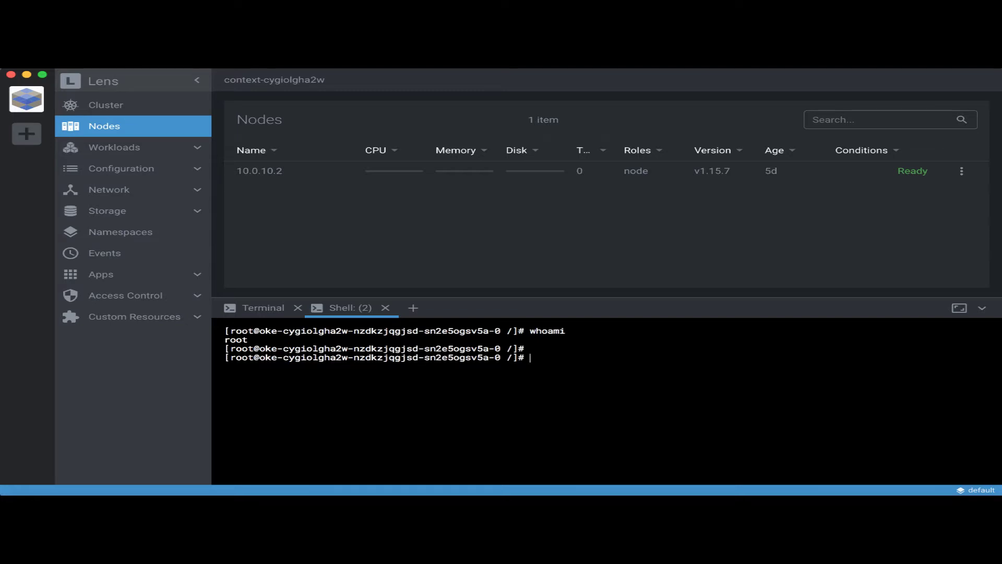
Step: Run docker ps in the node shell and examine the listed containers, including the node-shell container's name
text(docker ps)
key(Return)
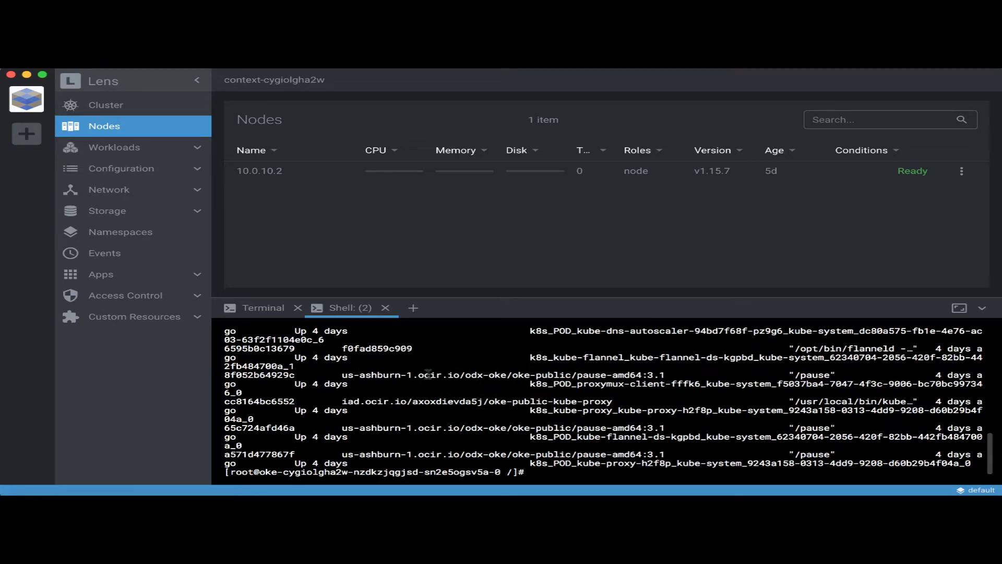
scroll(428, 374, up, 1)
scroll(428, 374, up, 8)
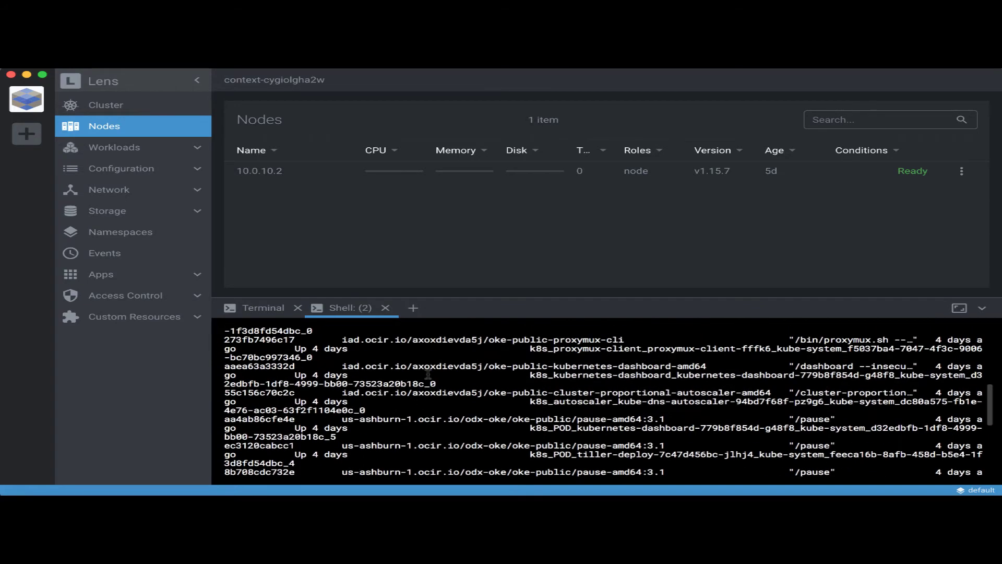
scroll(428, 375, up, 4)
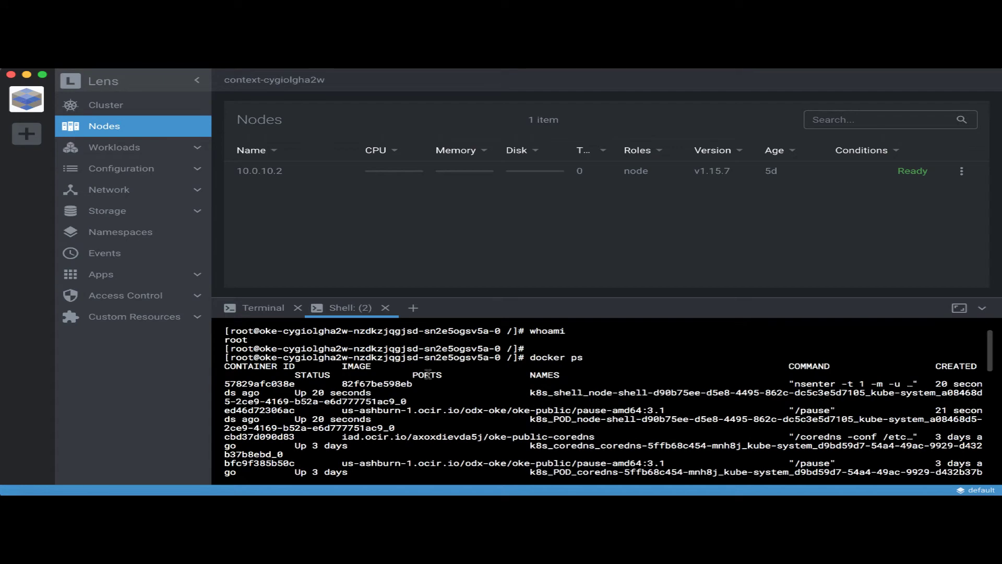
drag(530, 393, 648, 392)
click(667, 406)
scroll(667, 406, down, 12)
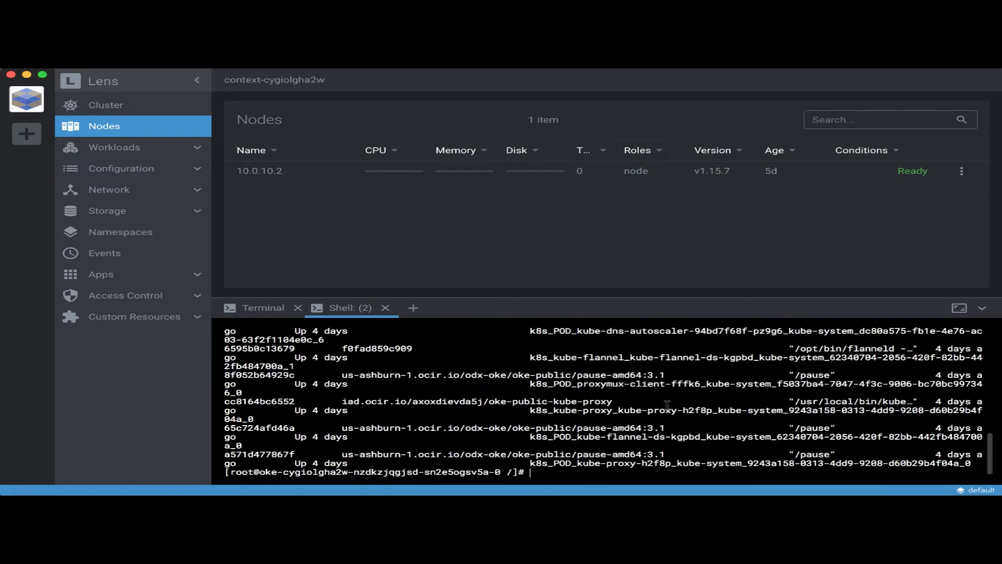
key(Return)
key(Return)
key(Return)
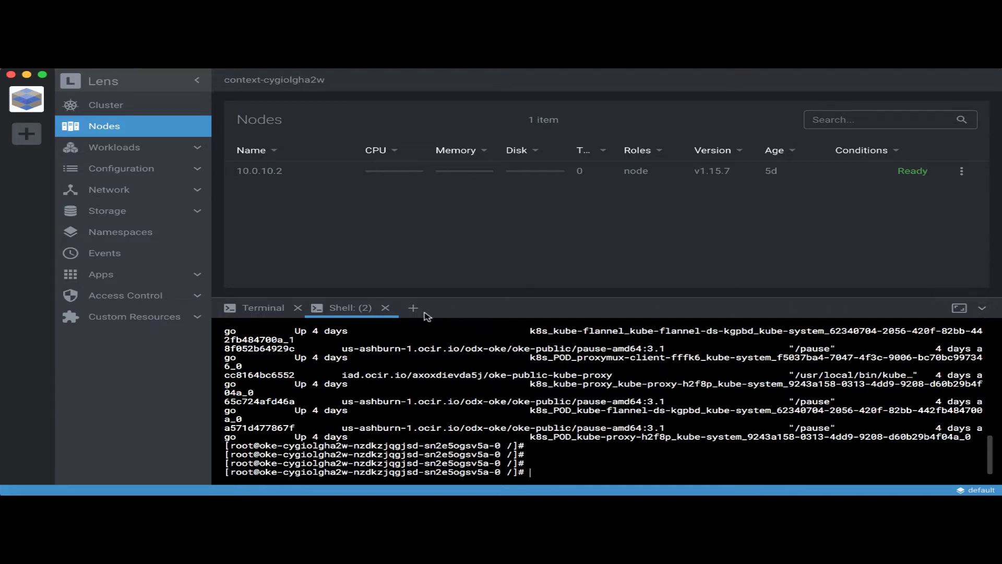
Step: Close the node shell session and look over the details of node 10.0.10.2
click(385, 308)
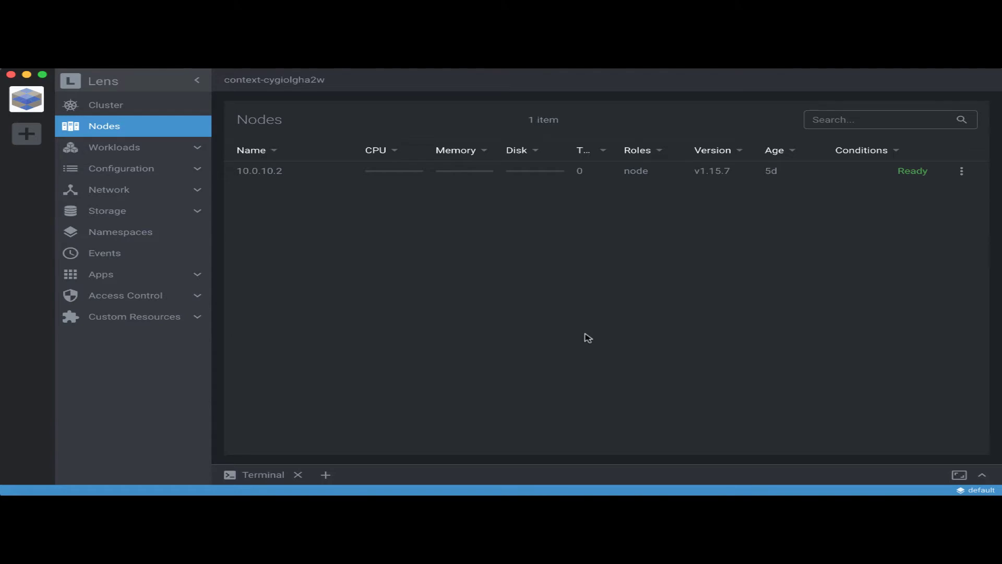
click(961, 170)
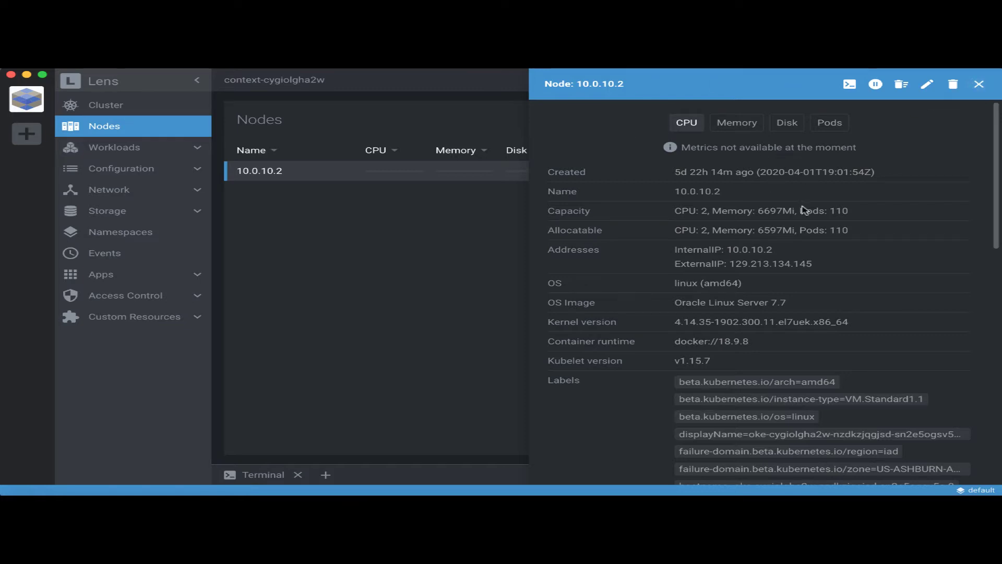
click(979, 86)
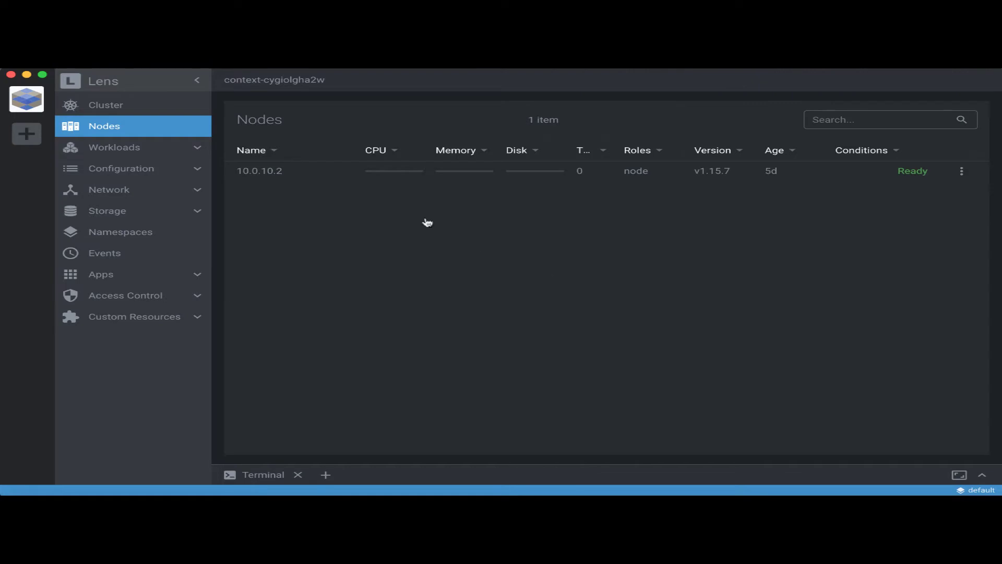
Step: Read the metrics notice on the cluster overview page
click(120, 111)
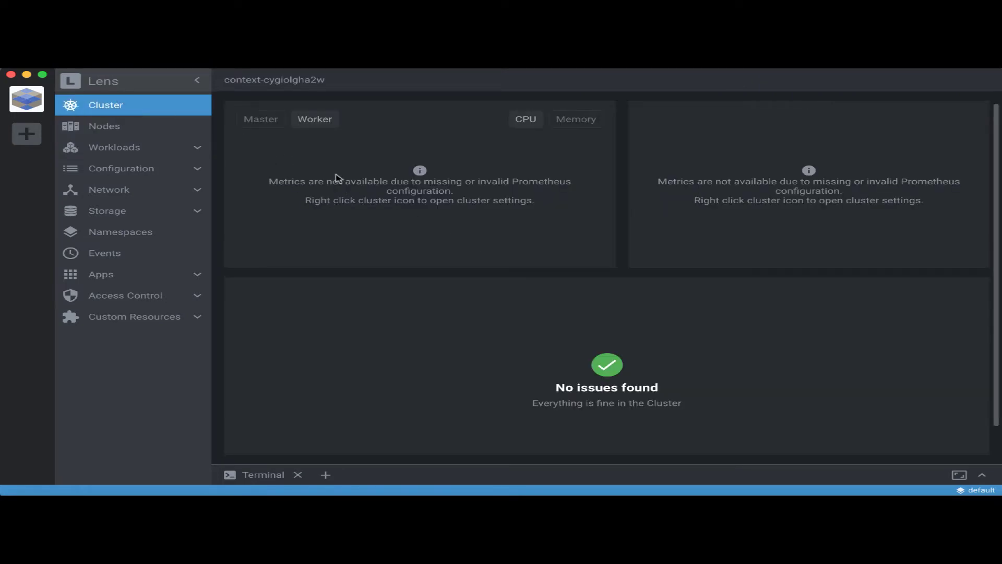
drag(272, 180, 542, 208)
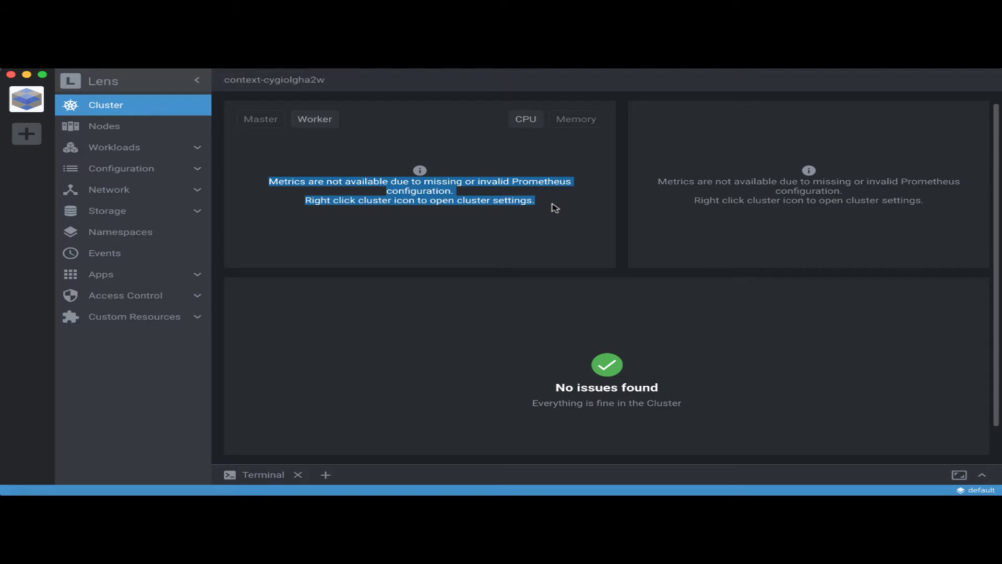
click(441, 219)
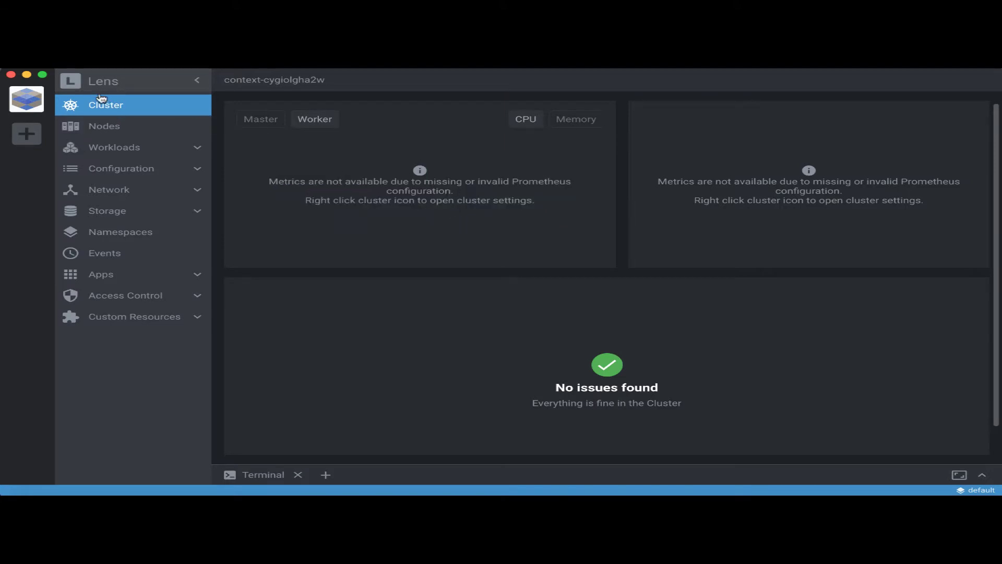
Step: Open the settings of the context-cygiolgha2w cluster
right_click(25, 99)
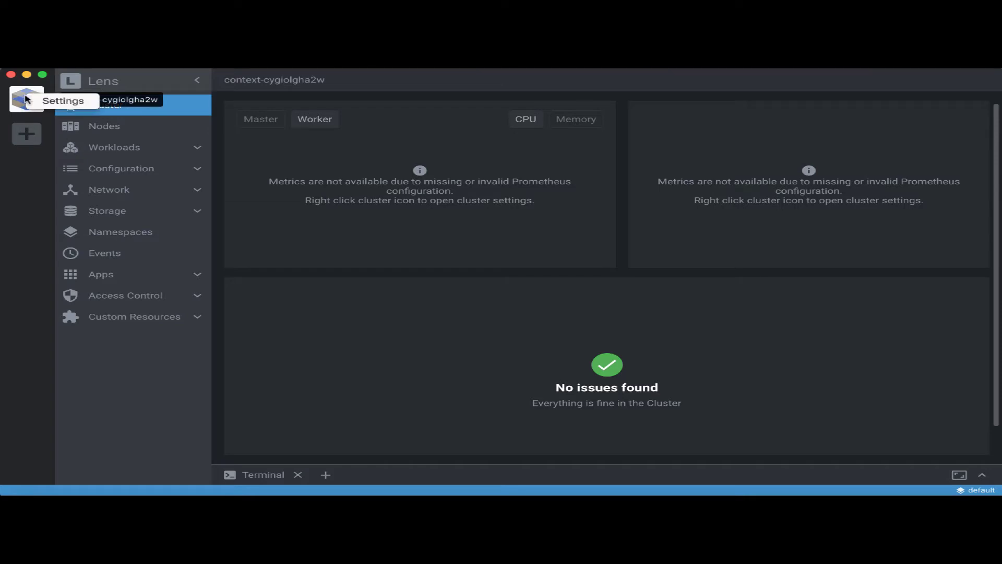
click(14, 114)
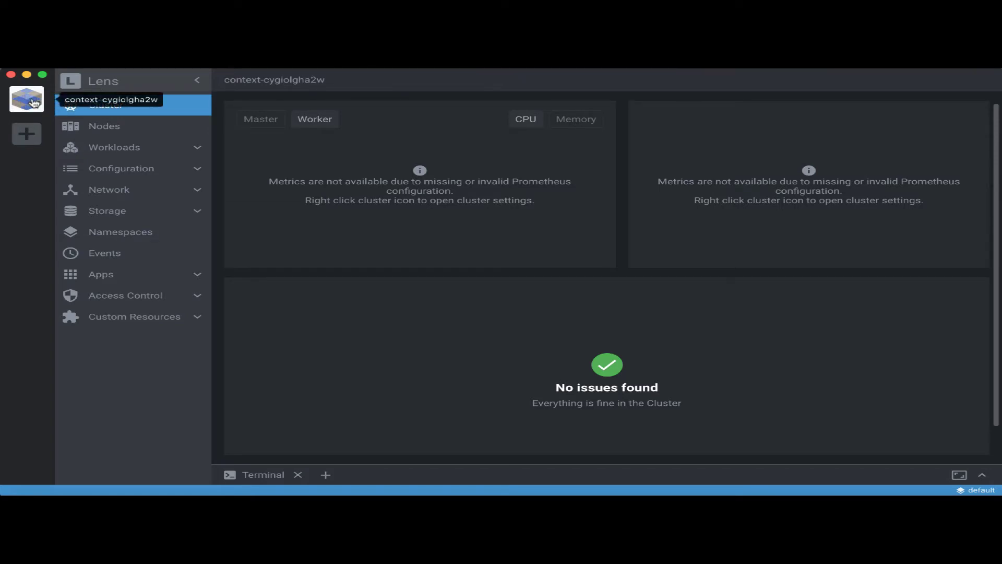
right_click(34, 103)
click(57, 104)
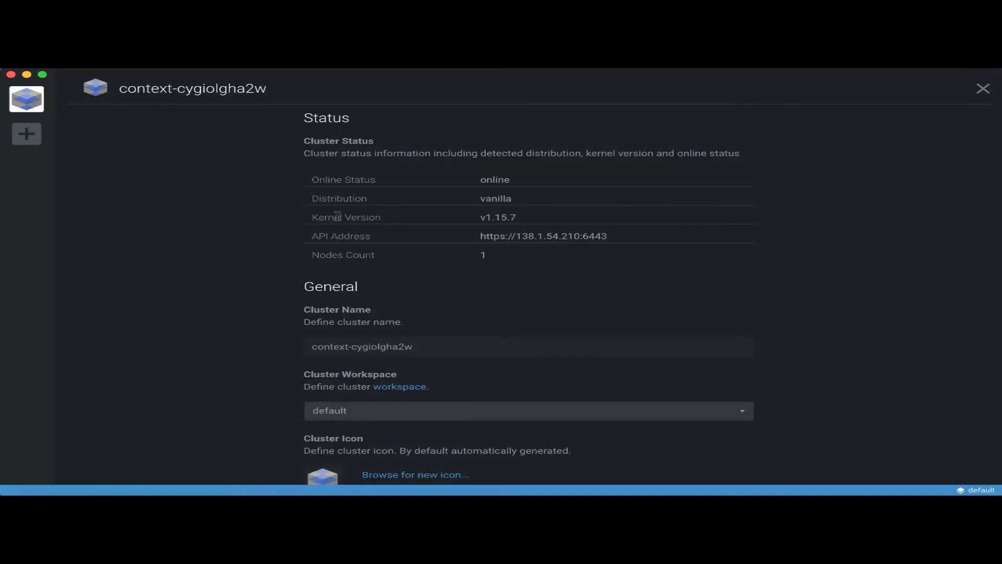
Step: Install the Metrics feature (Prometheus stack) on the cluster
scroll(481, 331, down, 10)
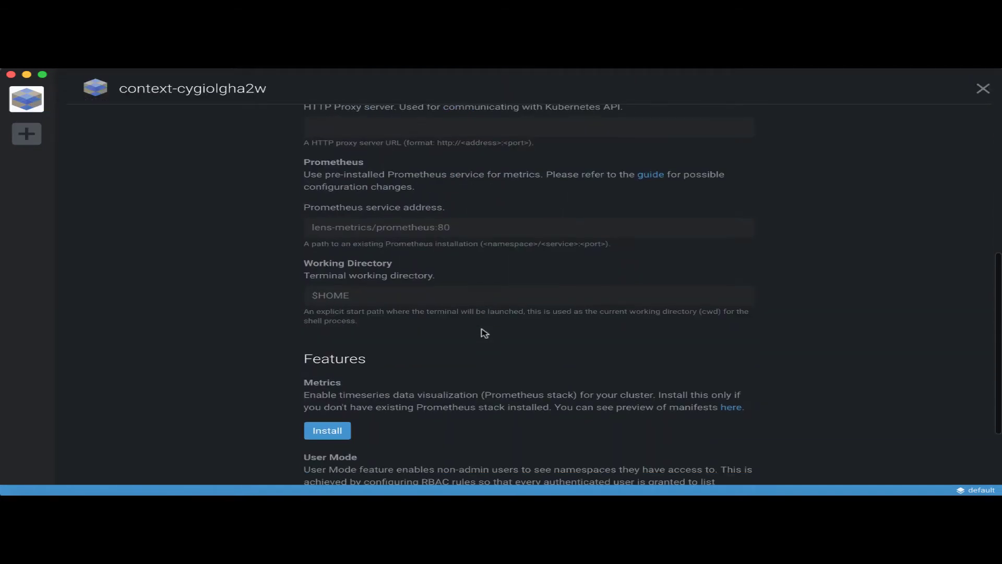
scroll(484, 332, down, 3)
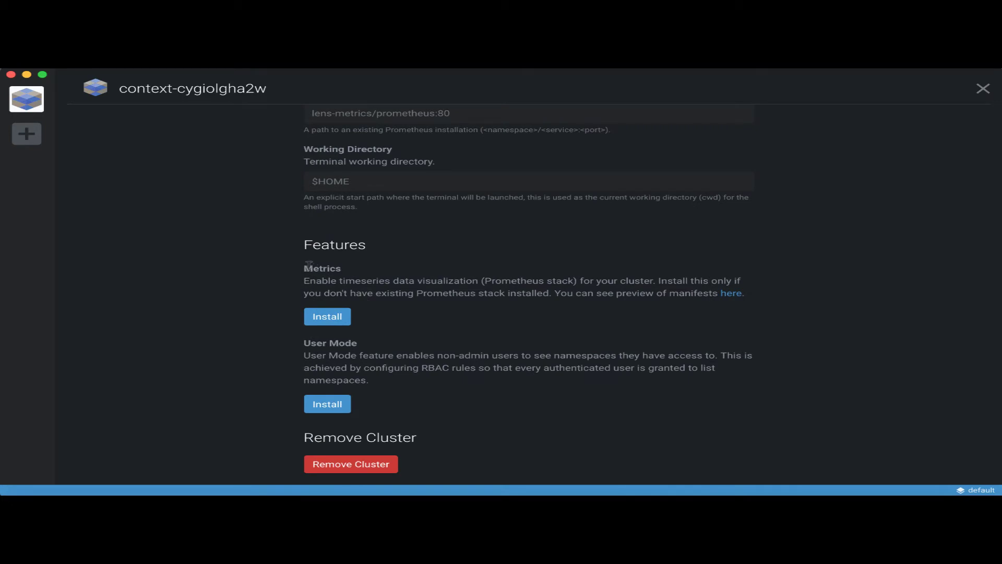
drag(304, 269, 344, 271)
click(382, 291)
click(332, 319)
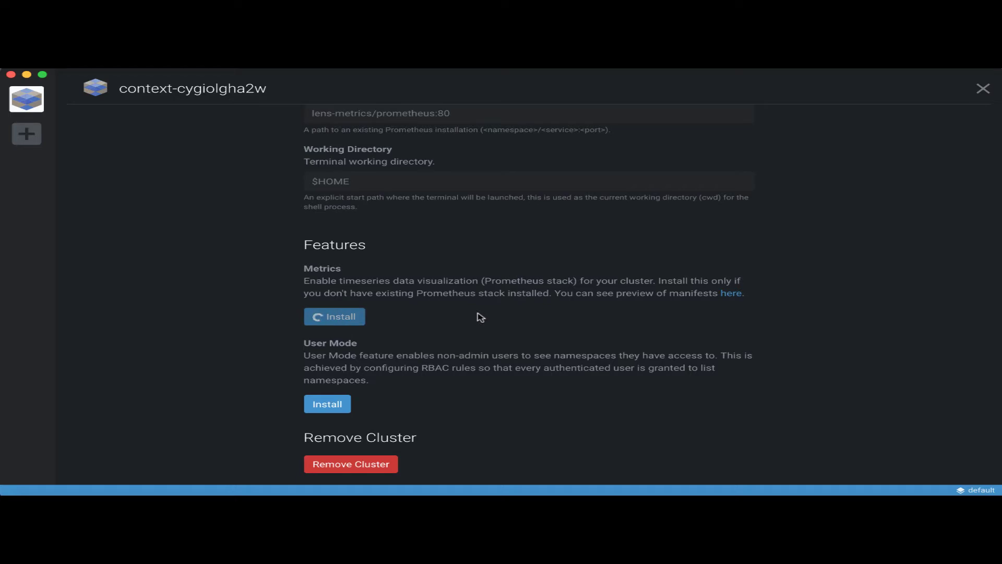
Step: Preview the metrics manifests on GitHub, look through the list of YAML files and return to Lens
click(732, 294)
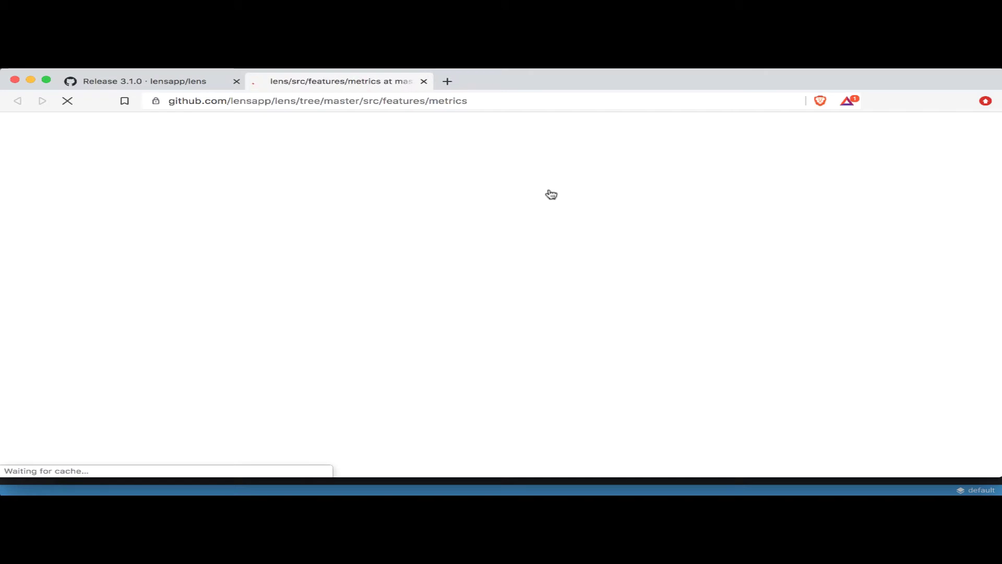
scroll(358, 324, down, 3)
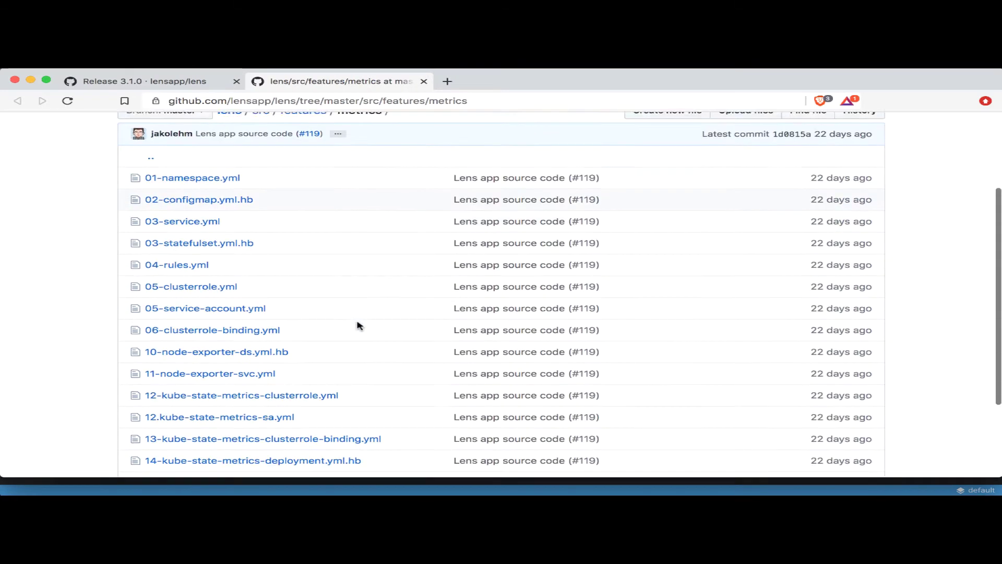
scroll(359, 325, down, 3)
scroll(358, 325, up, 2)
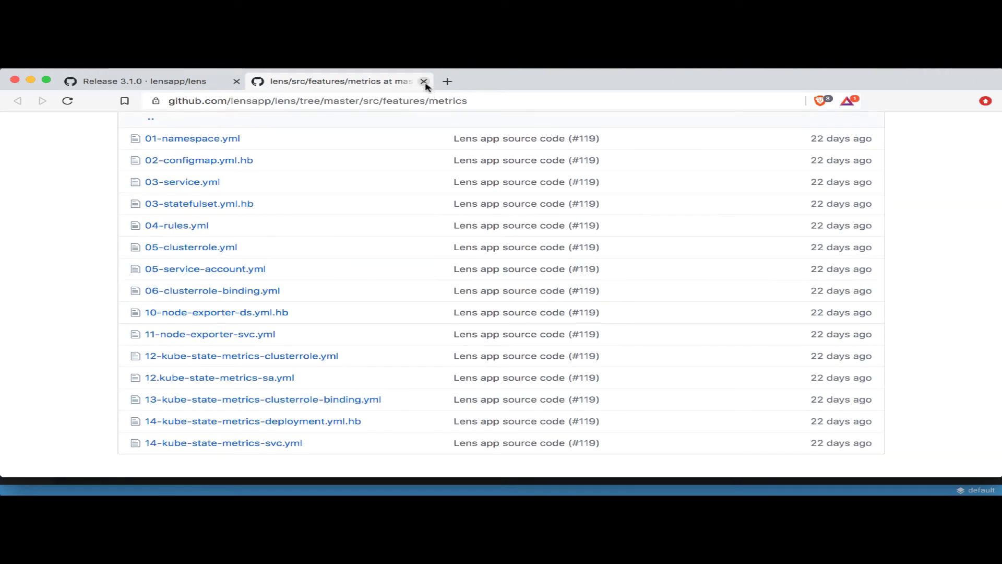
key(super+Tab)
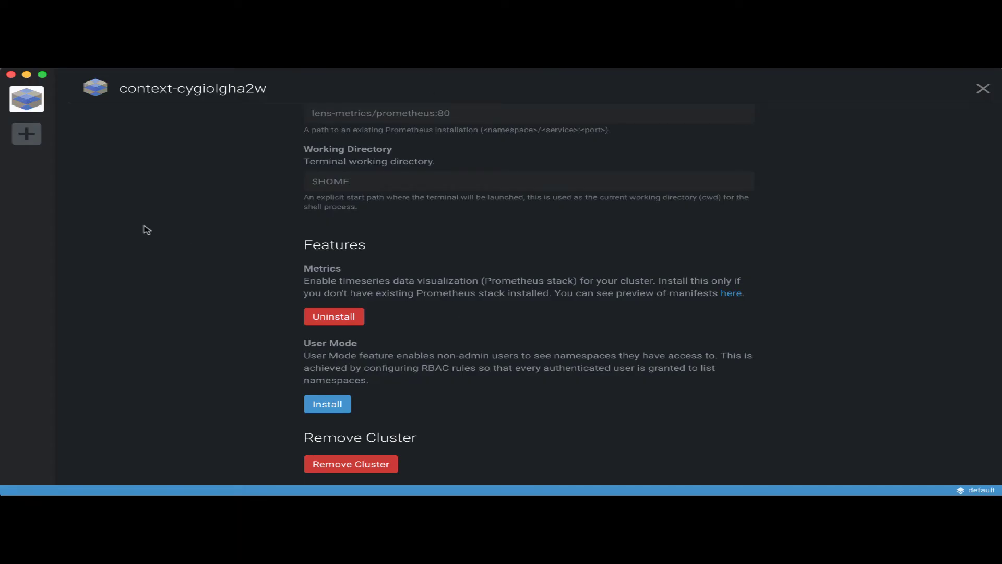
Step: Check the warnings on the cluster overview and examine the status and details of the prometheus-0 pod
click(36, 106)
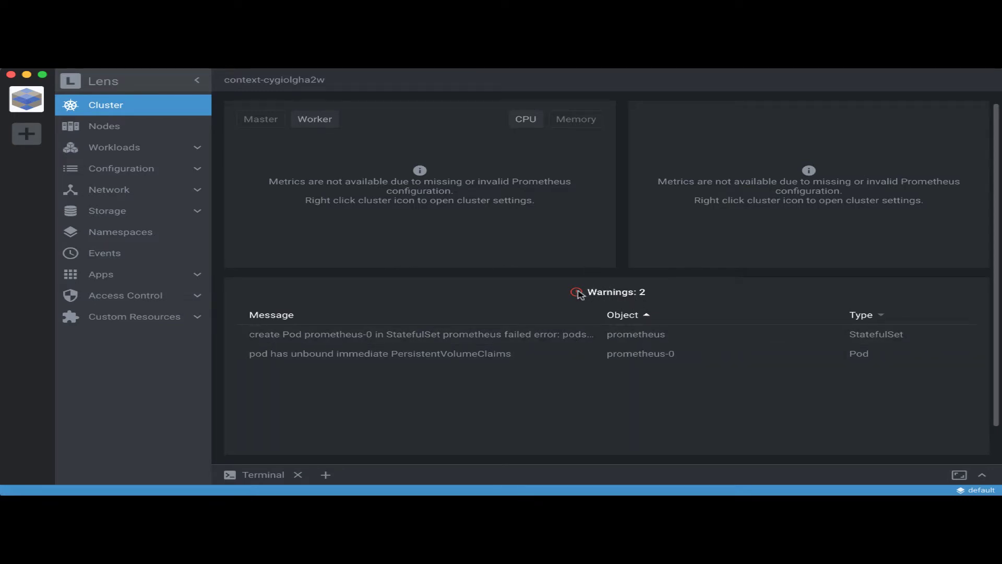
click(448, 354)
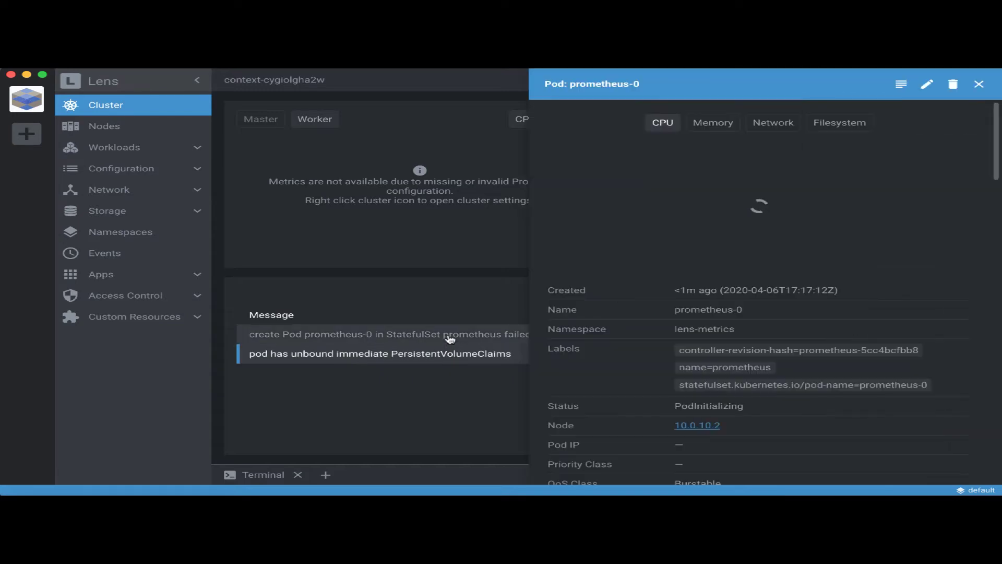
scroll(797, 247, down, 1)
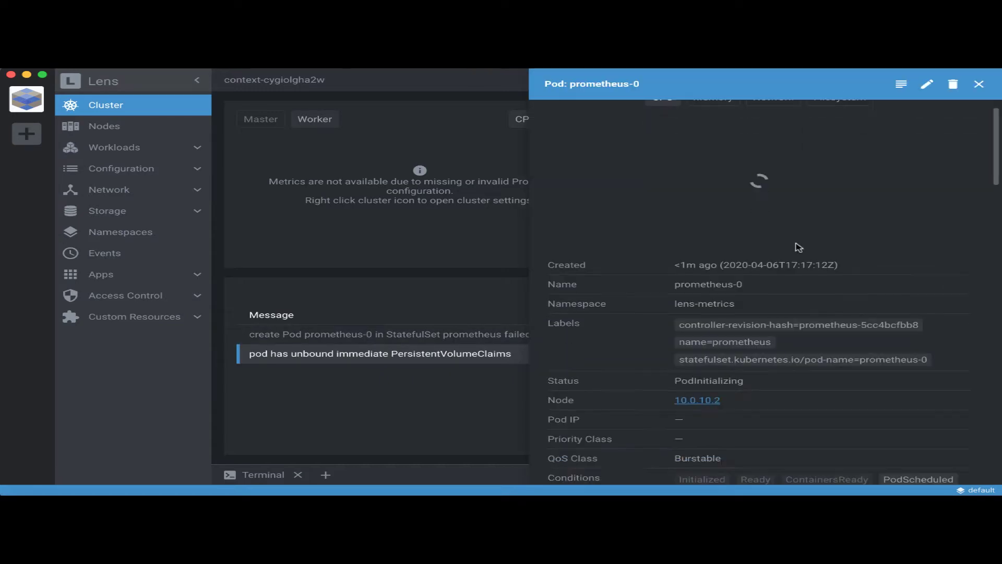
scroll(799, 247, down, 4)
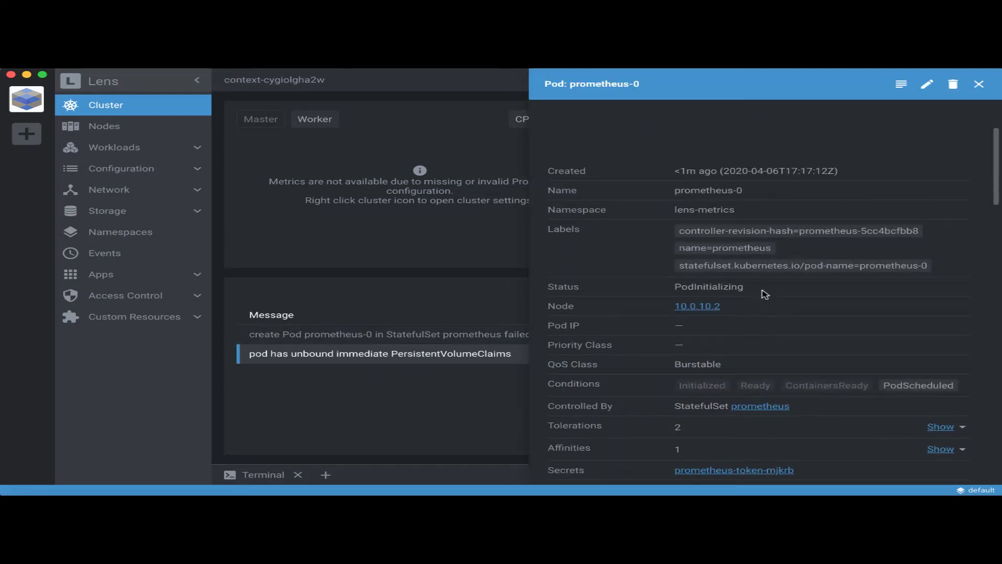
drag(766, 294, 675, 287)
click(781, 291)
scroll(783, 292, up, 5)
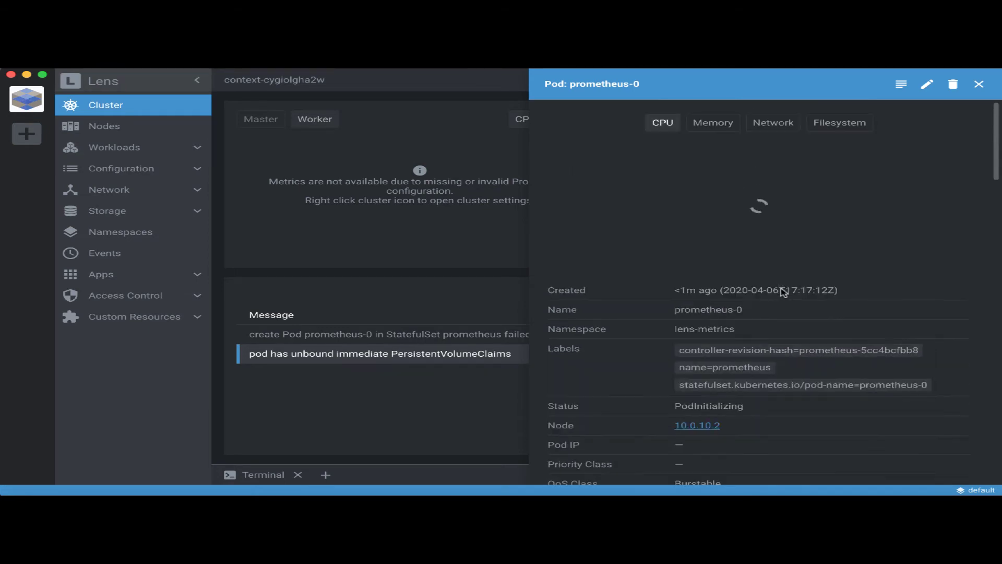
click(980, 86)
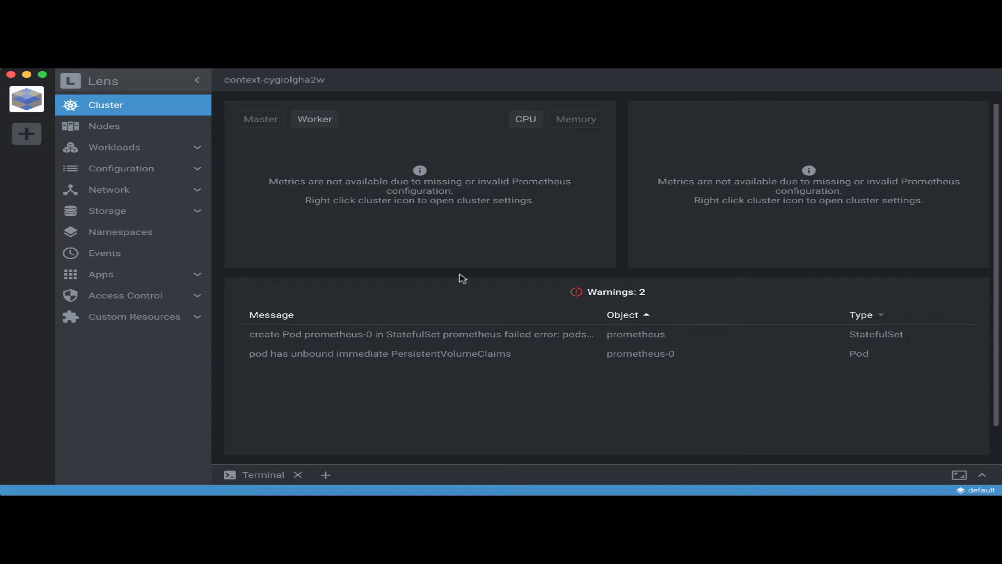
Step: Review the workloads overview and the pods list, including the warning on prometheus-0
click(165, 150)
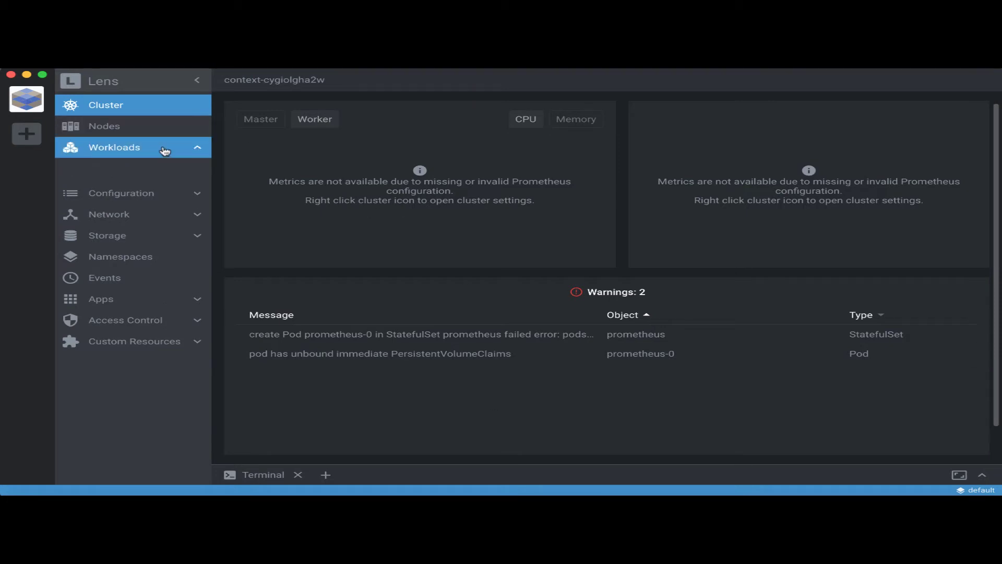
click(121, 168)
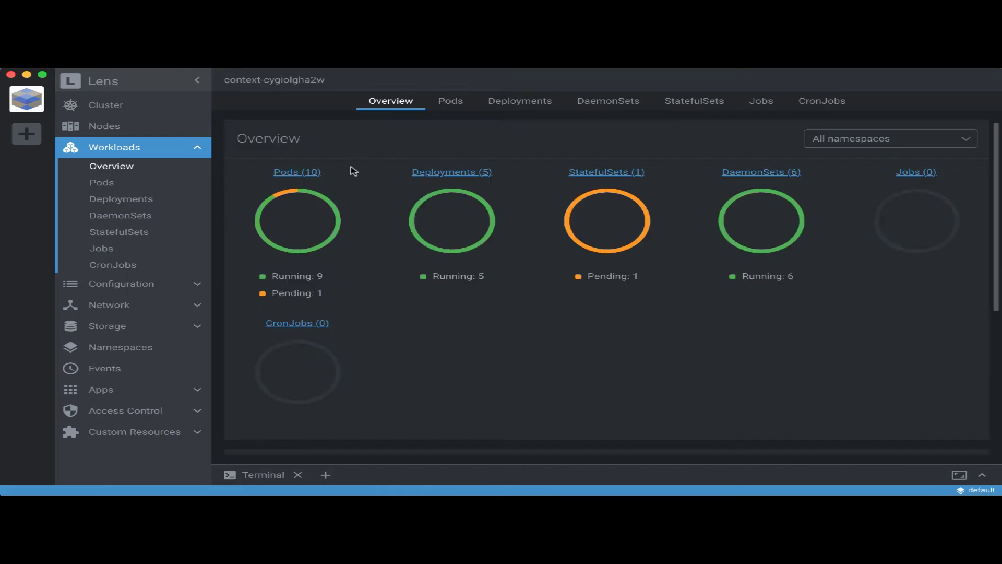
click(438, 110)
click(455, 107)
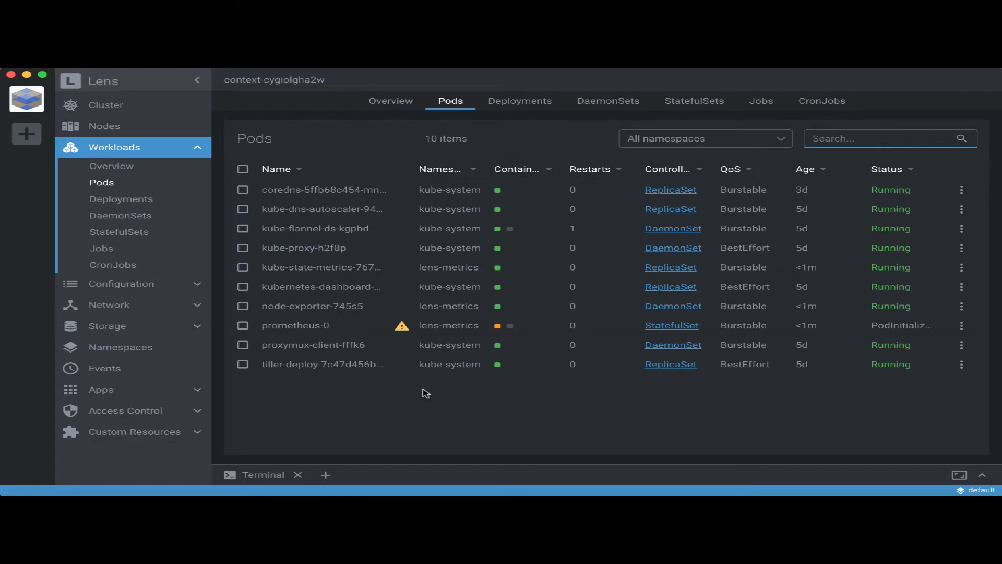
mouse_move(402, 327)
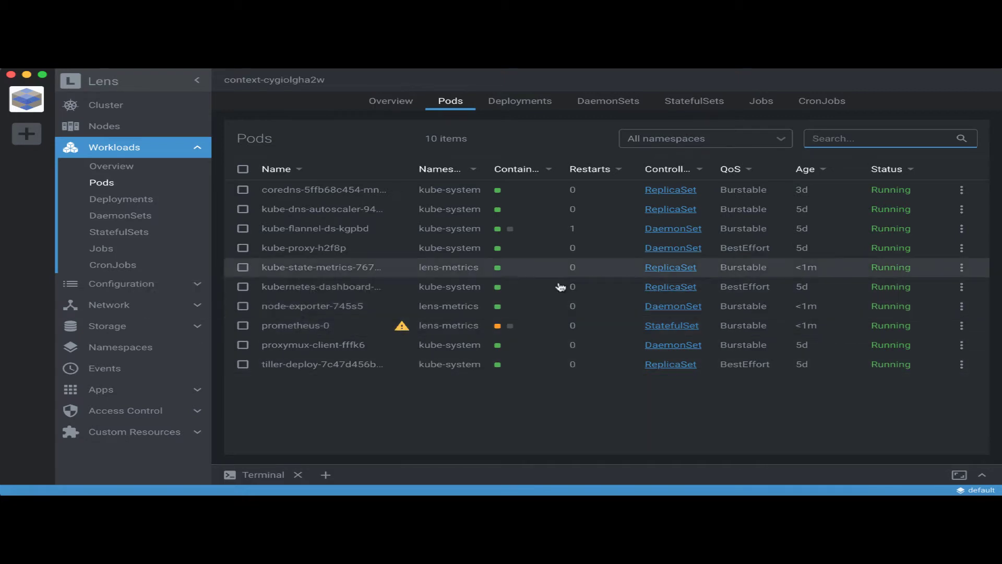
Step: Look through the cluster's Deployments, DaemonSets and StatefulSets
click(522, 106)
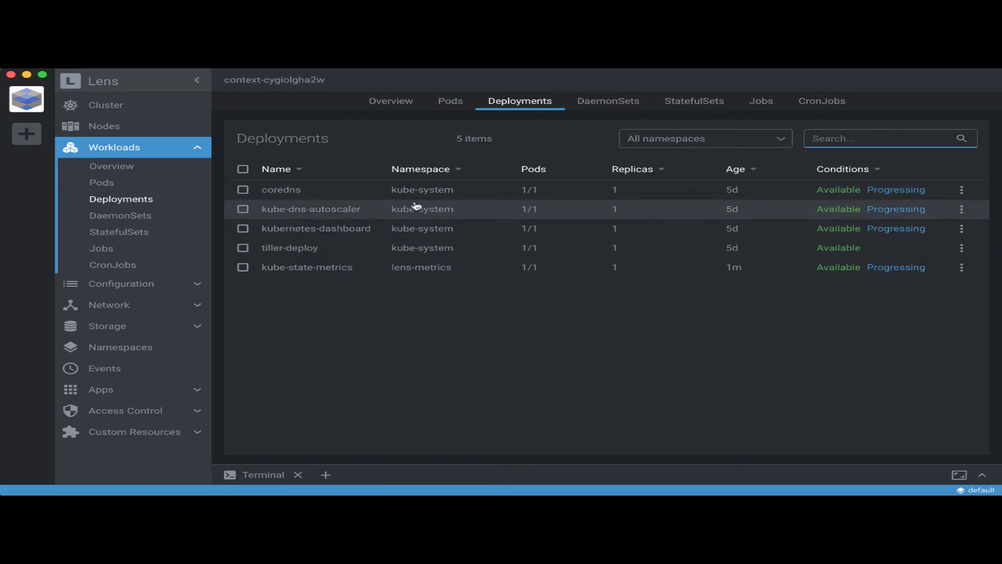
click(609, 102)
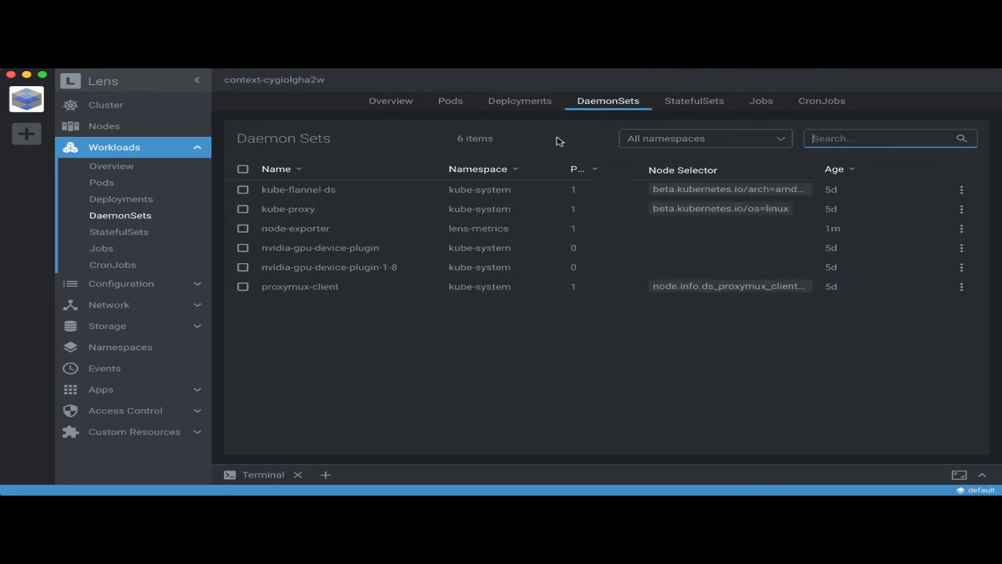
click(700, 102)
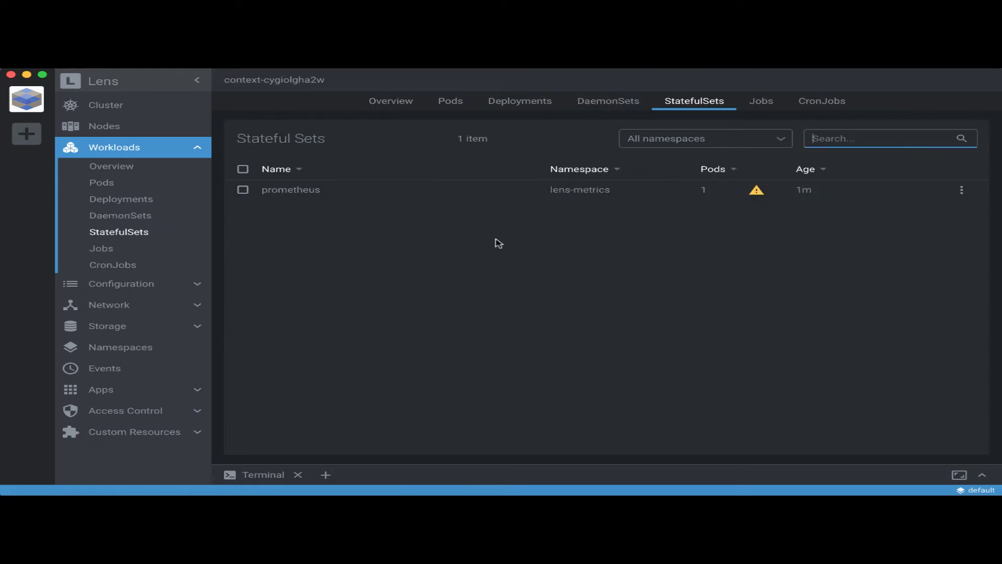
Step: Recheck the workloads overview, the nodes list and the cluster overview for pod status and metrics
click(389, 102)
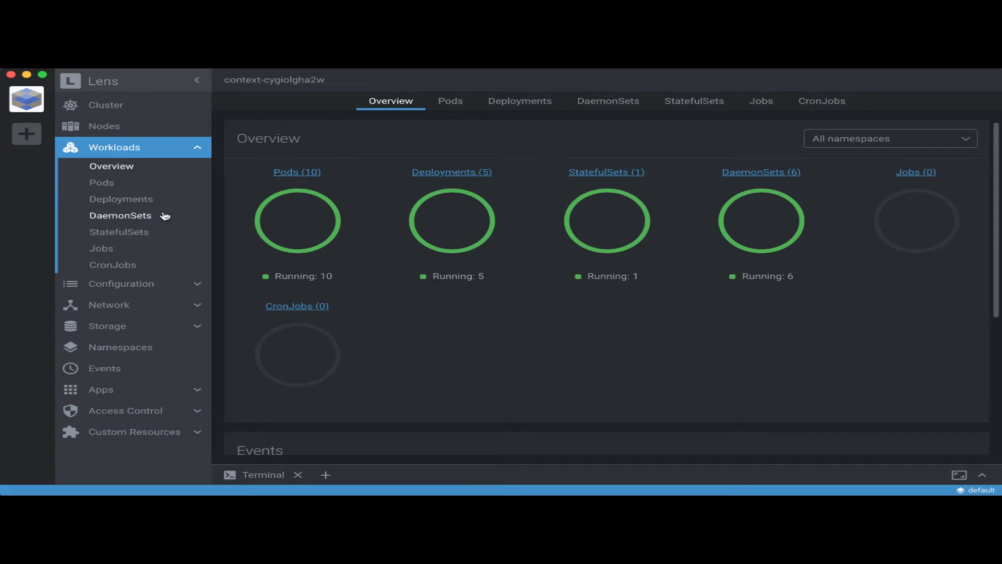
click(107, 130)
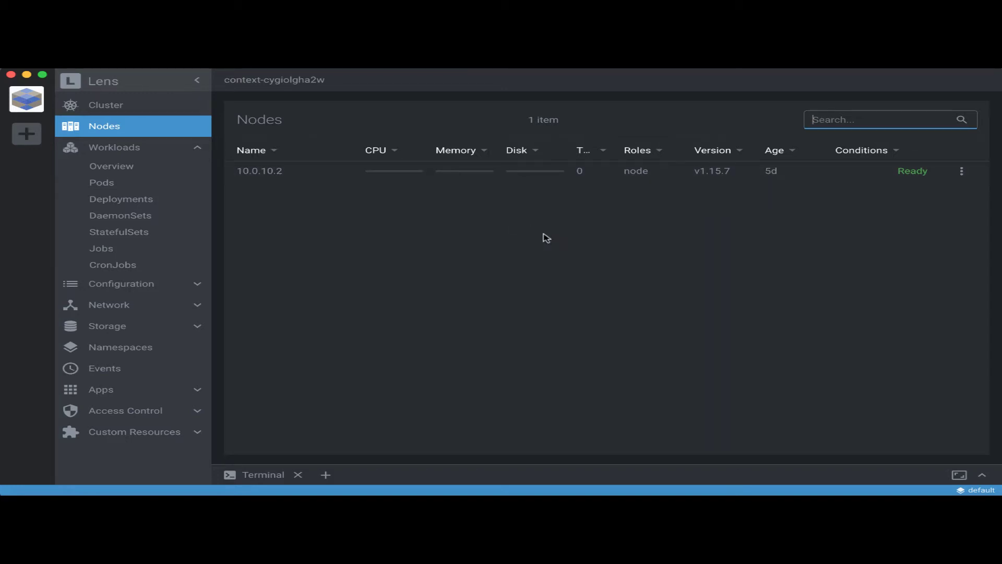
click(103, 106)
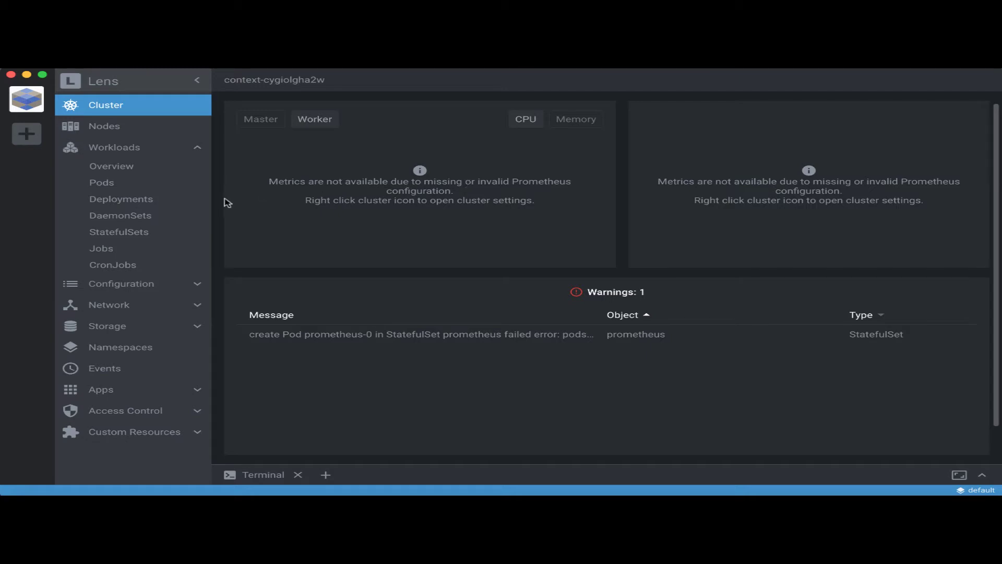
Step: Look through the cluster's configuration resources: Cluster Issuers, ConfigMaps, Secrets, Resource Quotas, Certificates, Issuers and HPA
click(185, 286)
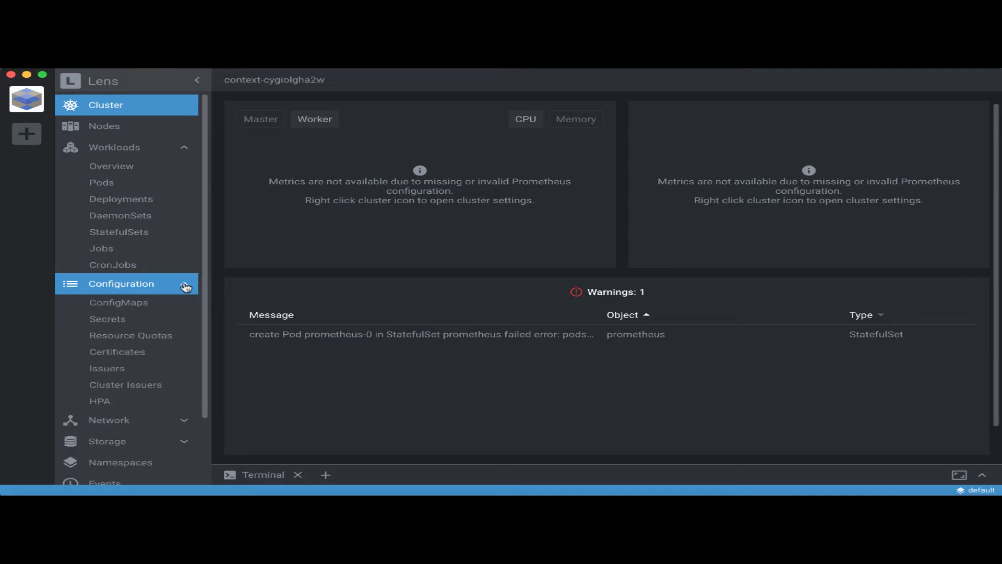
scroll(177, 319, down, 2)
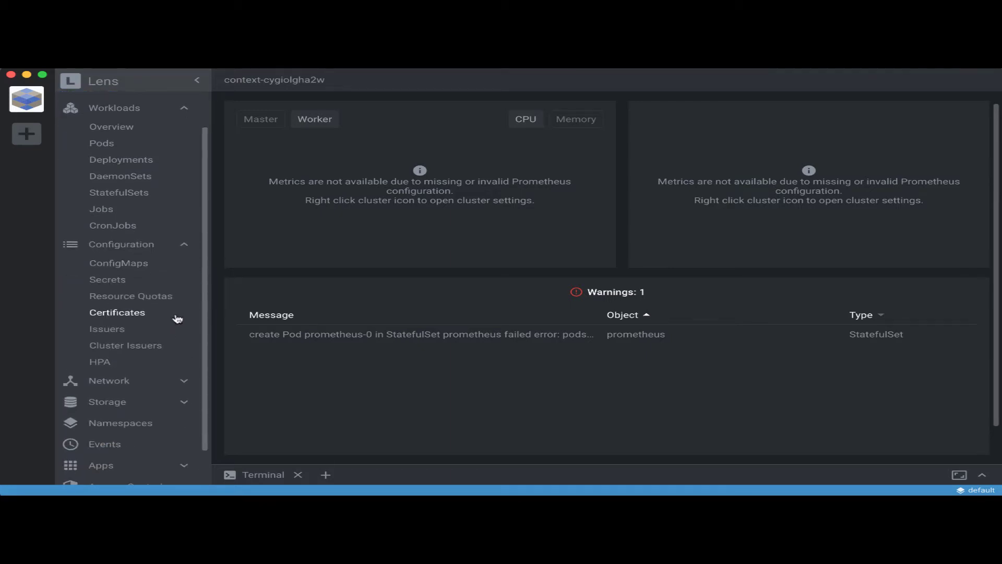
scroll(177, 319, down, 1)
click(136, 323)
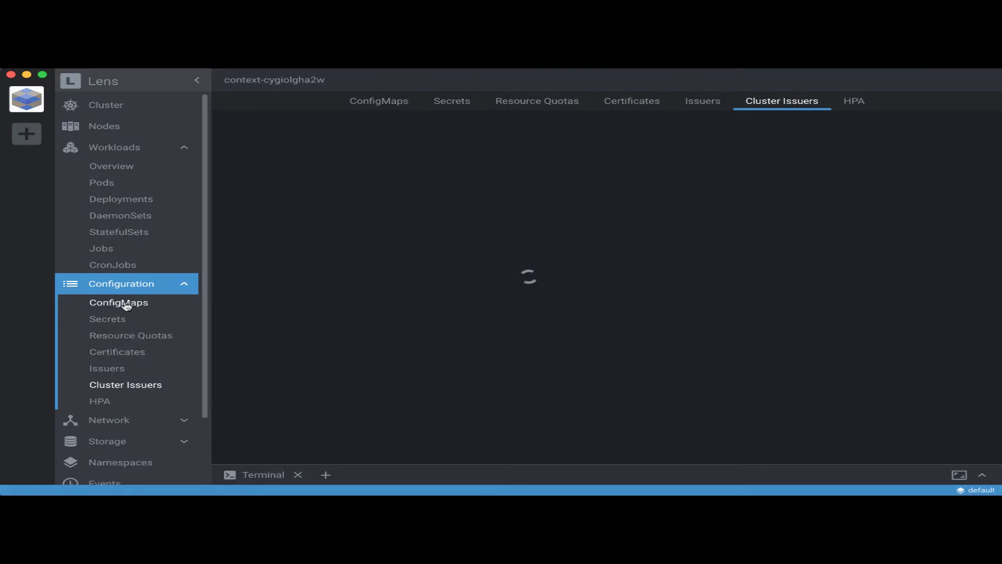
click(382, 101)
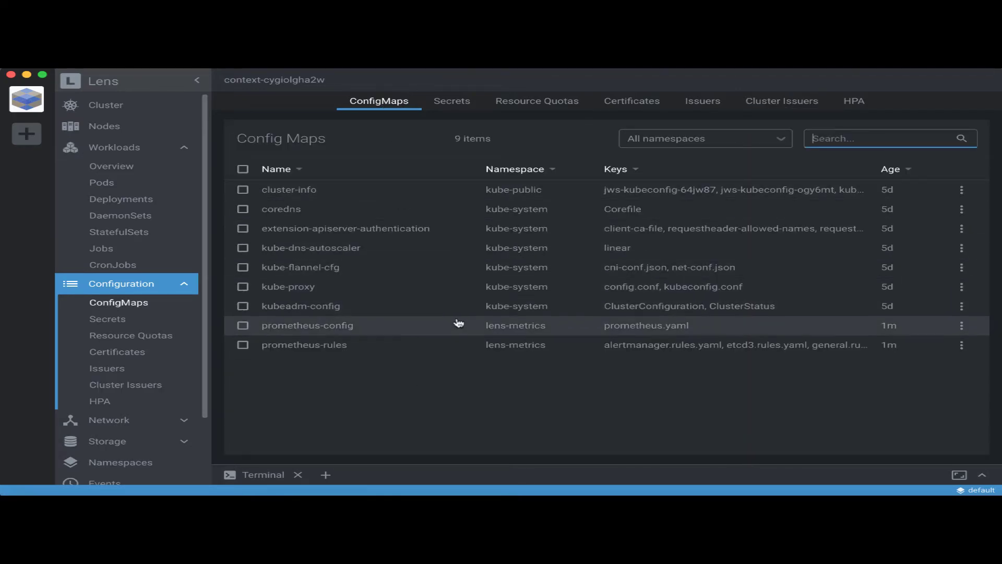
click(452, 102)
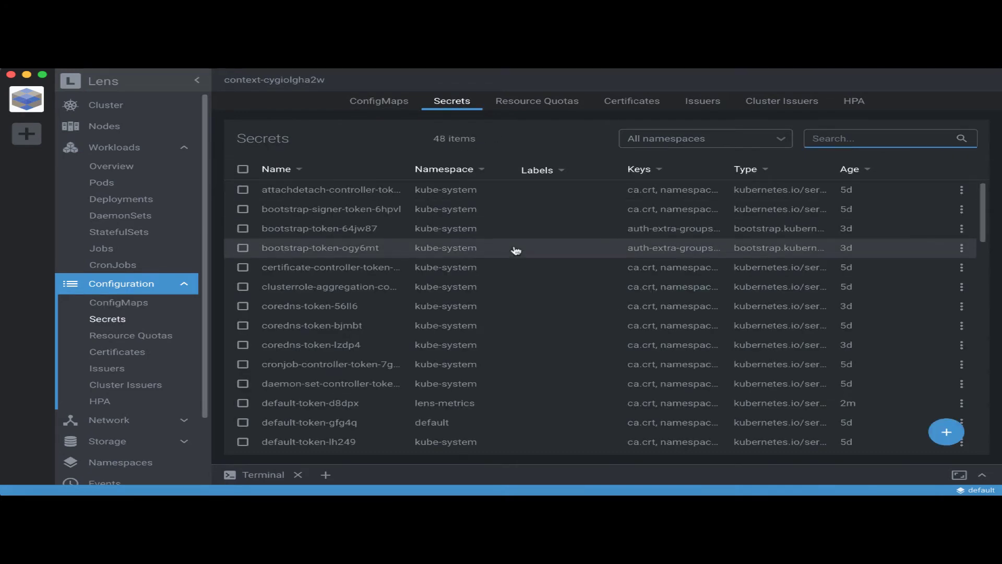
click(528, 102)
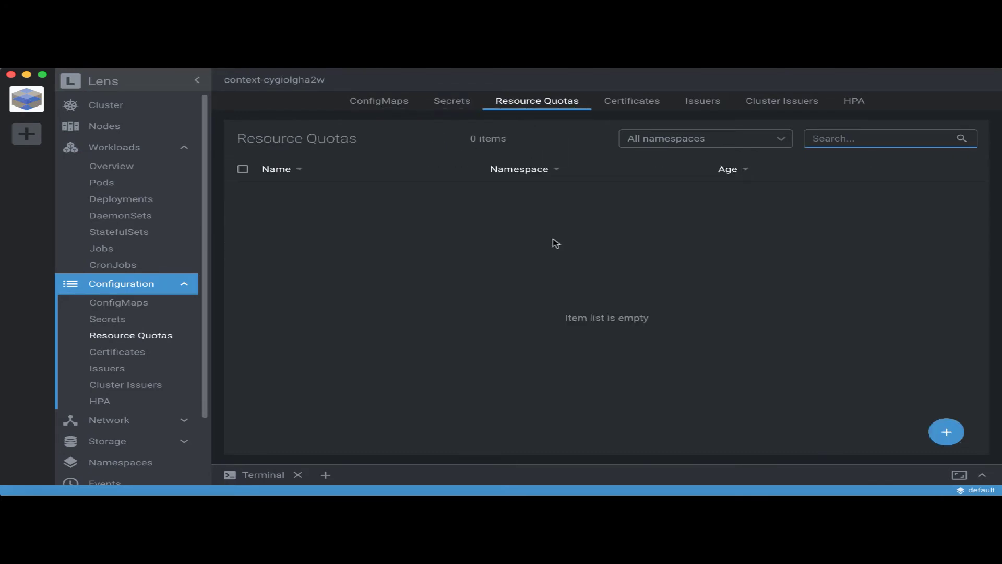
click(637, 101)
click(704, 104)
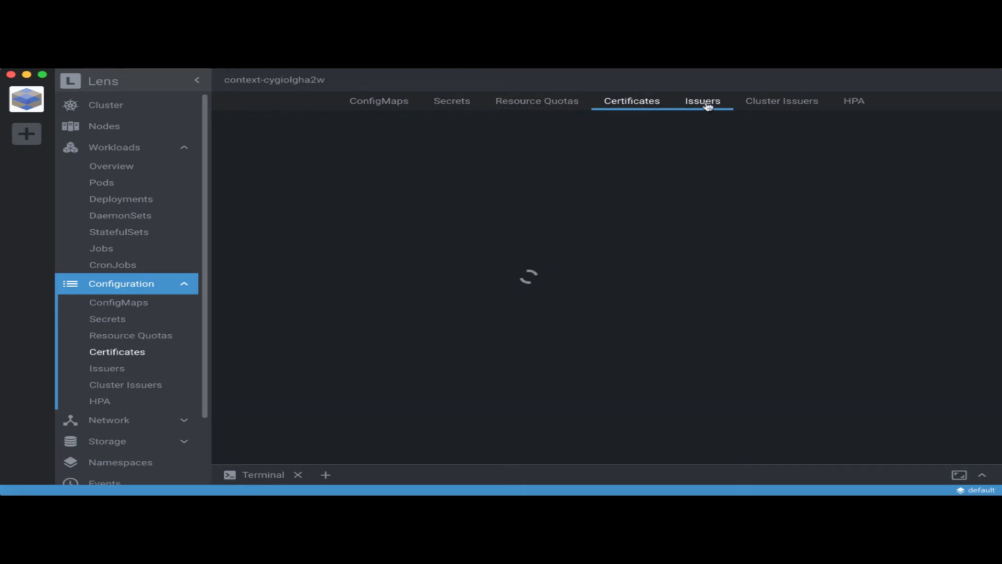
click(855, 102)
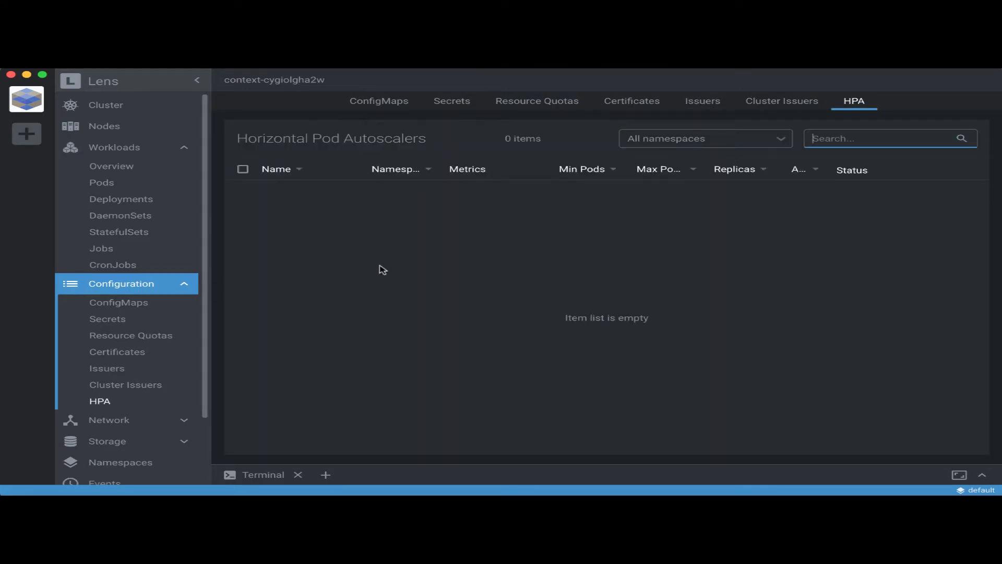
Step: Review the cluster's network resources: Services, Ingresses and Network Policies
scroll(158, 330, down, 3)
click(184, 346)
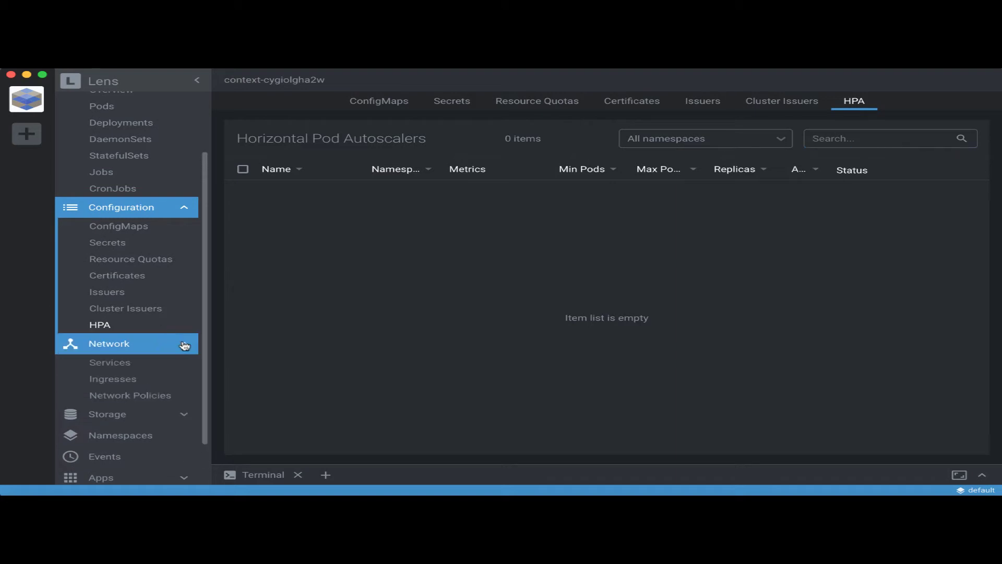
click(126, 365)
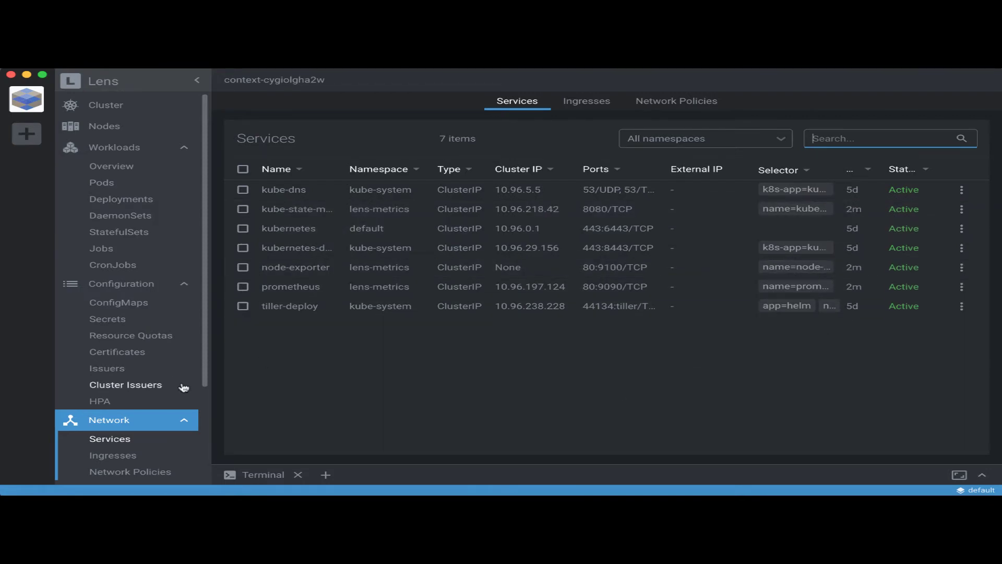
scroll(183, 385, down, 2)
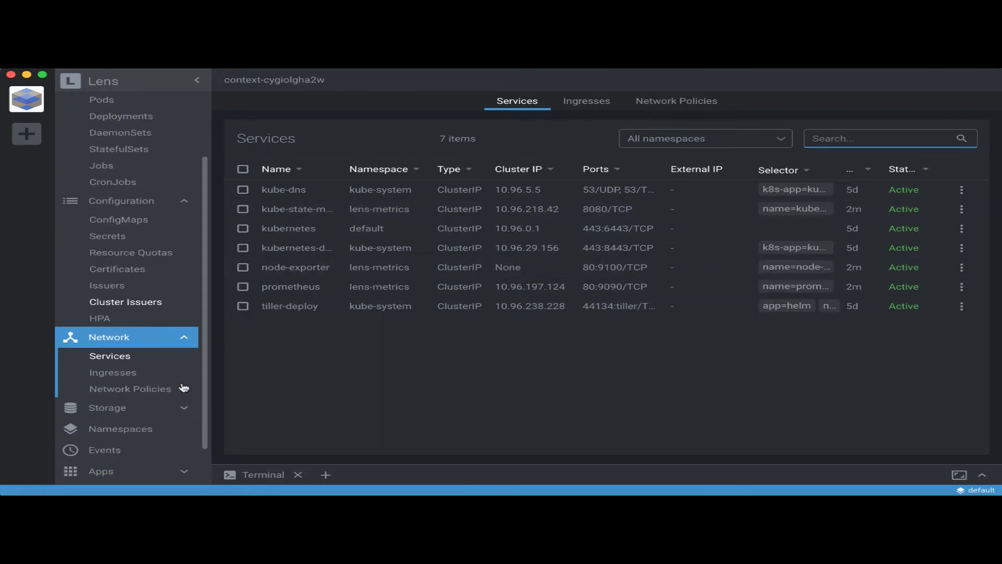
click(125, 373)
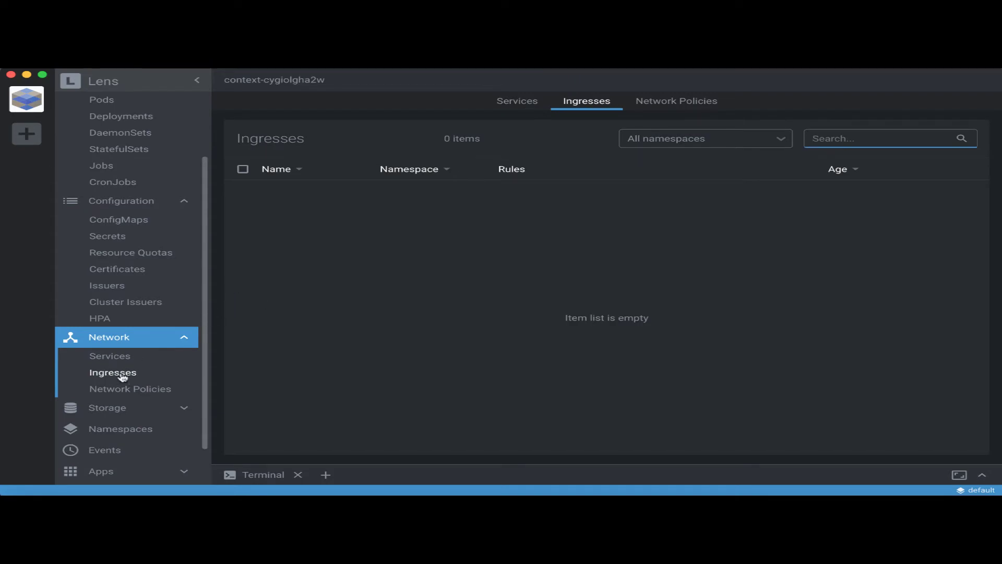
click(148, 390)
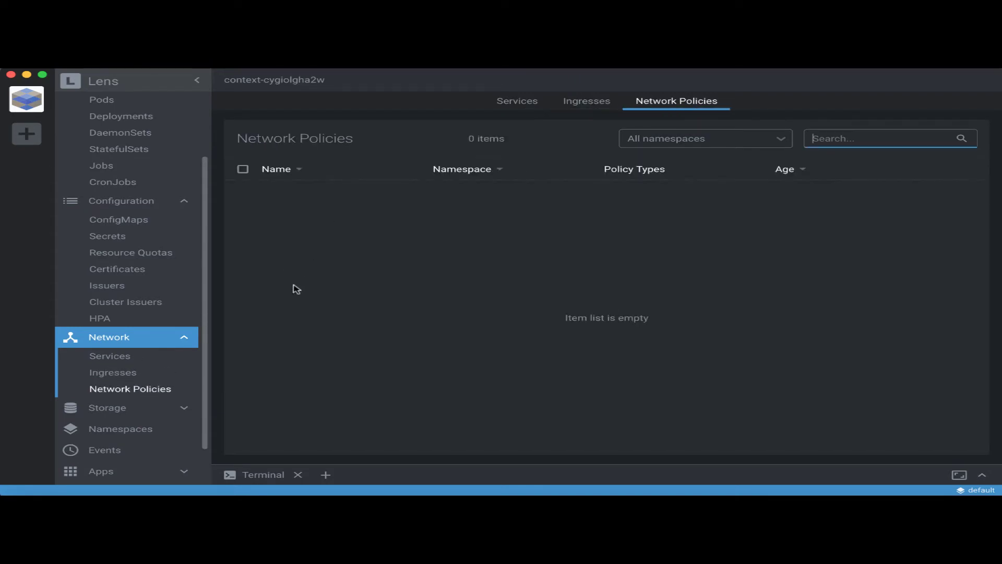
Step: Review the cluster's storage resources: Persistent Volume Claims, Persistent Volumes and Storage Classes
scroll(147, 396, down, 1)
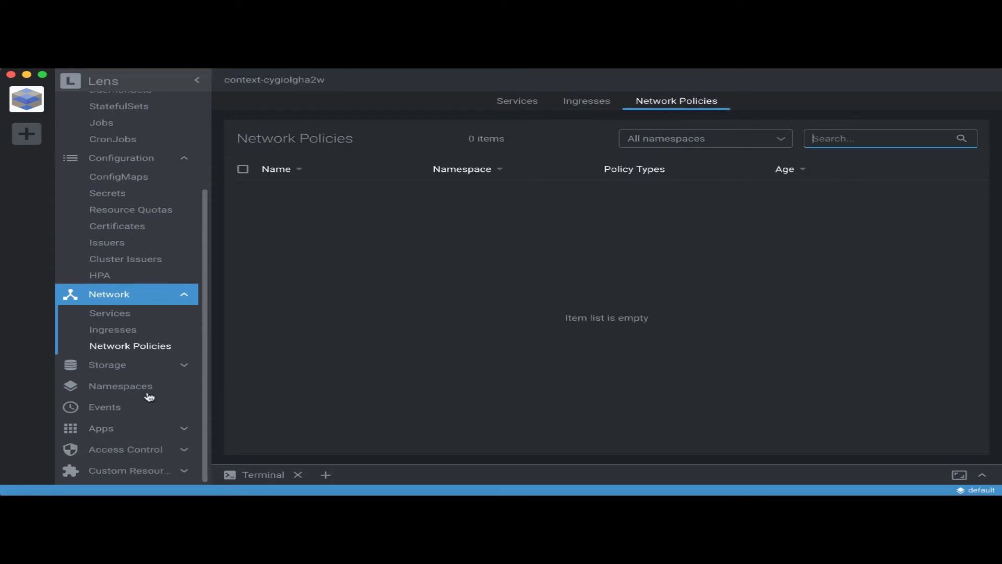
click(186, 366)
scroll(188, 369, down, 1)
click(133, 336)
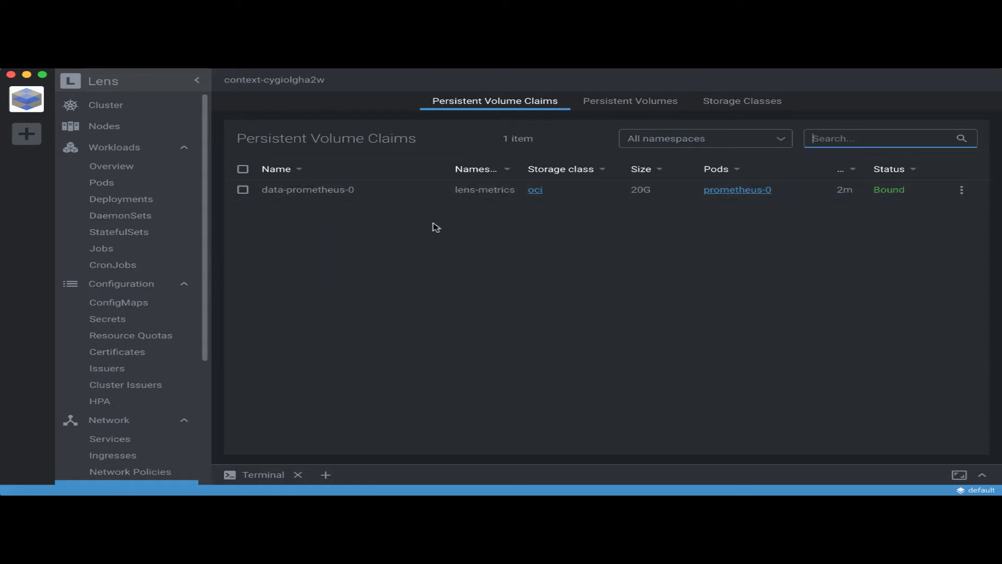
click(652, 102)
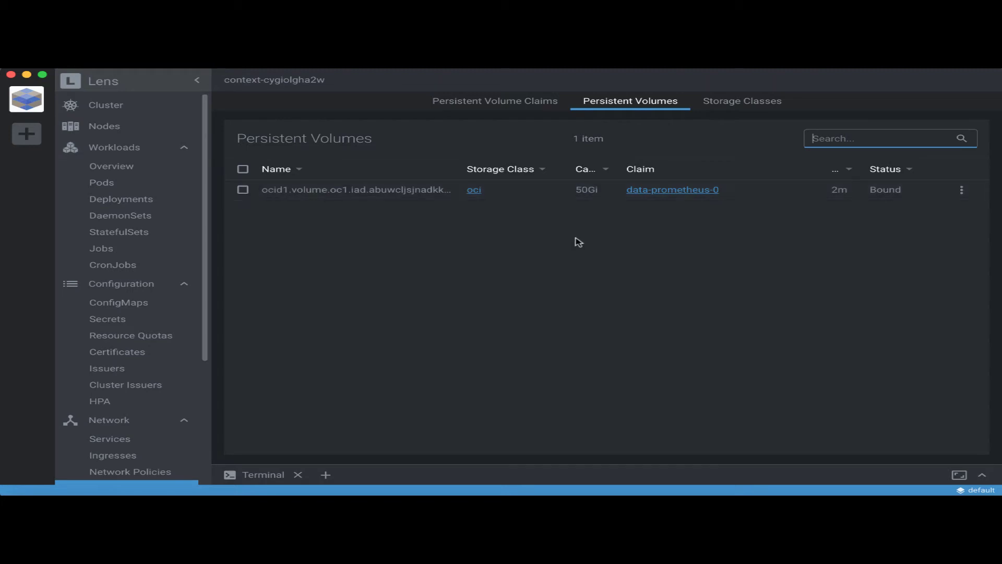
click(727, 105)
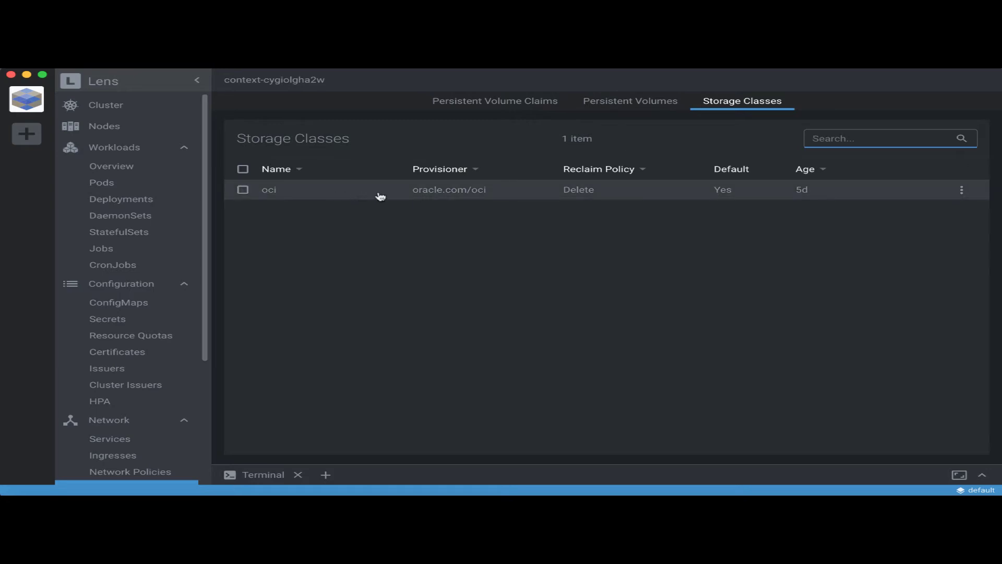
Step: Check the cluster's namespaces and read through the events list for all namespaces
scroll(130, 385, down, 4)
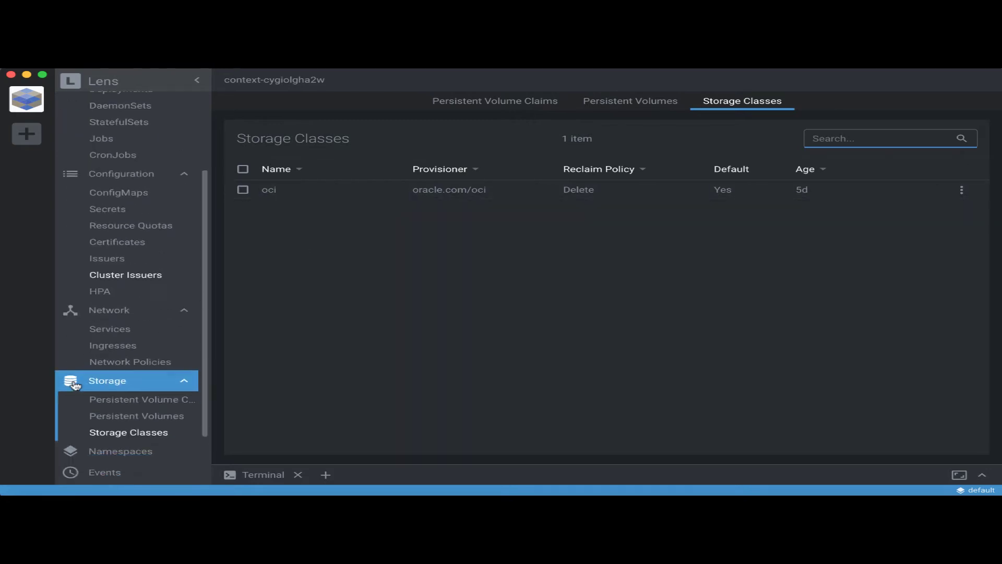
click(139, 386)
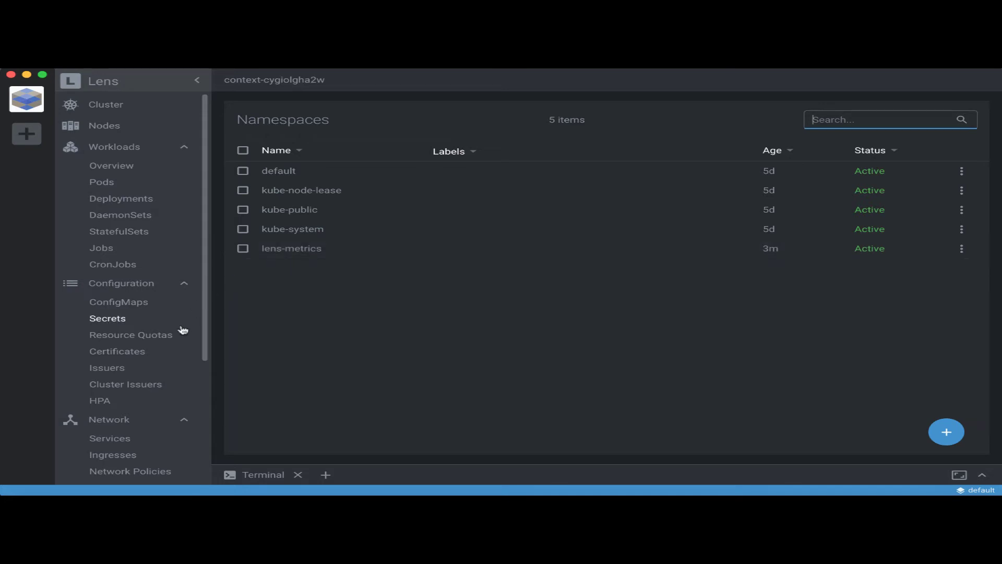
scroll(183, 330, down, 5)
click(131, 407)
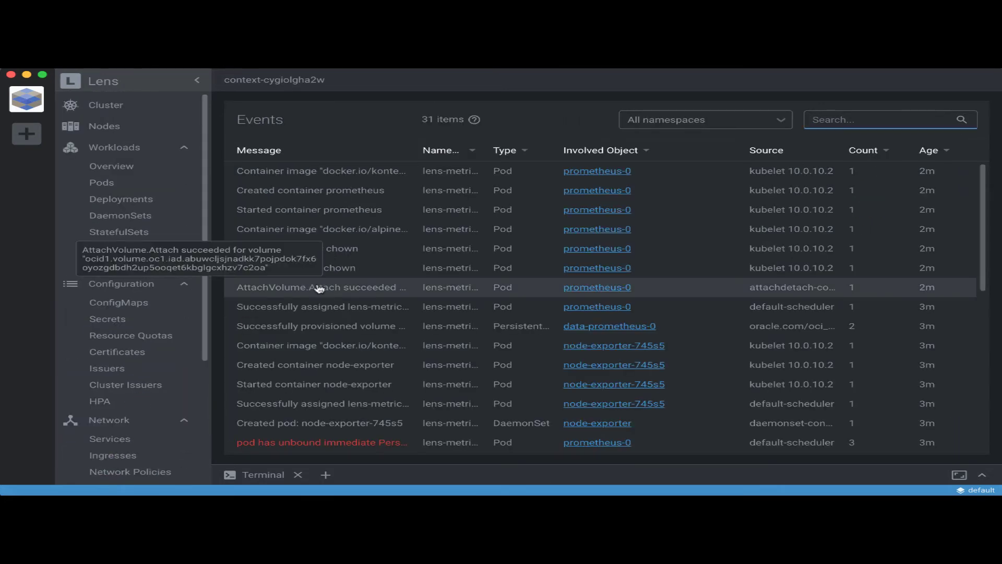
scroll(320, 286, down, 4)
scroll(320, 286, up, 4)
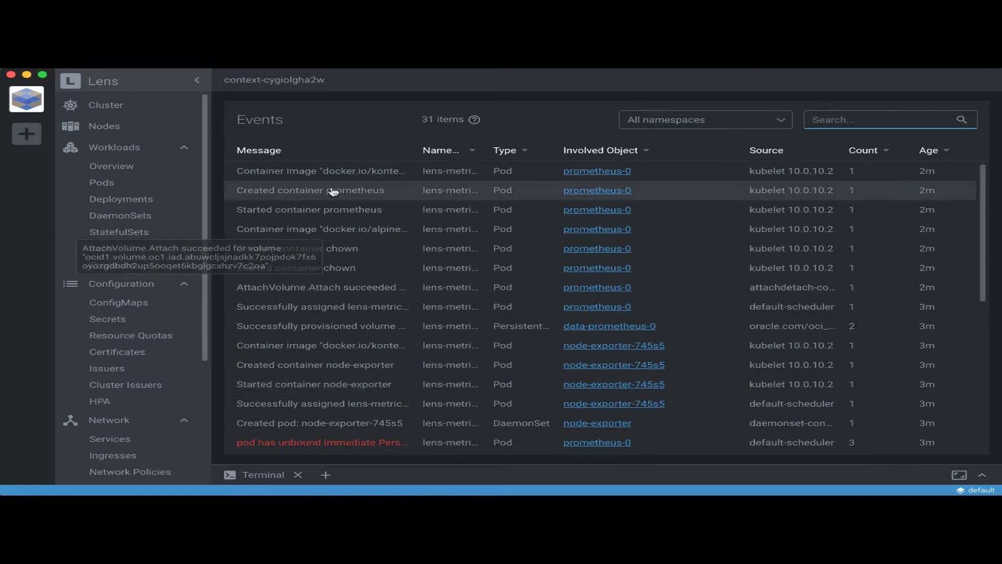
scroll(374, 277, down, 4)
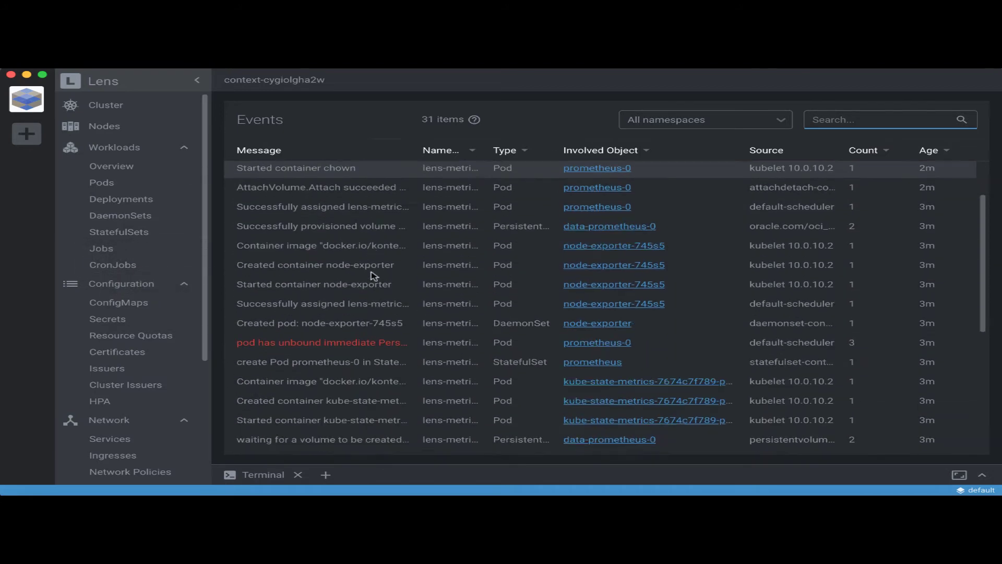
scroll(374, 277, down, 2)
scroll(360, 352, down, 4)
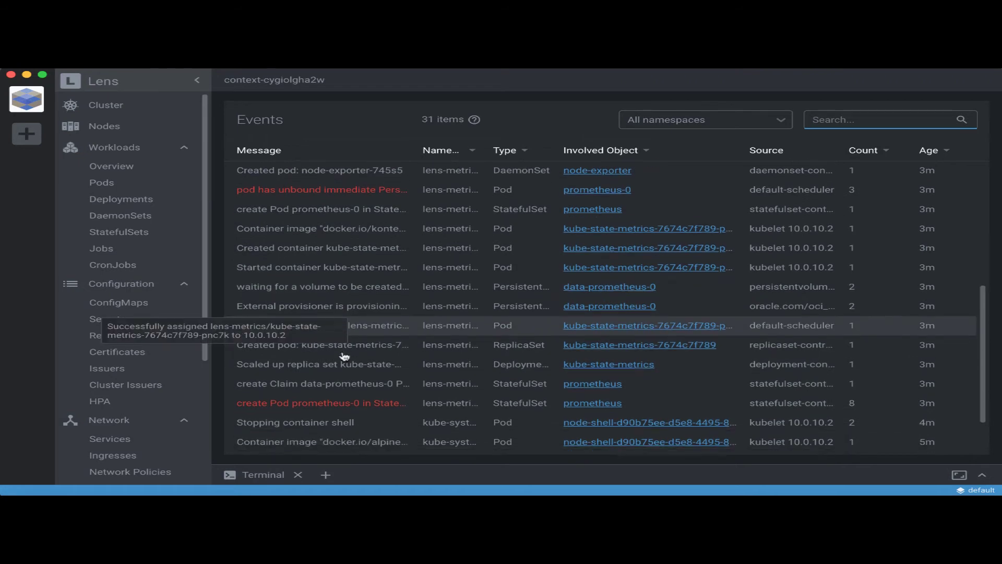
scroll(344, 356, down, 1)
scroll(329, 355, up, 5)
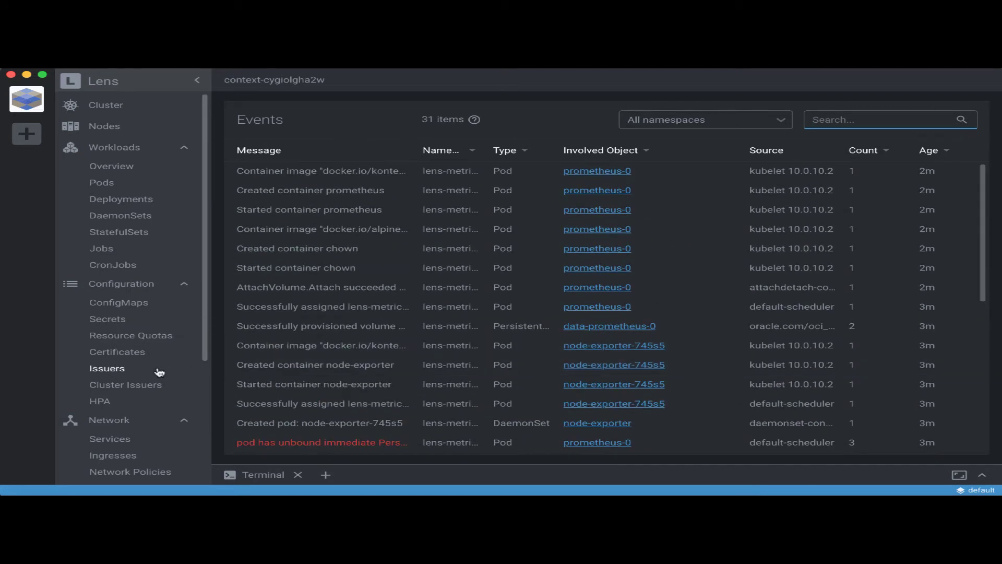
Step: Browse the Helm charts available for installation from the stable repository
scroll(159, 372, down, 4)
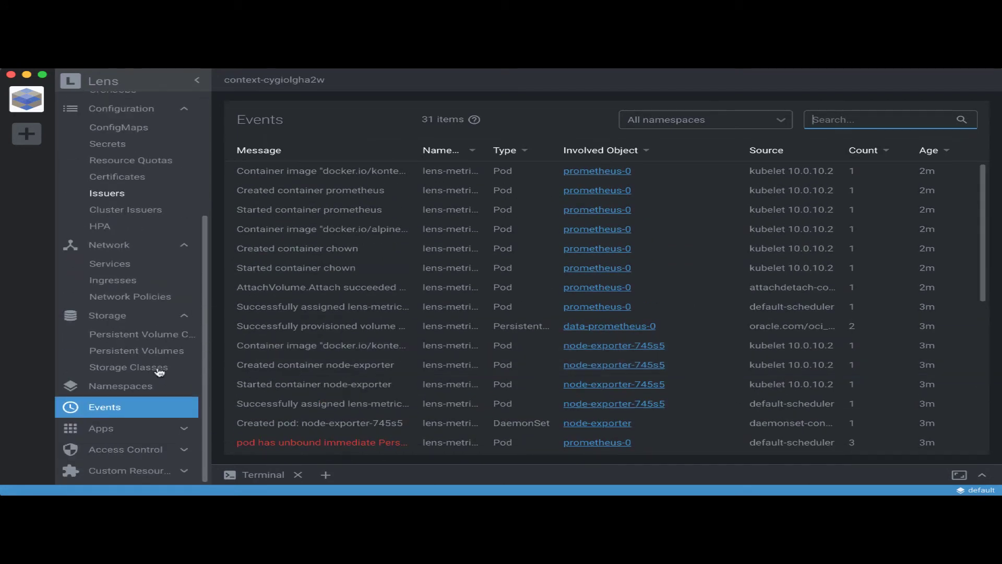
click(157, 430)
click(126, 448)
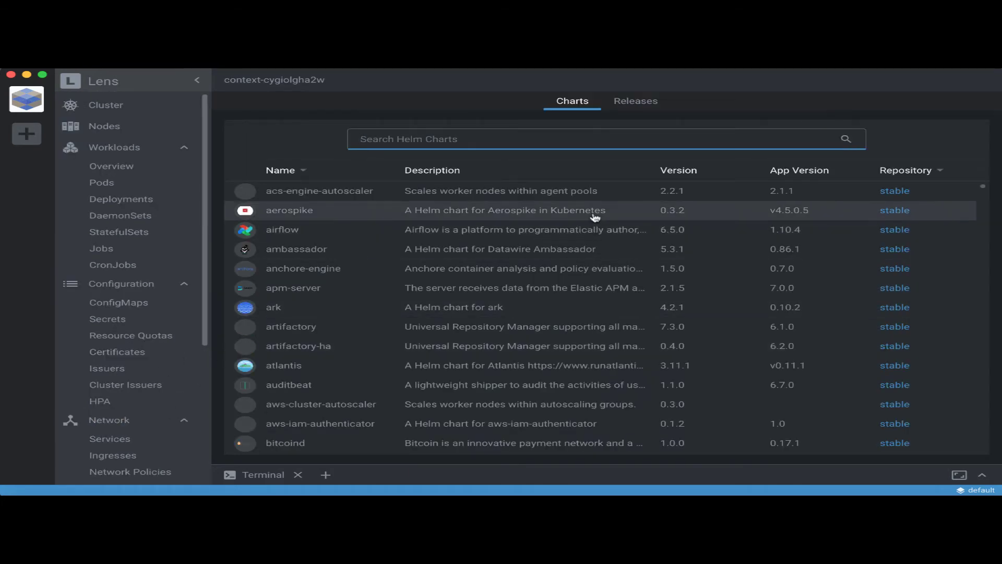
scroll(559, 284, down, 1)
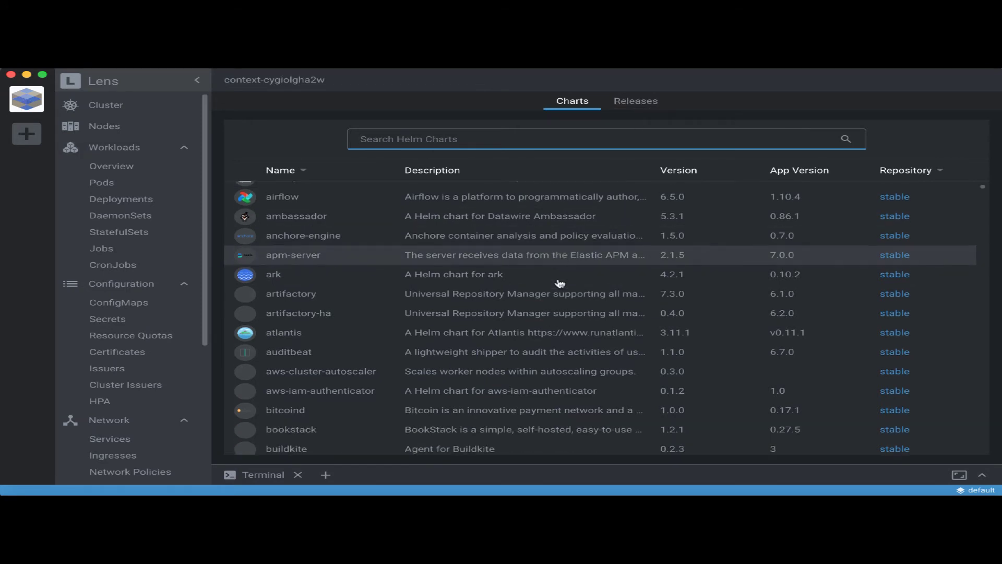
scroll(559, 282, up, 1)
scroll(559, 283, down, 4)
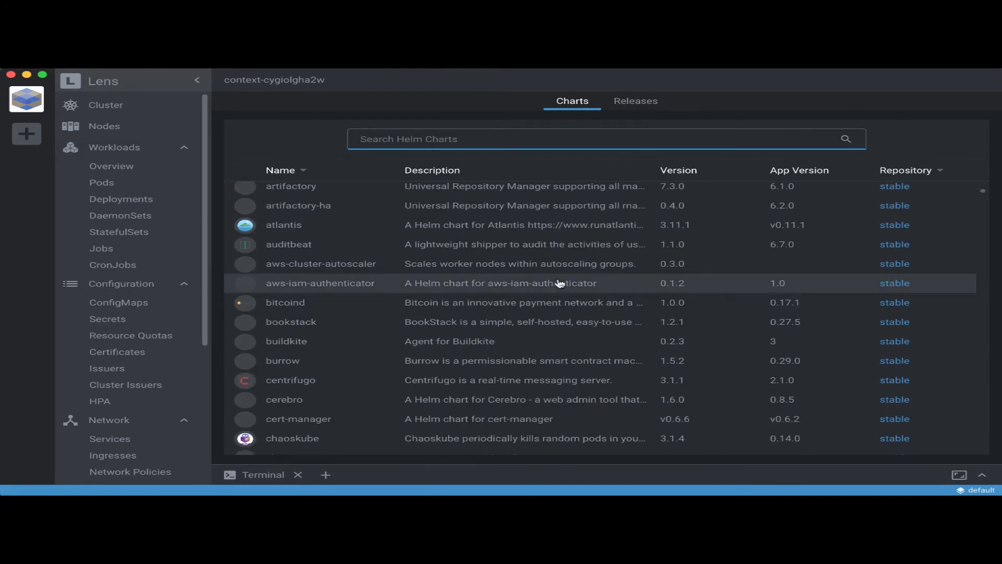
scroll(559, 283, down, 2)
scroll(560, 282, down, 4)
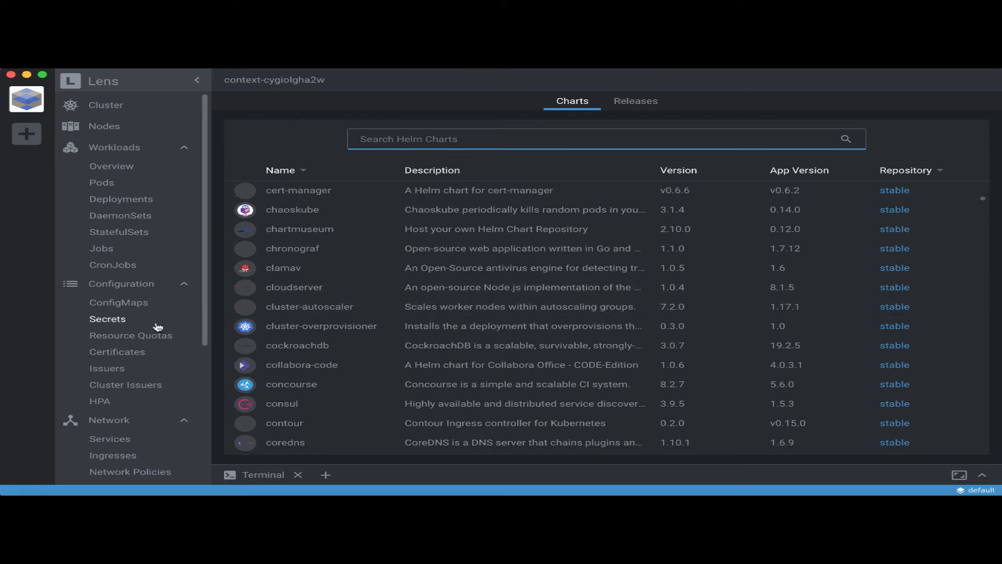
Step: Look through the full list of service accounts in the cluster's access control resources
scroll(137, 375, down, 5)
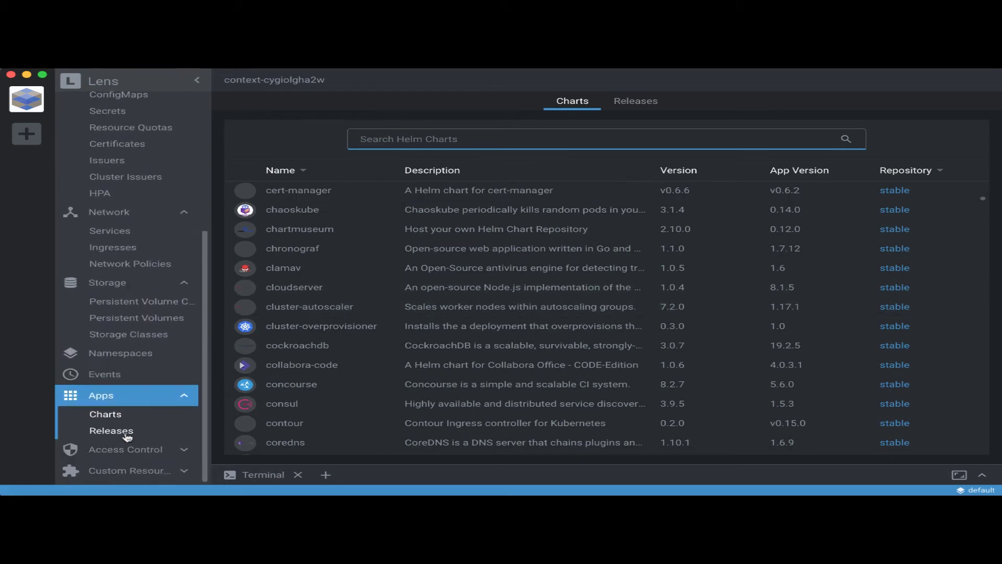
click(130, 450)
scroll(152, 365, down, 2)
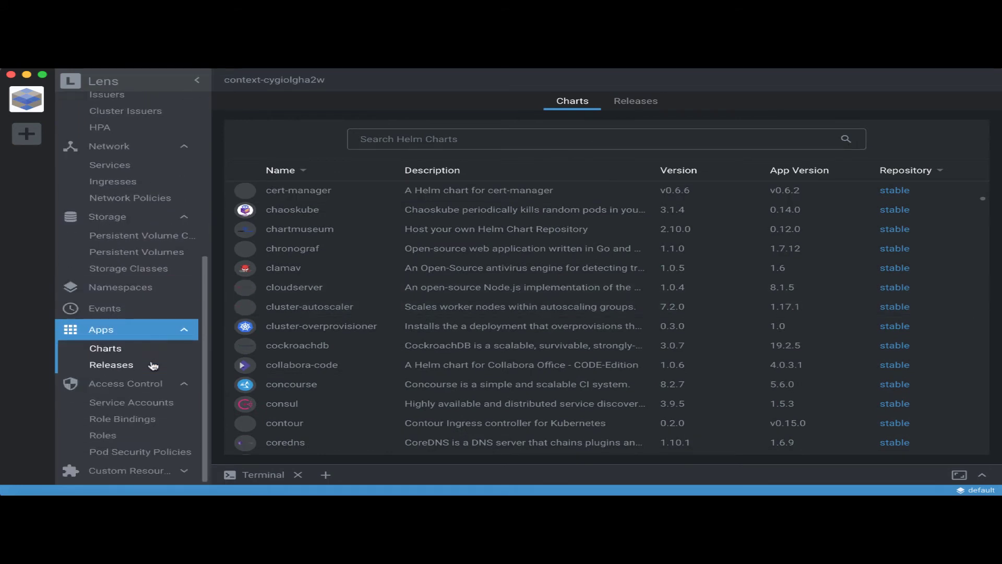
click(147, 404)
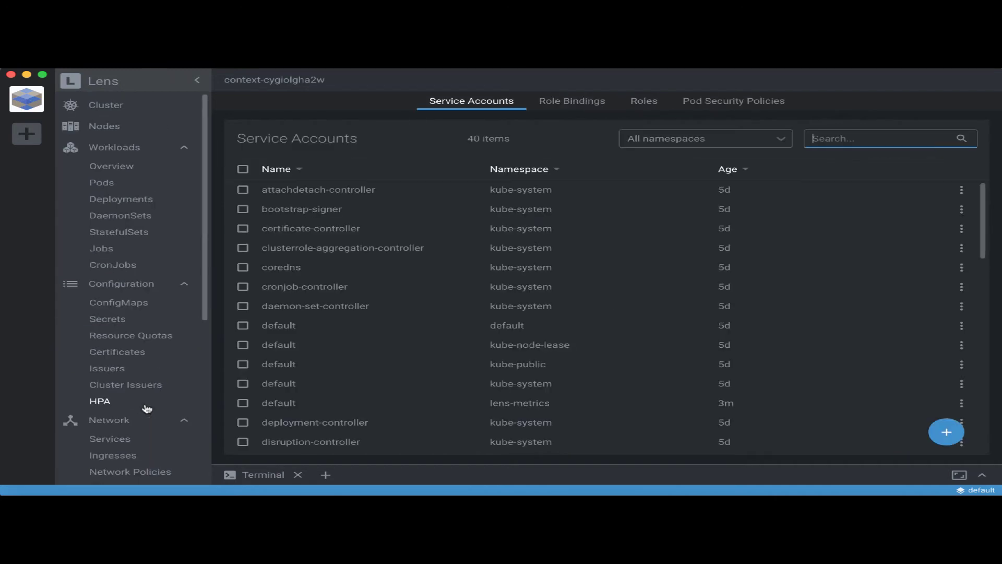
scroll(387, 335, down, 5)
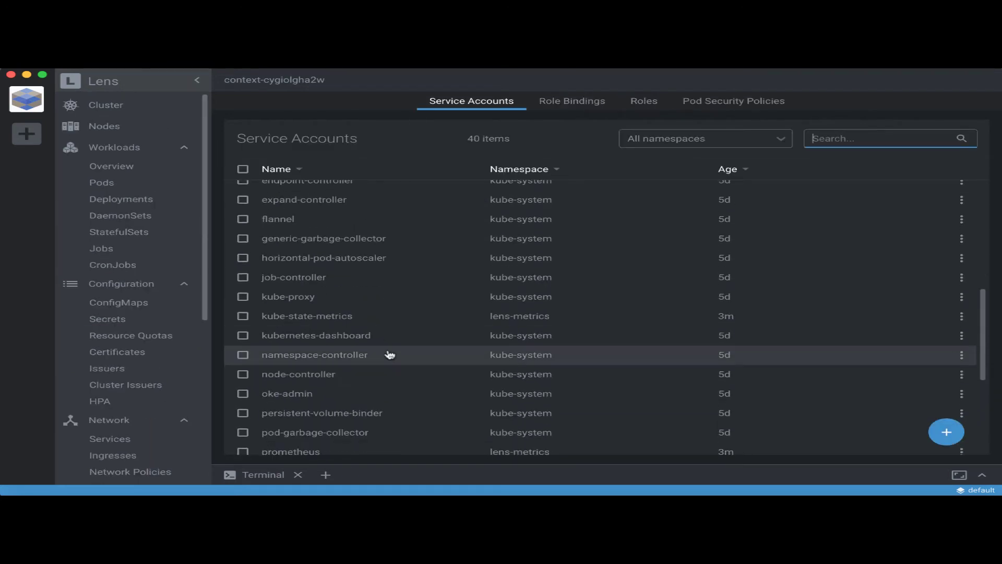
scroll(389, 353, down, 4)
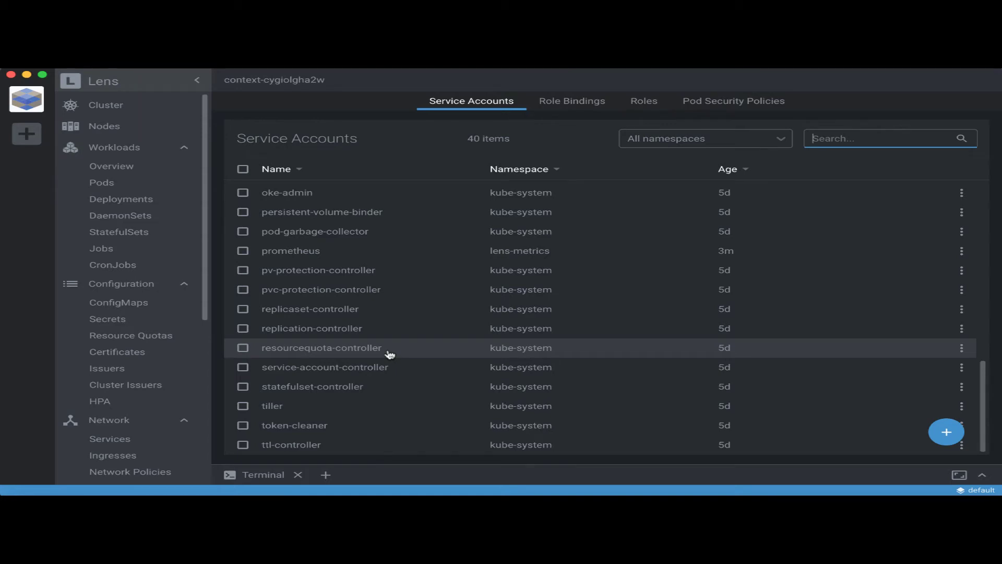
scroll(156, 384, down, 5)
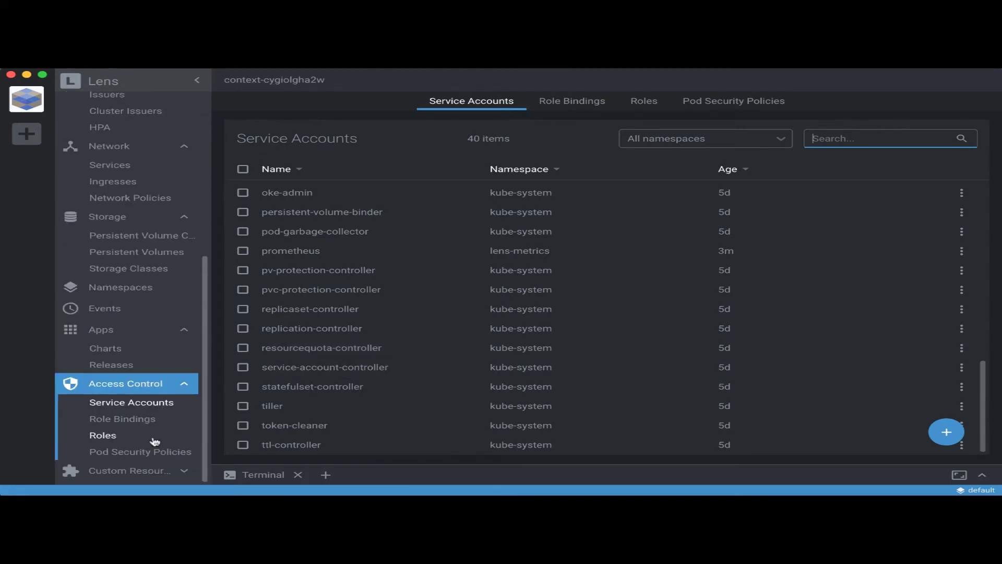
Step: Review the cluster's access control resources: Role Bindings, Roles and Pod Security Policies
click(130, 424)
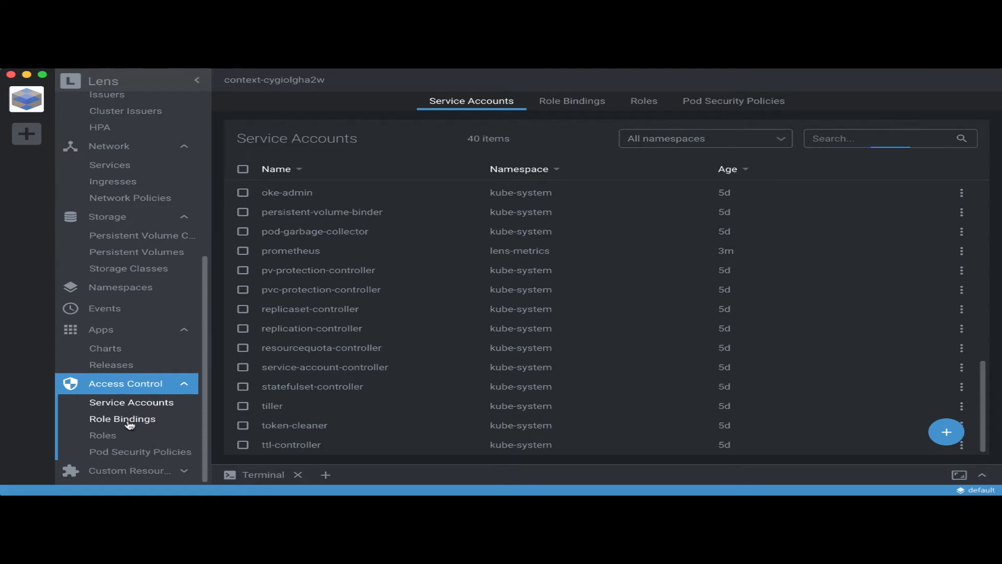
click(107, 436)
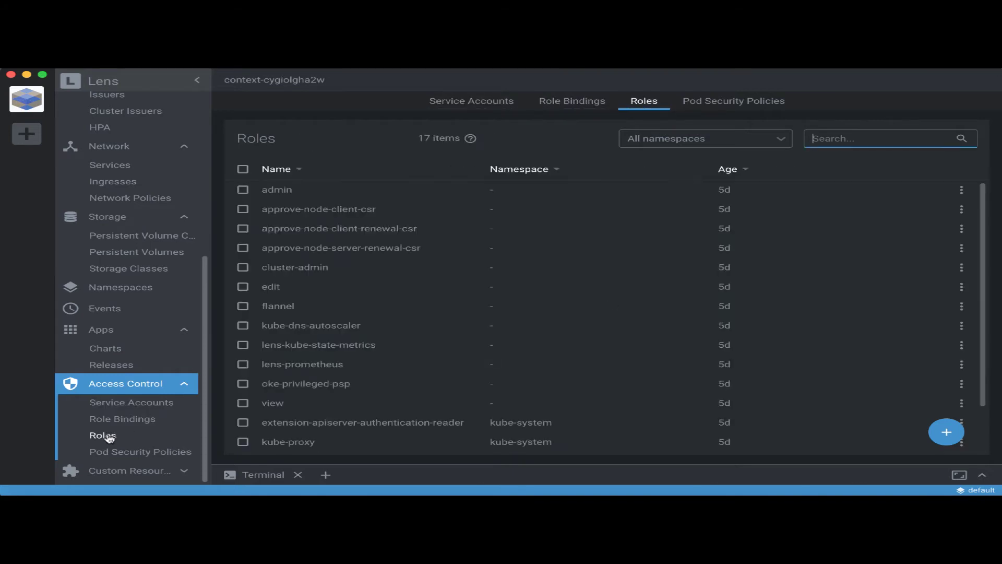
click(138, 454)
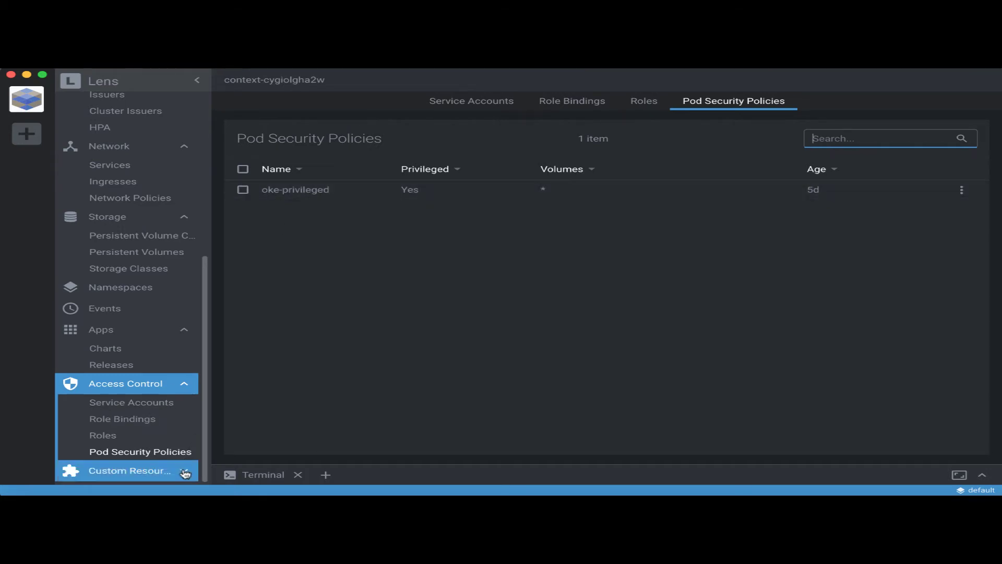
Step: Check the Custom Resources definitions list for all groups
click(139, 471)
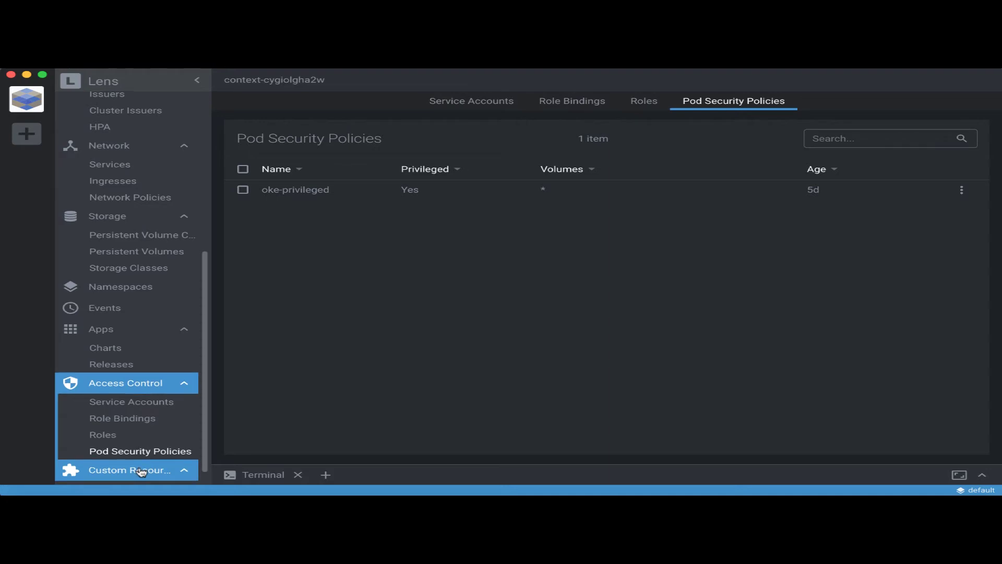
scroll(139, 470, down, 1)
scroll(133, 458, up, 1)
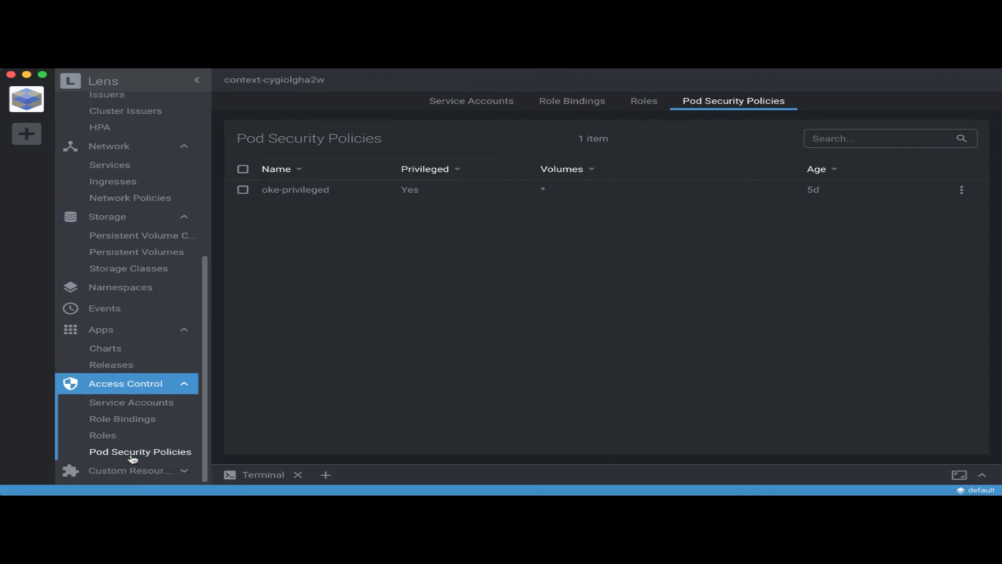
scroll(134, 471, down, 1)
click(118, 472)
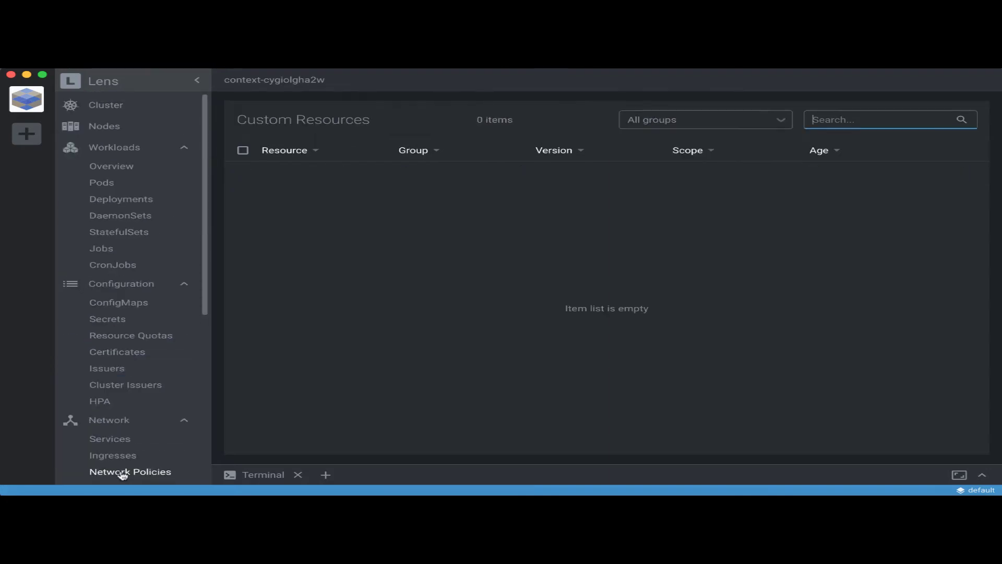
scroll(147, 409, down, 10)
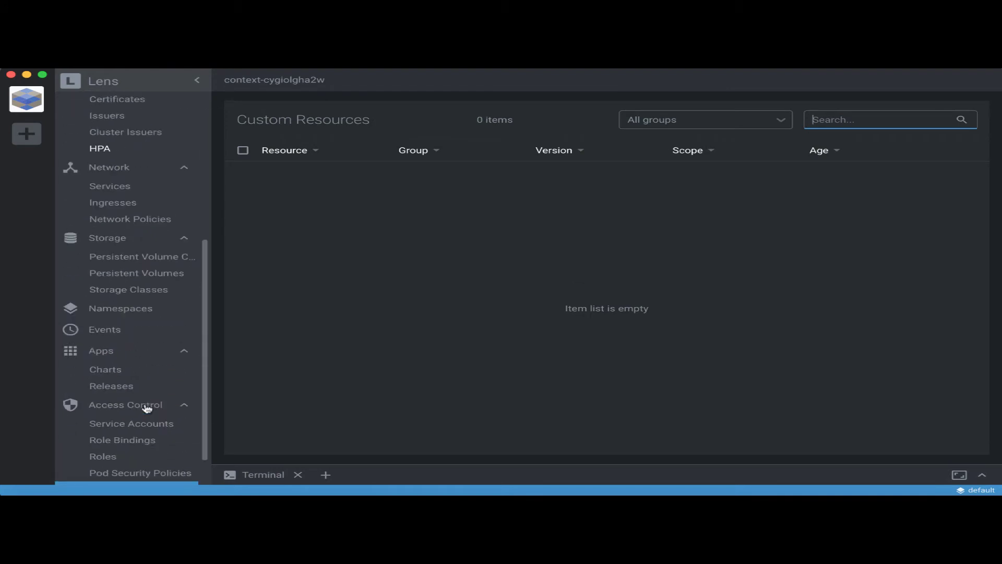
click(453, 248)
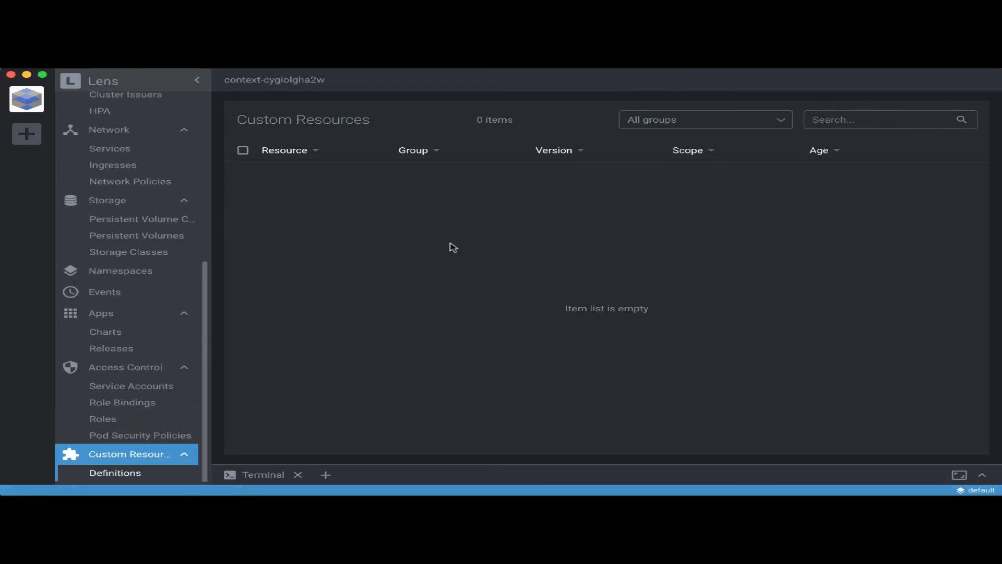
Step: Check the Workloads overview and read the CPU, memory and disk usage of node 10.0.10.2 in the node list
scroll(174, 313, up, 6)
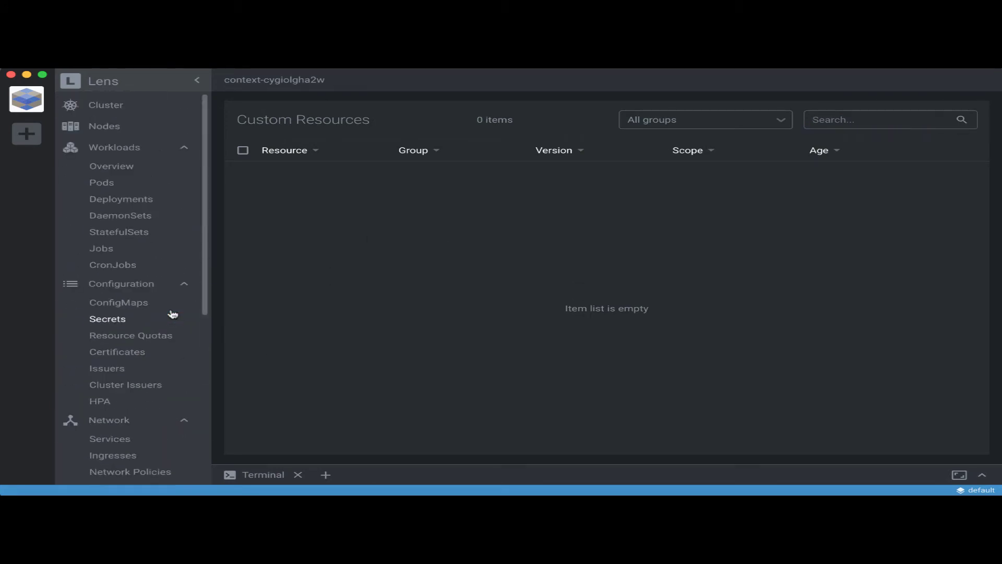
click(113, 167)
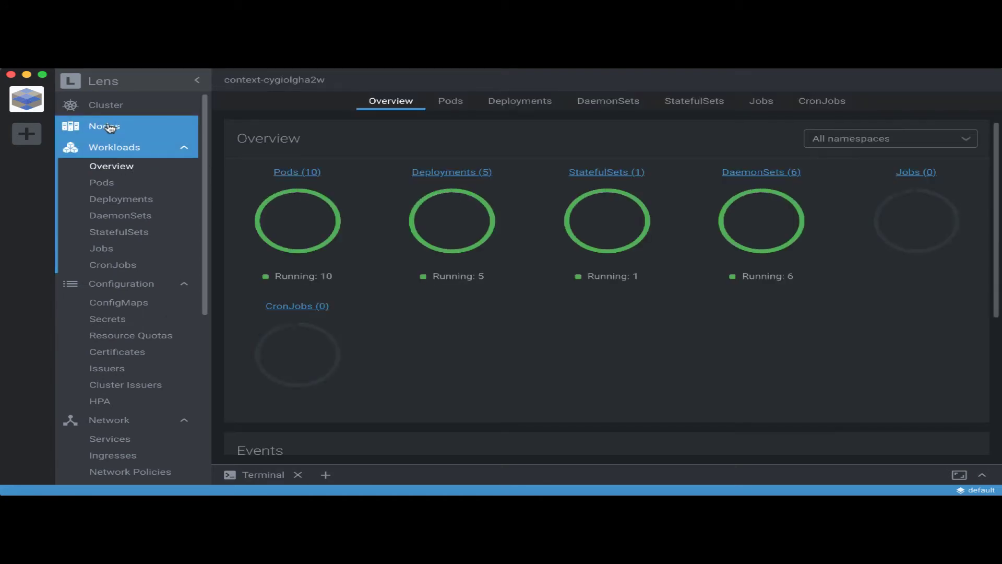
click(110, 128)
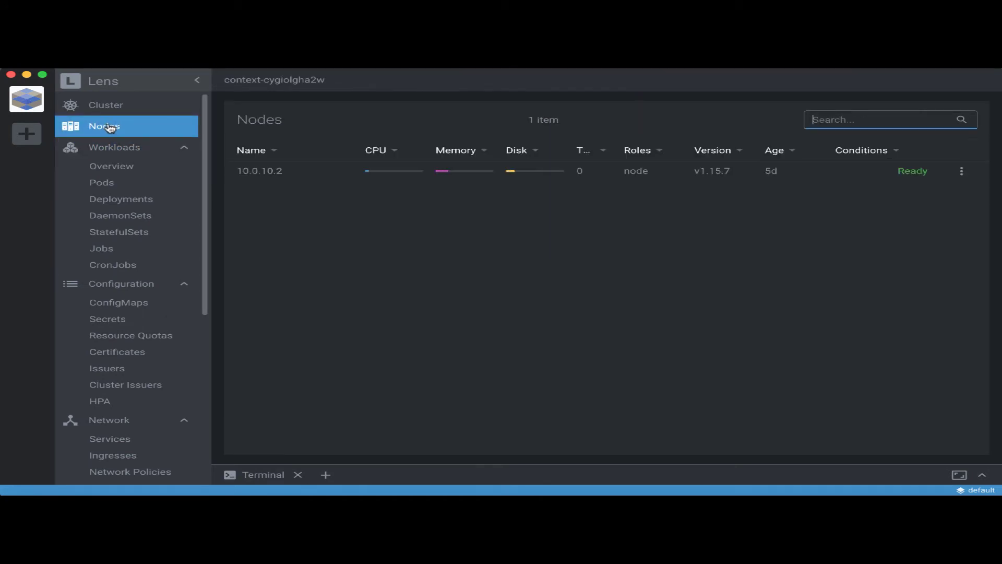
mouse_move(392, 174)
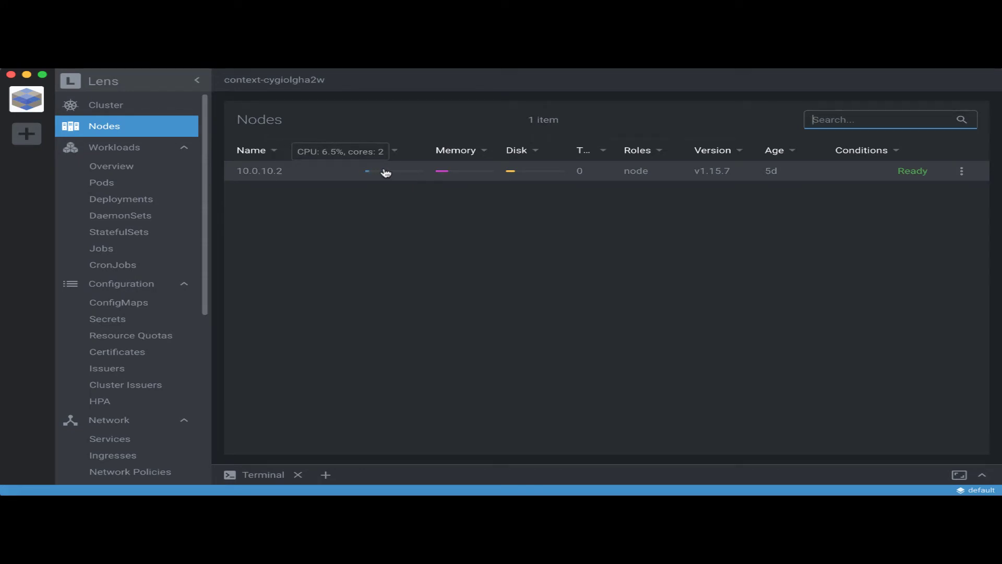
mouse_move(468, 174)
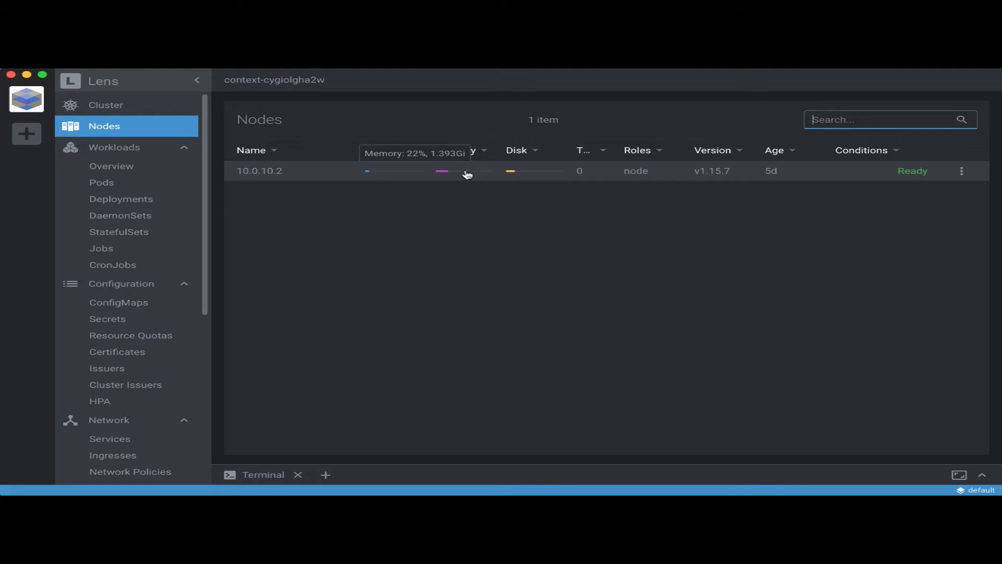
mouse_move(529, 174)
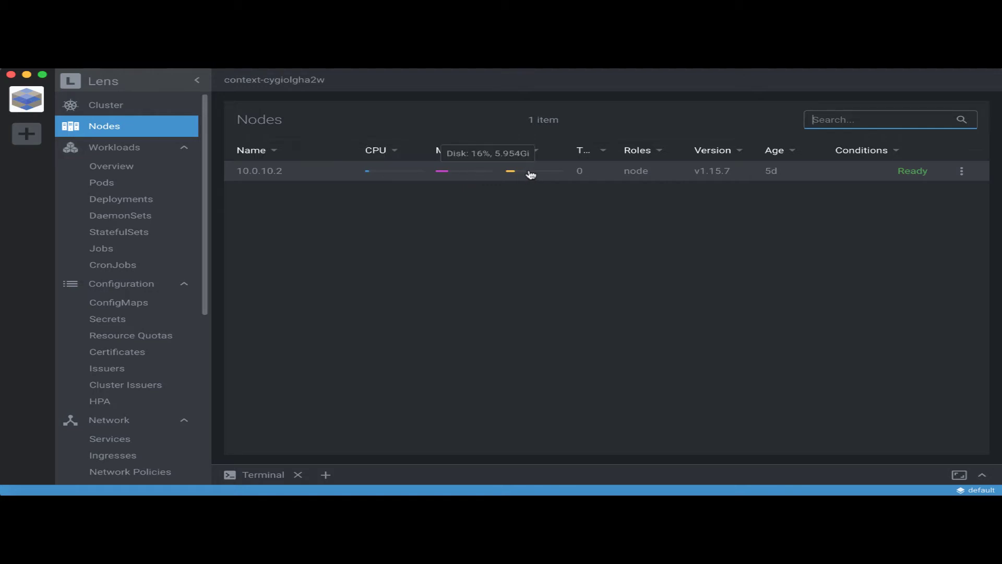
Step: Examine node 10.0.10.2's CPU, Memory, Disk and Pods charts, its properties and its pod list, and close its details
click(459, 175)
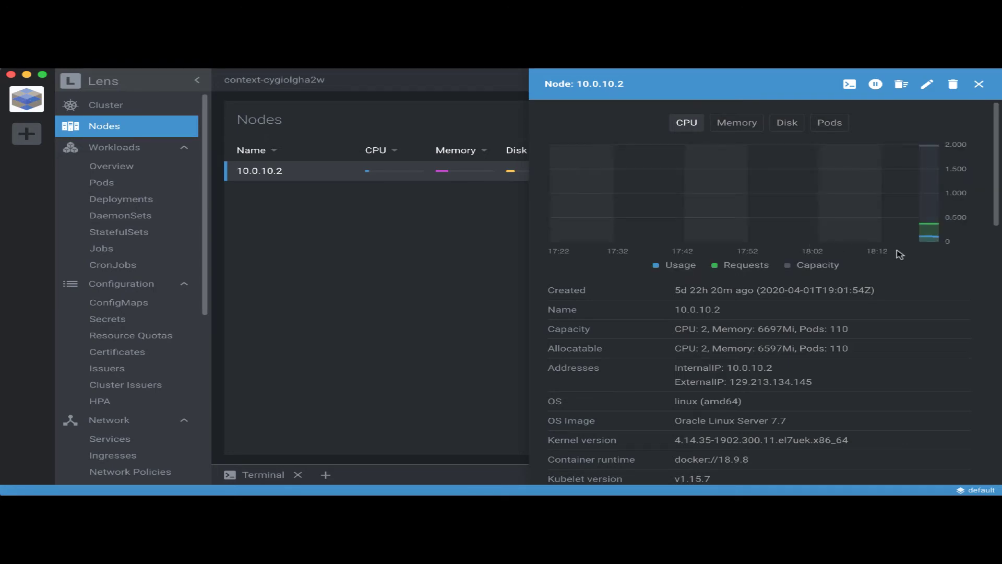
click(740, 125)
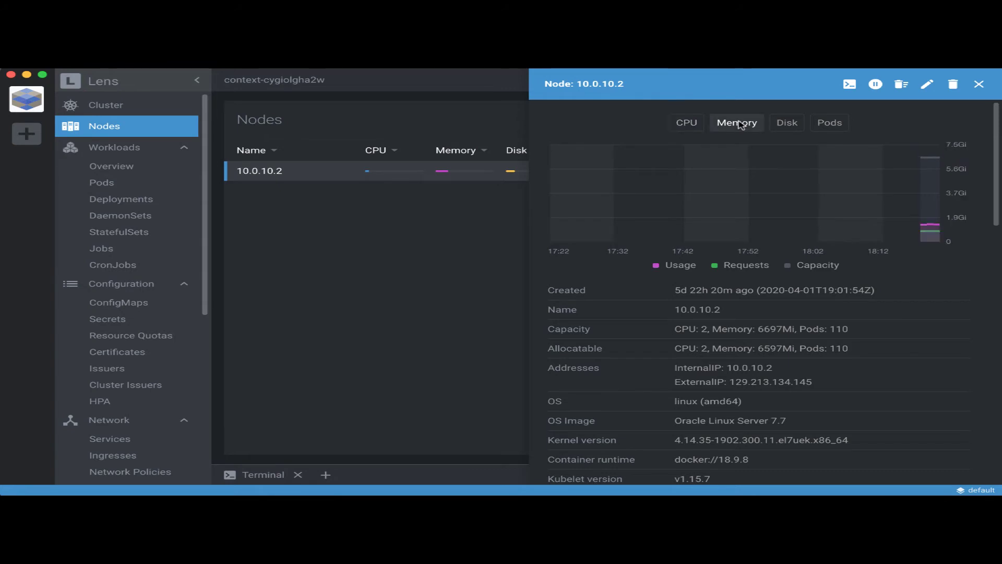
click(791, 127)
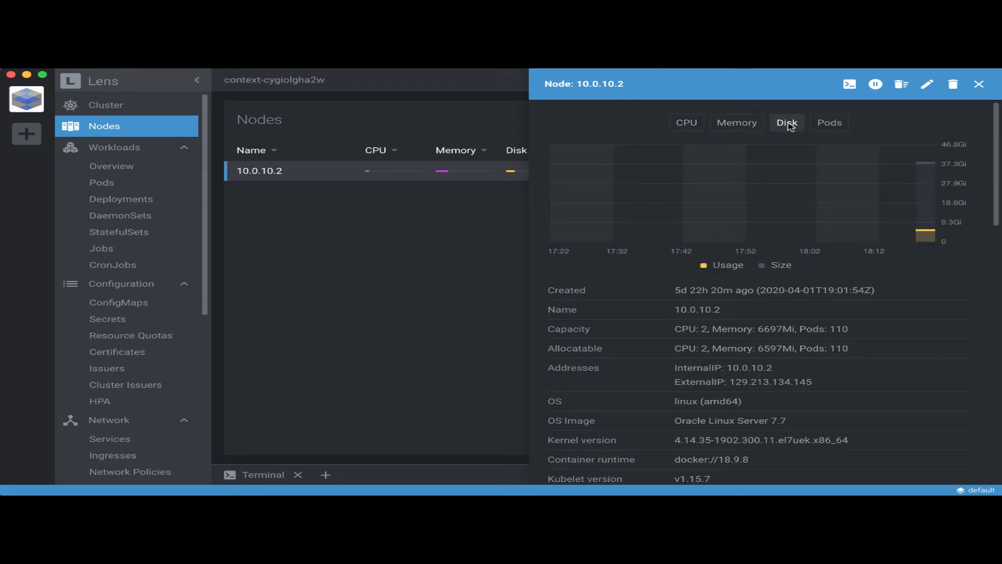
click(835, 125)
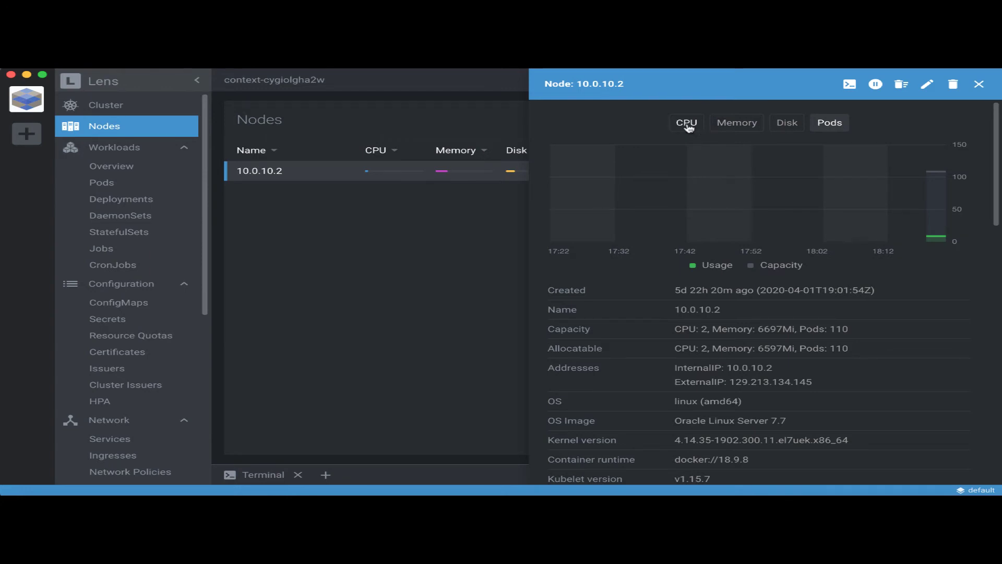
scroll(747, 230, down, 5)
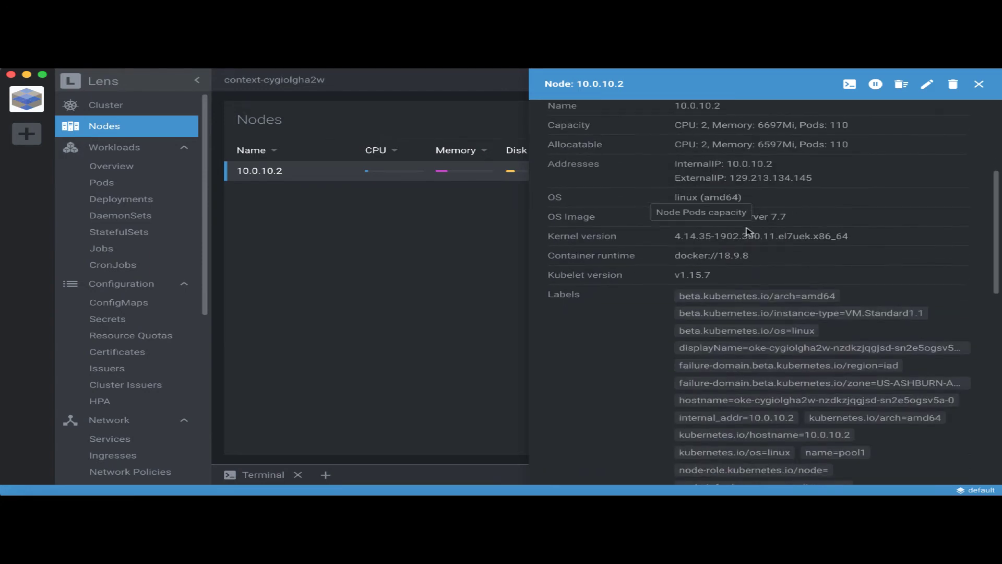
scroll(747, 230, down, 15)
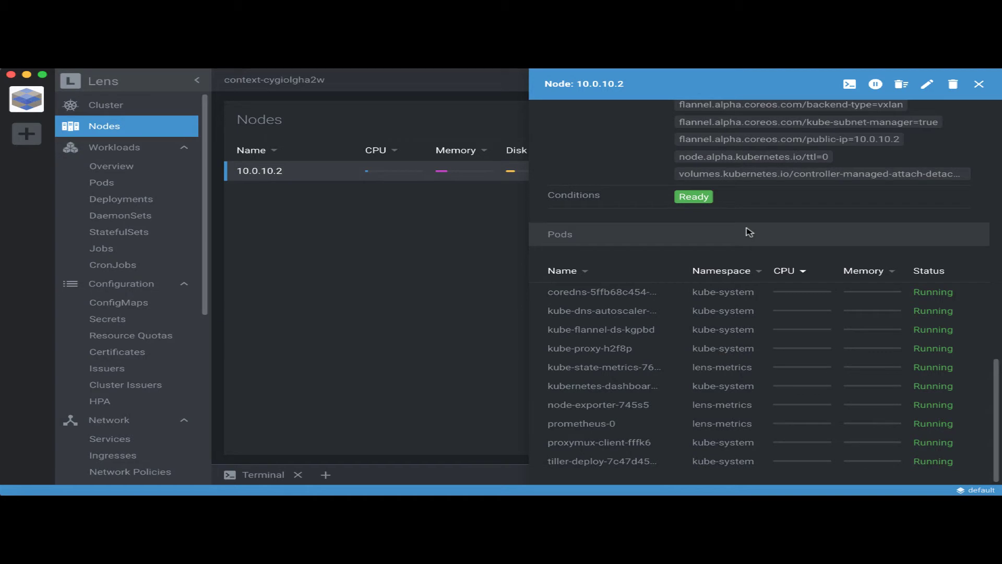
scroll(750, 232, up, 20)
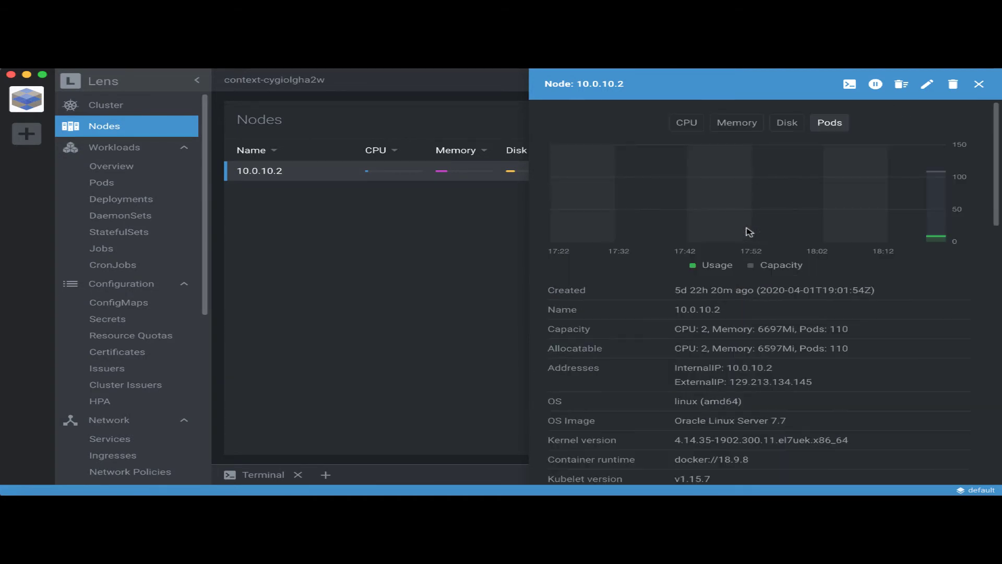
click(978, 84)
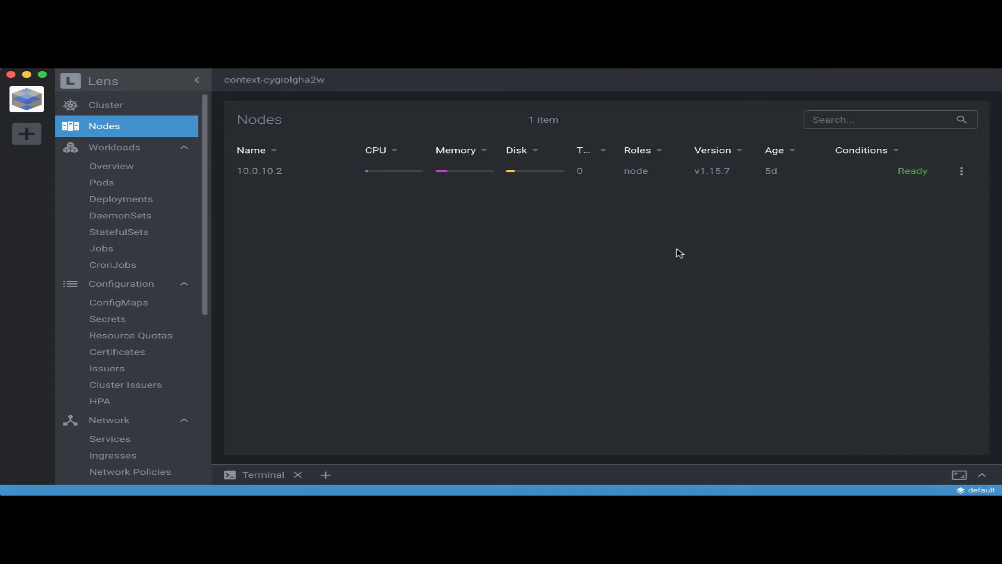
Step: Review the cluster-wide CPU and memory charts and the CPU, Memory and Pods usage summaries
click(113, 106)
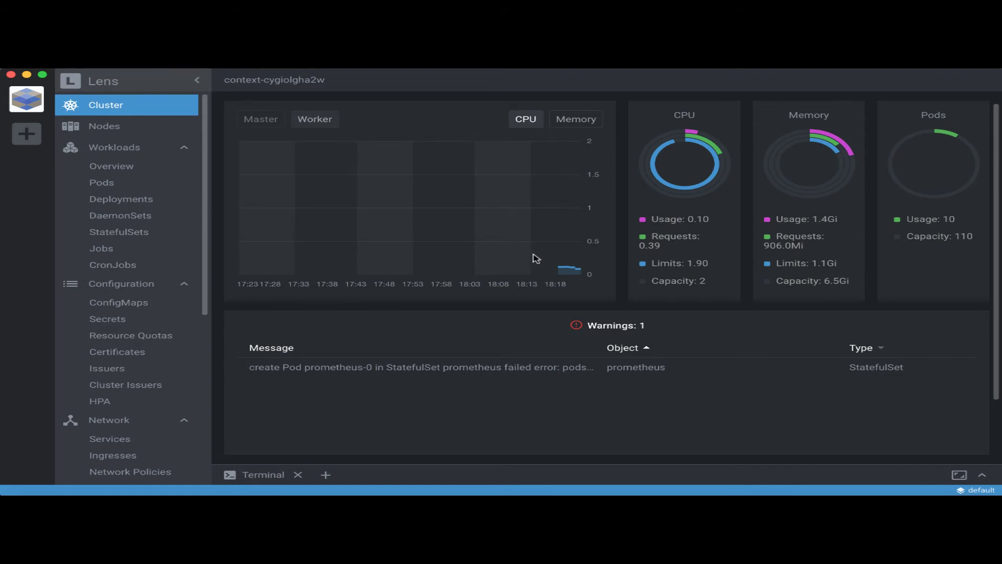
click(580, 123)
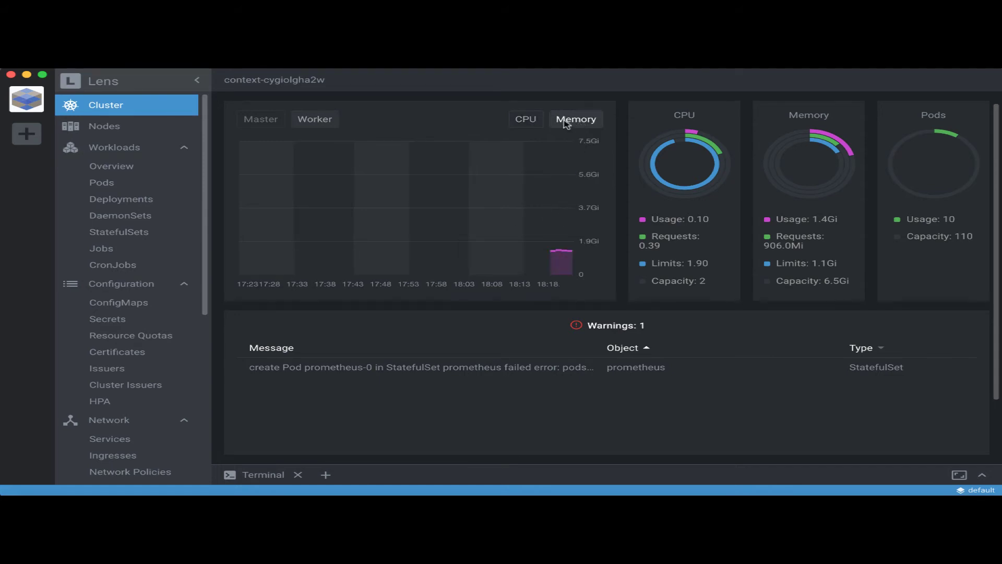
click(525, 120)
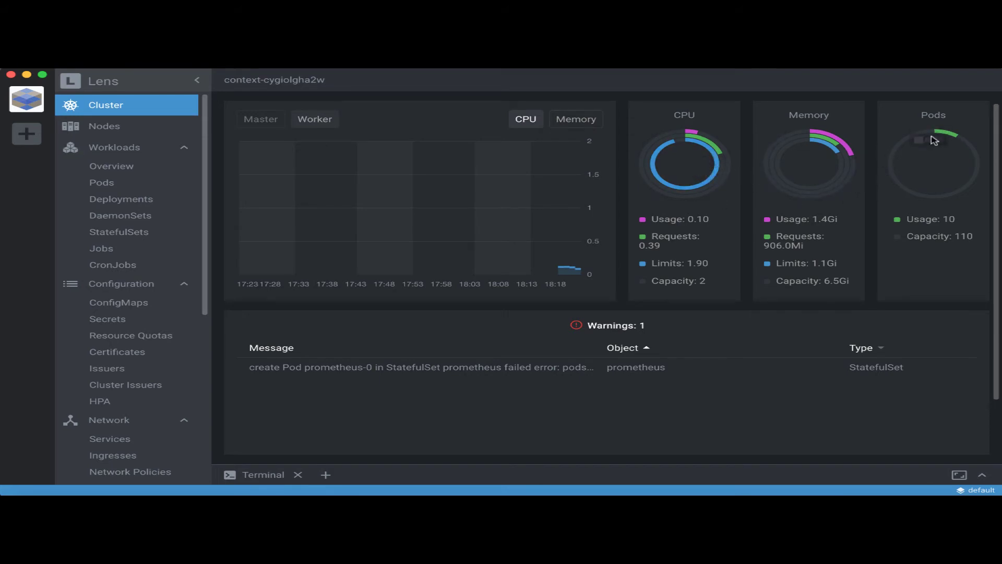
mouse_move(825, 147)
Step: Revisit the node list and return to the Workloads overview for all namespaces
click(135, 129)
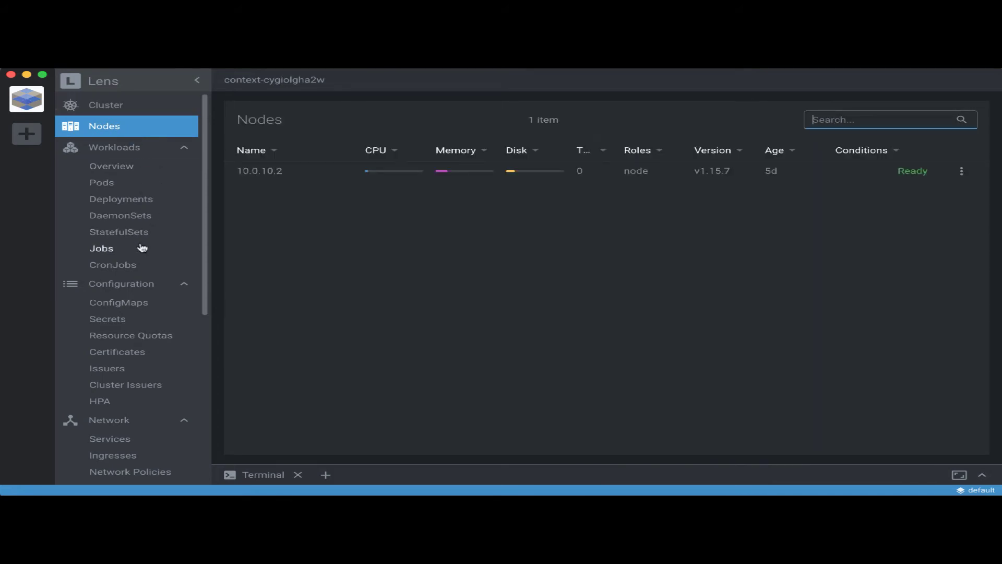
scroll(160, 329, down, 5)
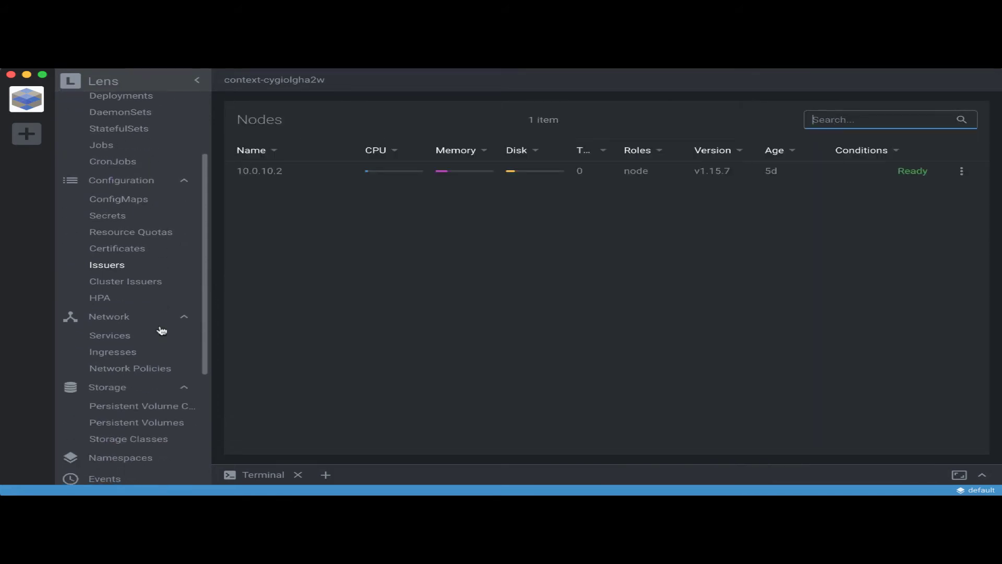
scroll(161, 330, up, 5)
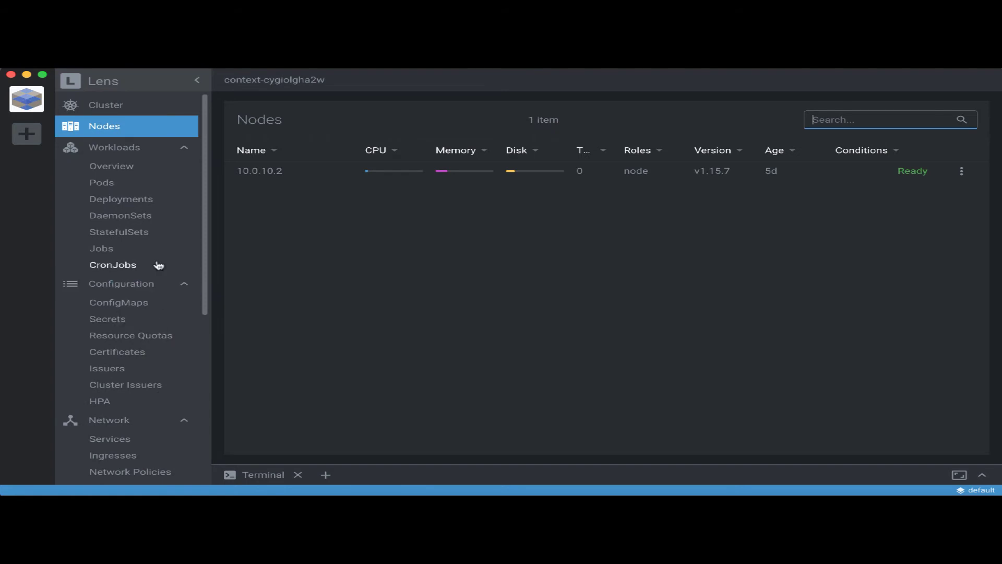
click(127, 166)
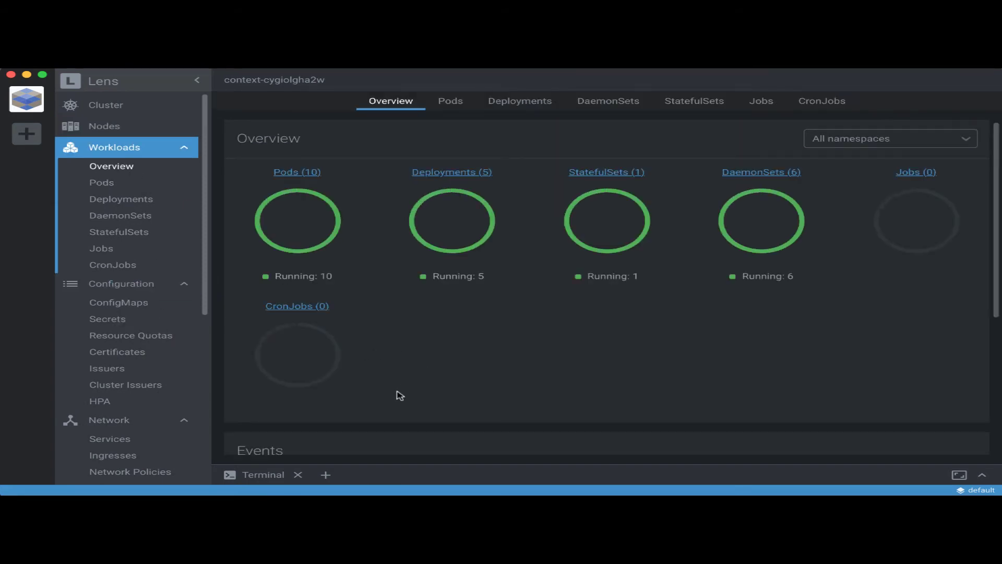
Step: Start a new Create resource editor and fill it with the full contents of api-deployment.yml copied from Visual Studio Code
click(325, 475)
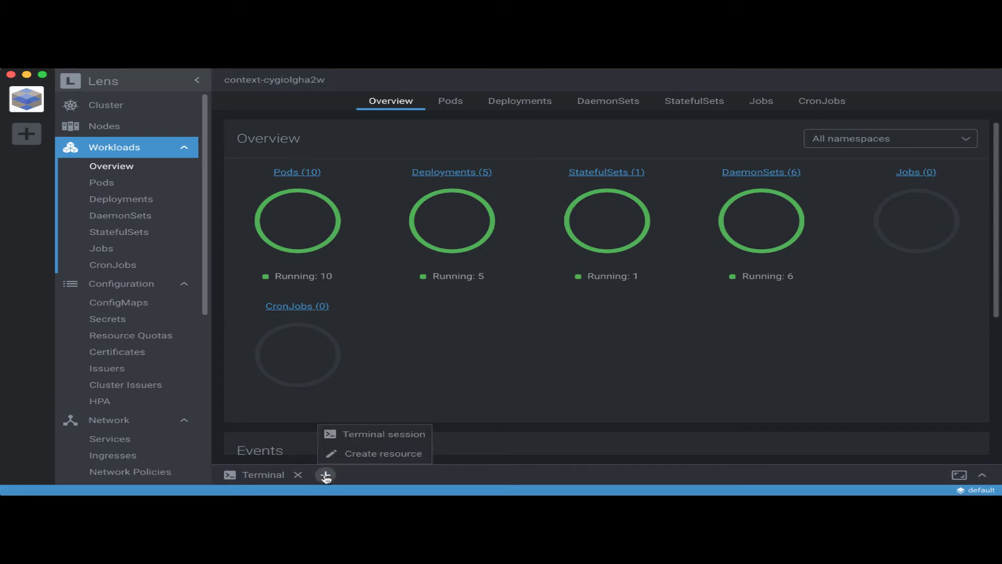
click(368, 454)
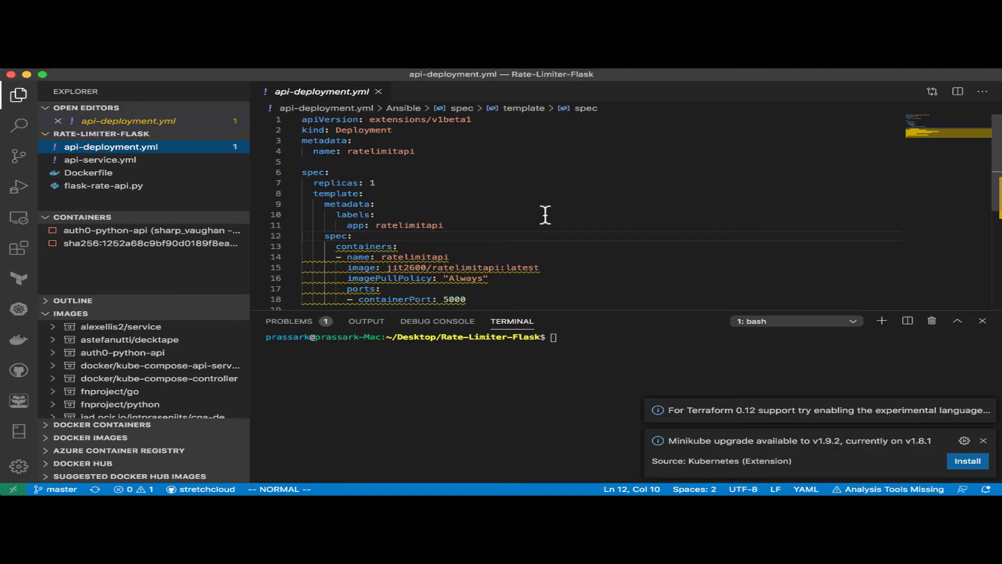
click(545, 215)
key(super+a)
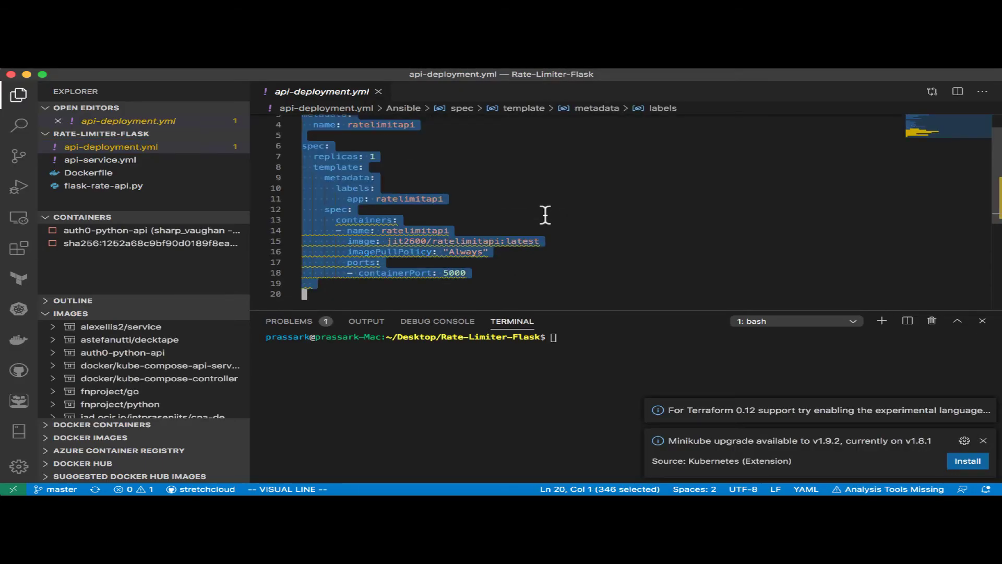
key(super+c)
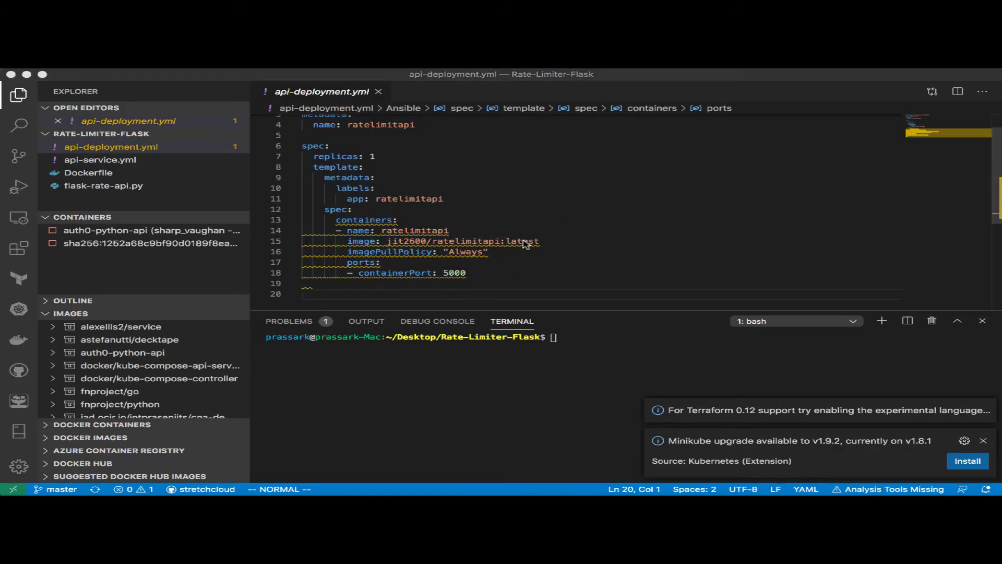
key(super+Tab)
key(super+Tab)
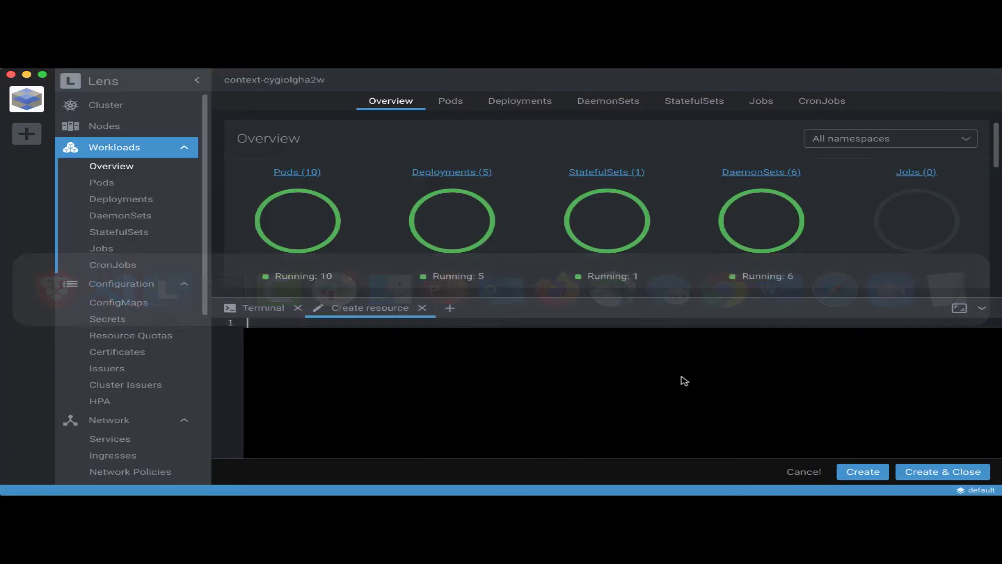
key(super+v)
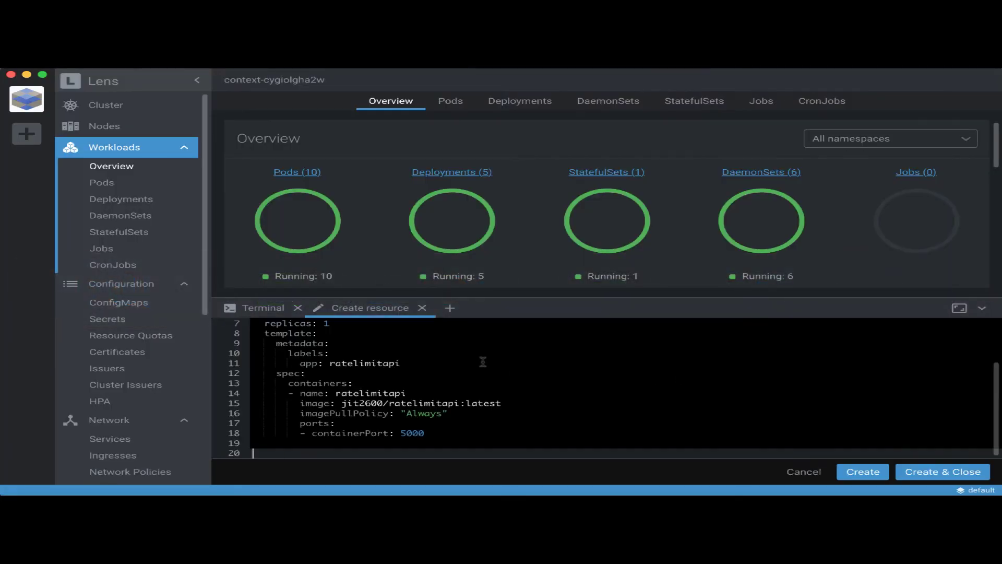
Step: Create the ratelimitapi deployment from the pasted manifest, close its editor, and start another Create resource editor
click(937, 472)
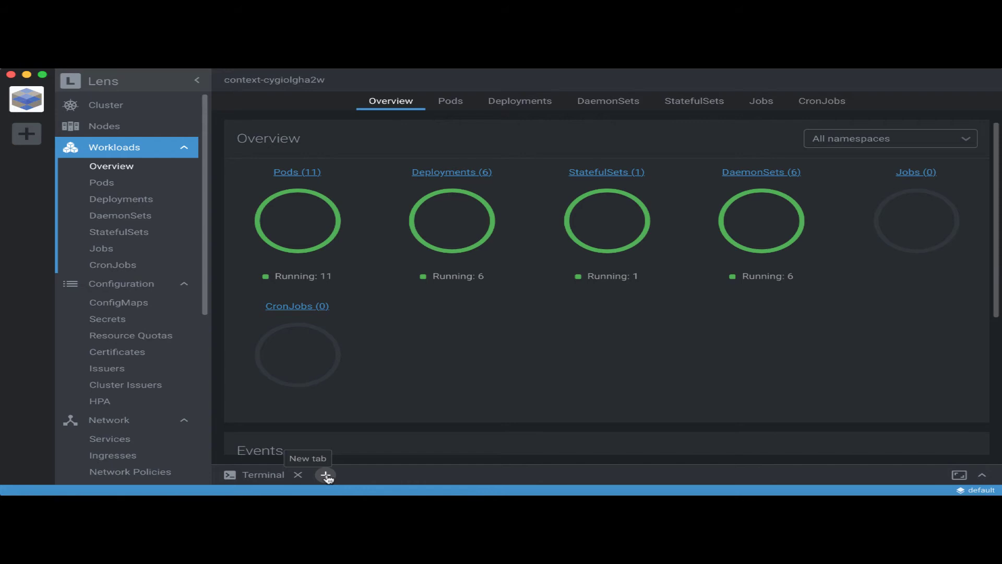
click(327, 476)
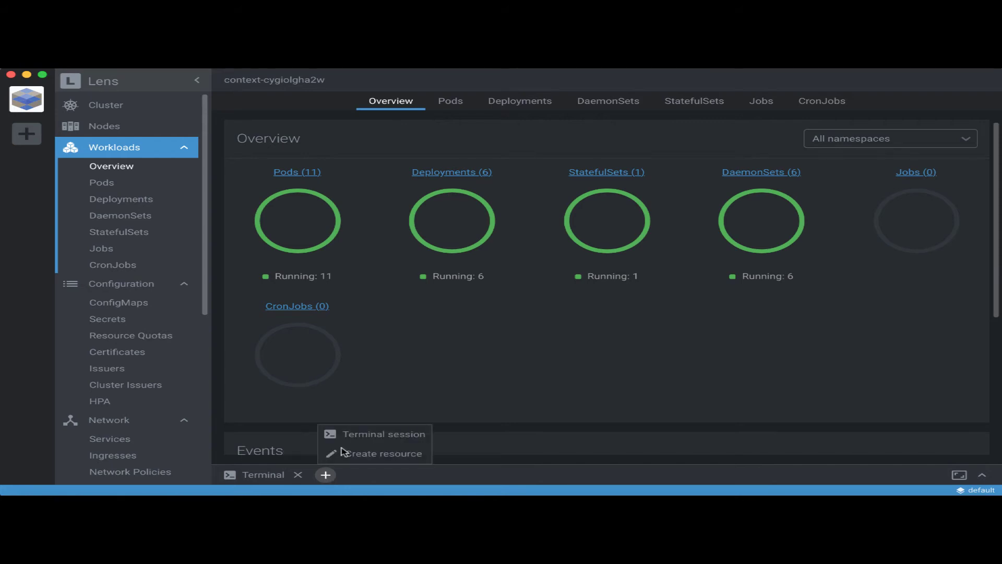
click(372, 452)
Step: Copy the full contents of api-service.yml from Visual Studio Code into the new Lens editor, create the ratelimitapi service and close the editor
key(super+Tab)
key(super+Tab)
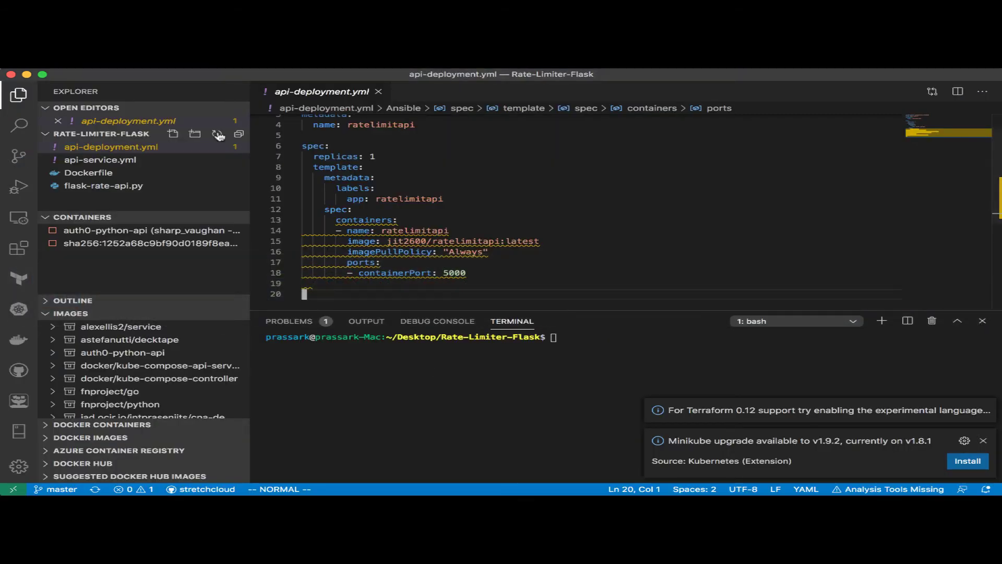
click(110, 160)
click(423, 194)
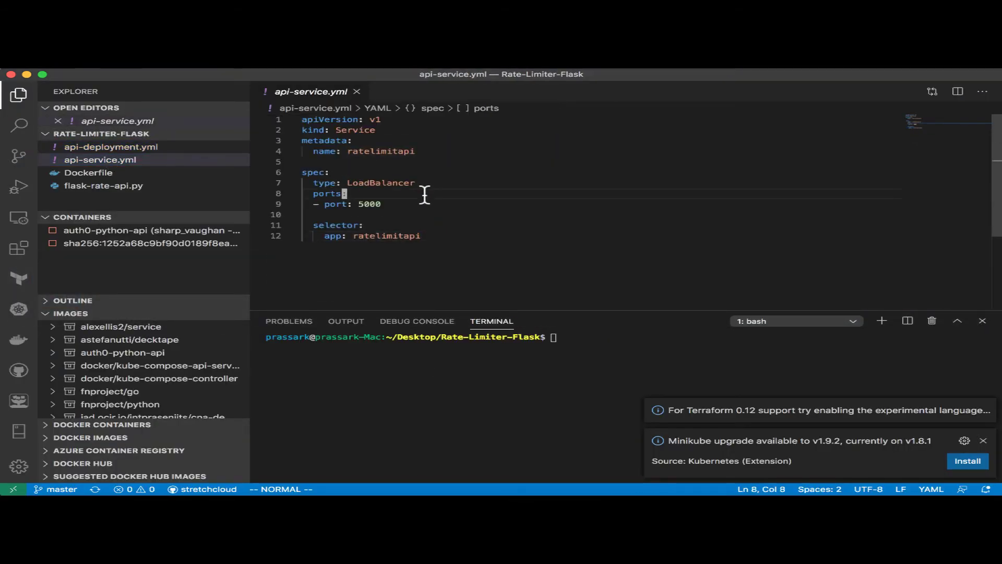
key(super+a)
key(super+c)
key(super+Tab)
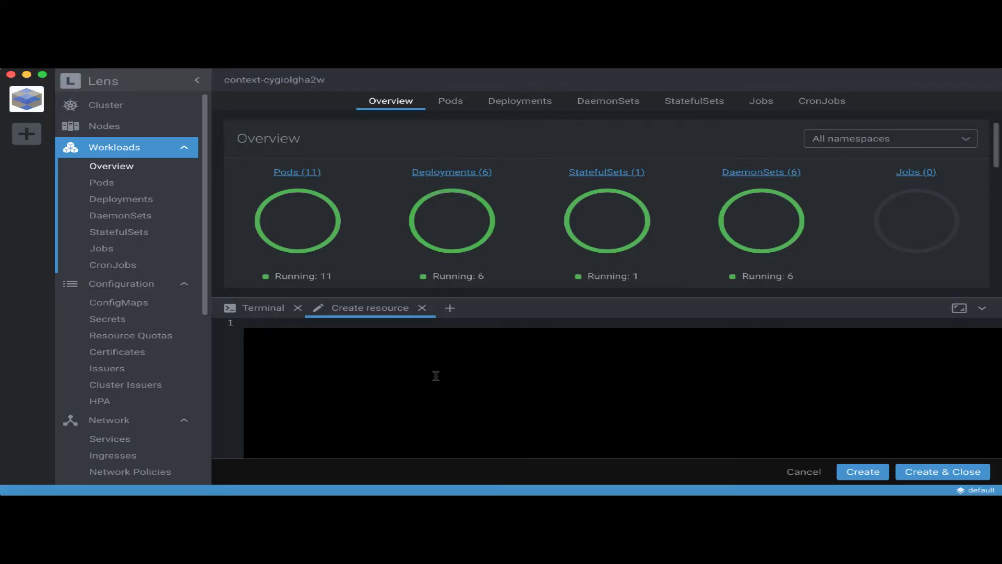
key(super+v)
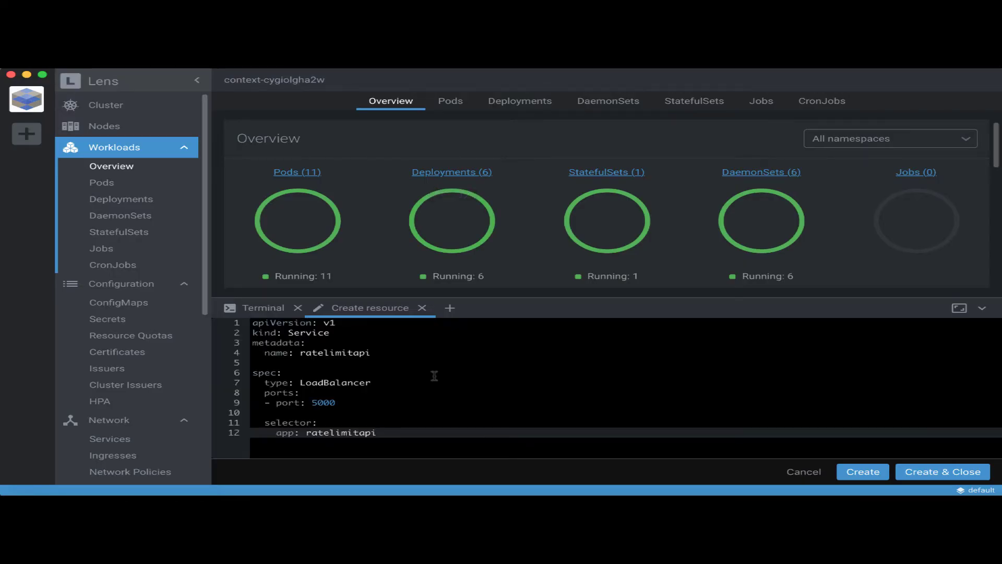
click(920, 472)
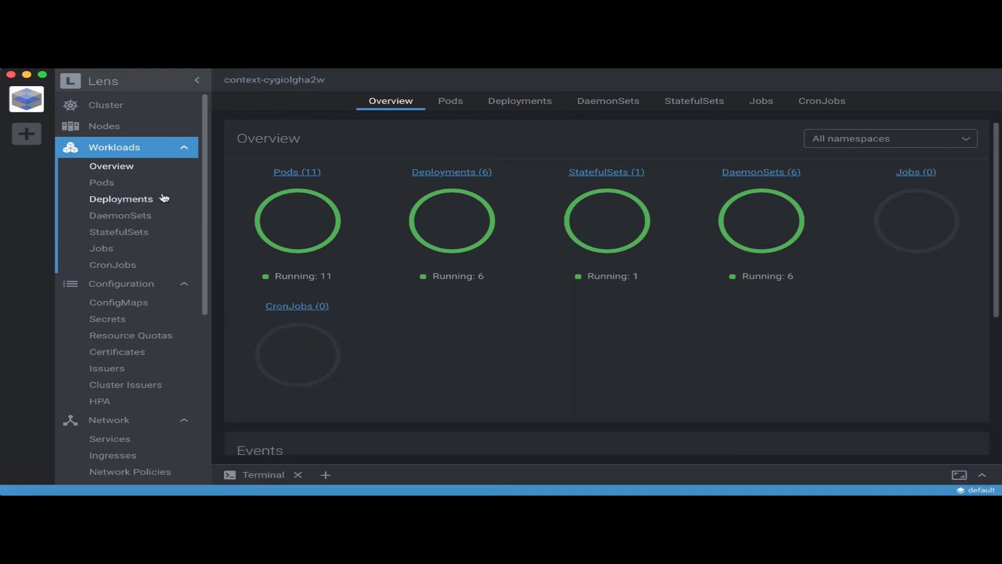
Step: Check the Deployments and Pods lists for ratelimitapi and open the ratelimitapi pod's details
click(131, 200)
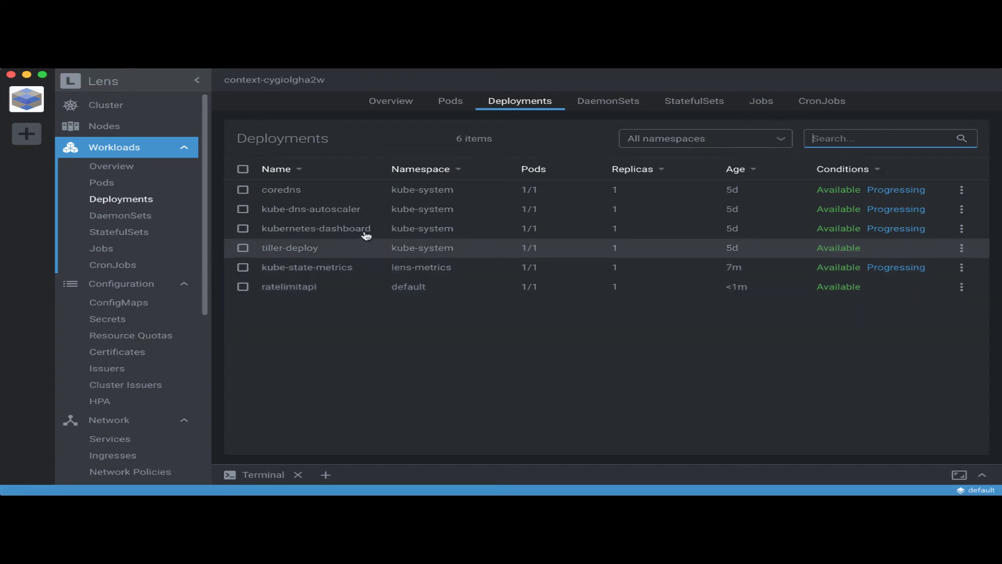
click(120, 184)
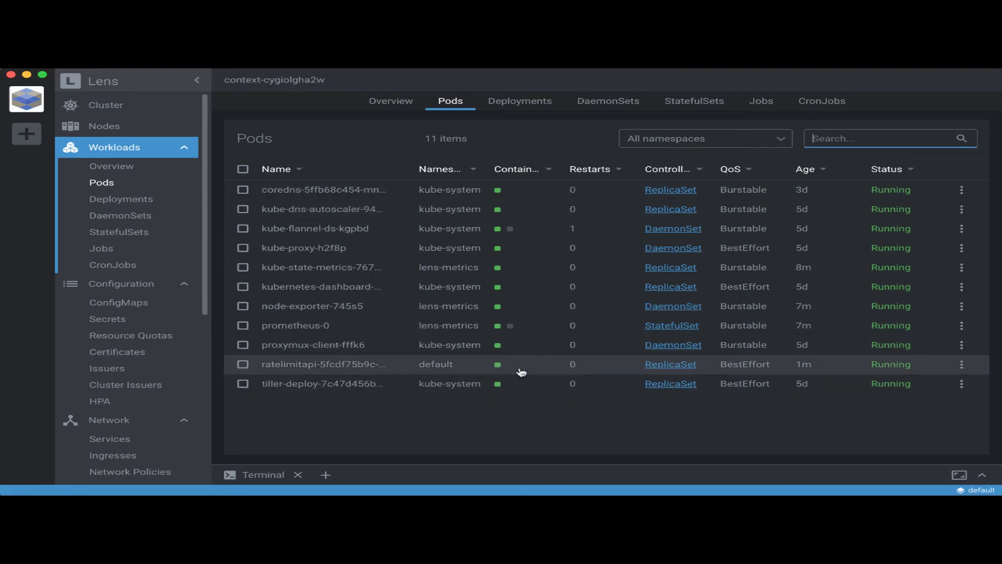
click(344, 364)
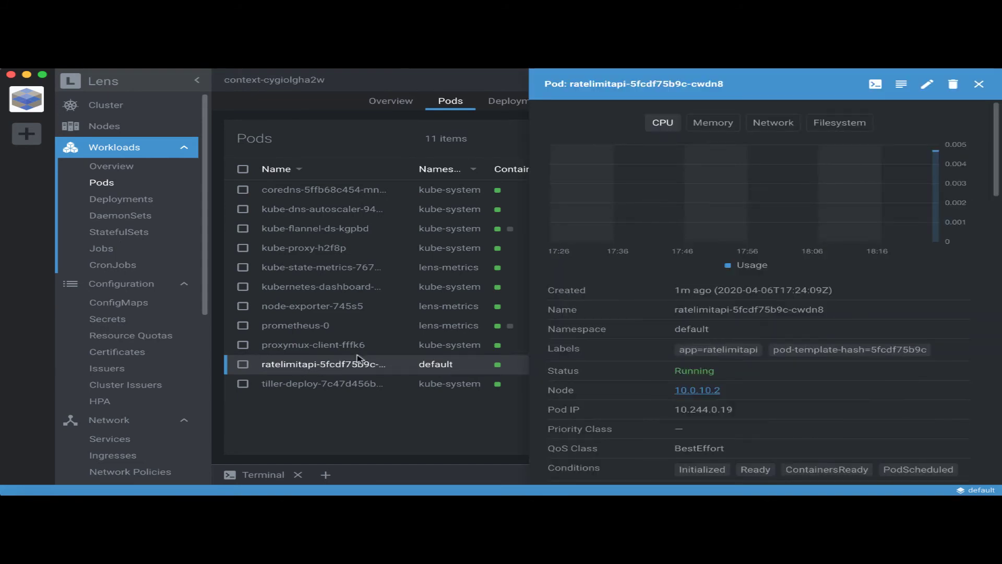
Step: Examine the ratelimitapi pod's properties, containers, volumes and events, and view its container logs before closing them
scroll(864, 296, down, 10)
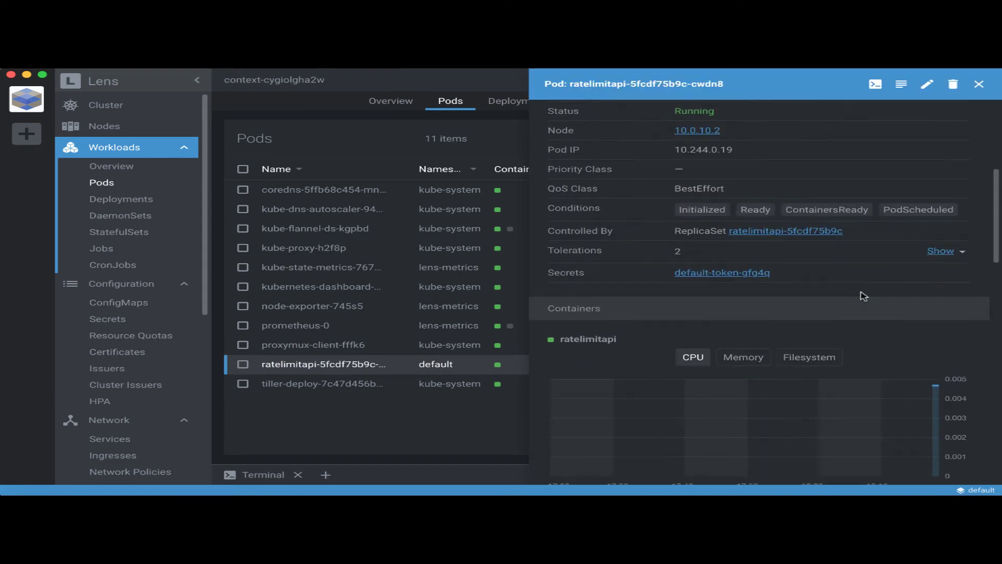
scroll(863, 296, down, 8)
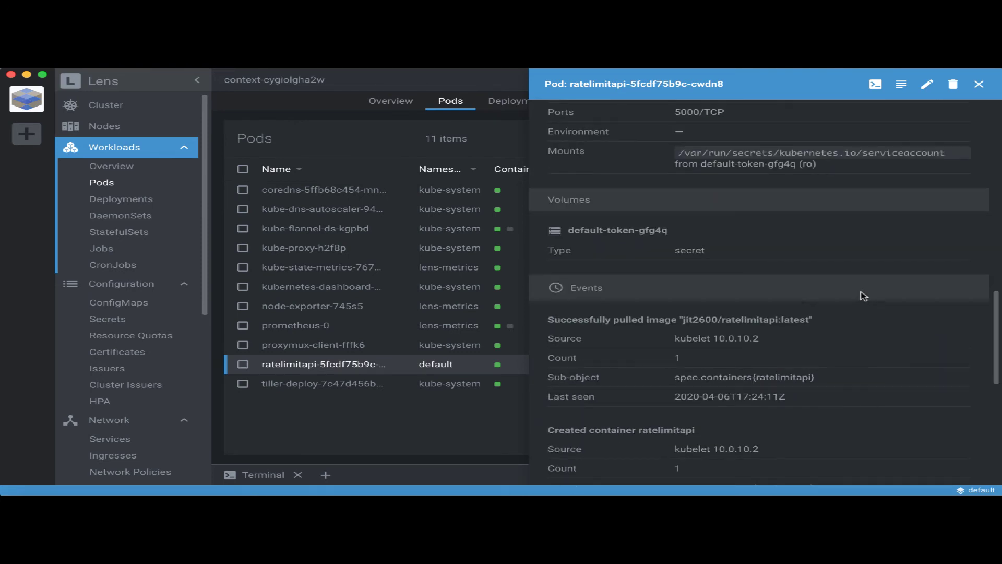
scroll(863, 296, down, 3)
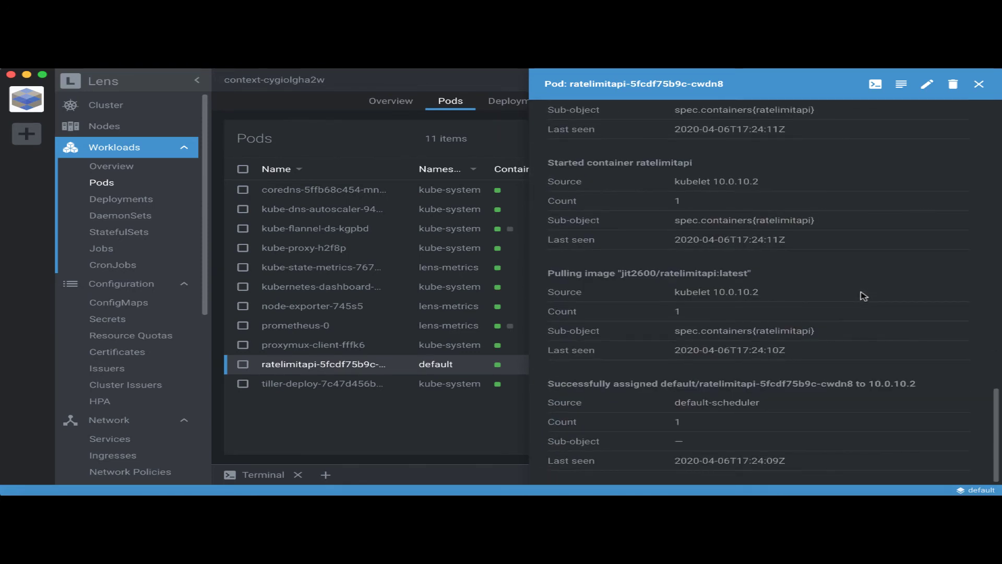
scroll(864, 295, up, 15)
scroll(864, 296, up, 3)
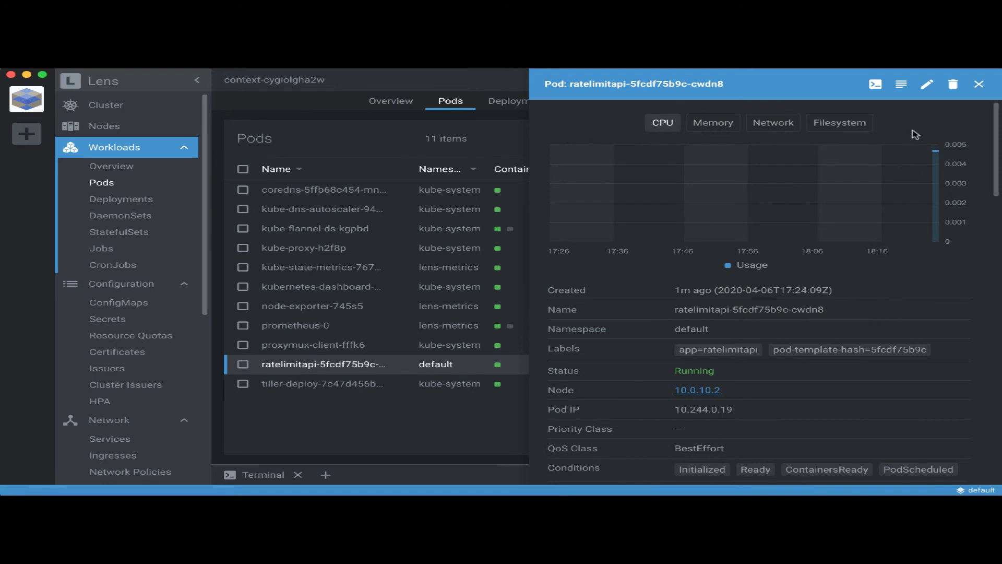
click(903, 85)
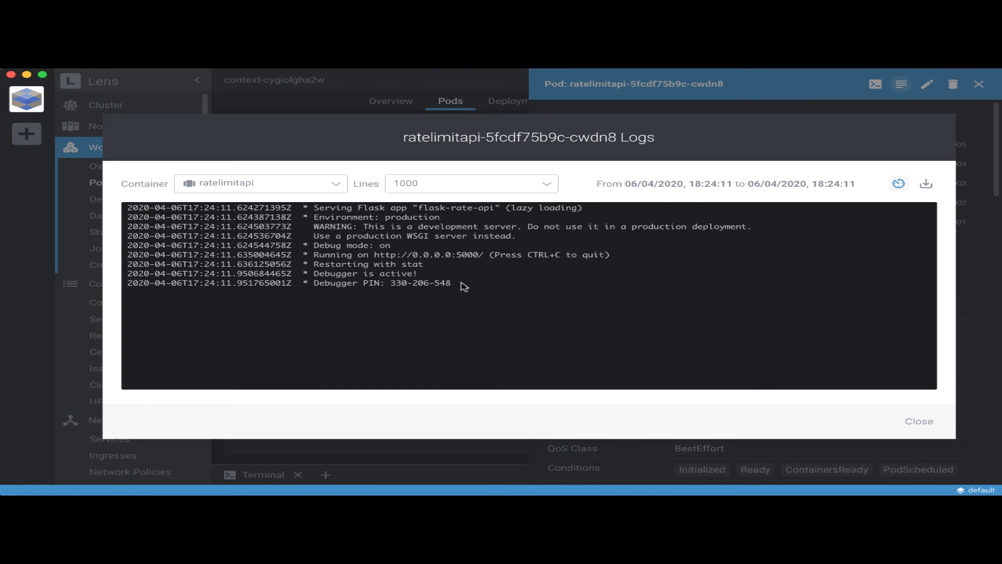
click(292, 104)
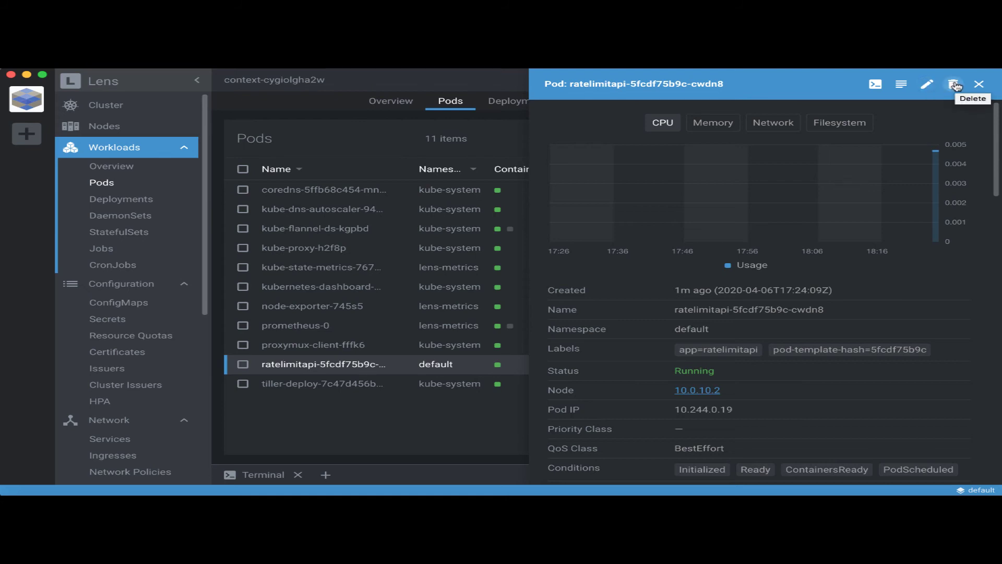
Step: Open a shell session inside the ratelimitapi pod and run whoami
click(876, 85)
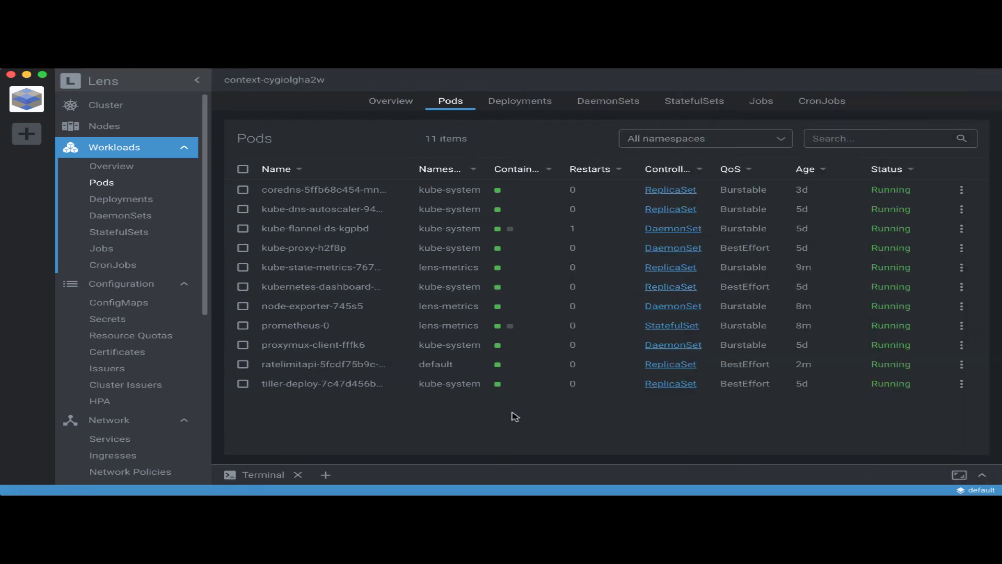
click(326, 474)
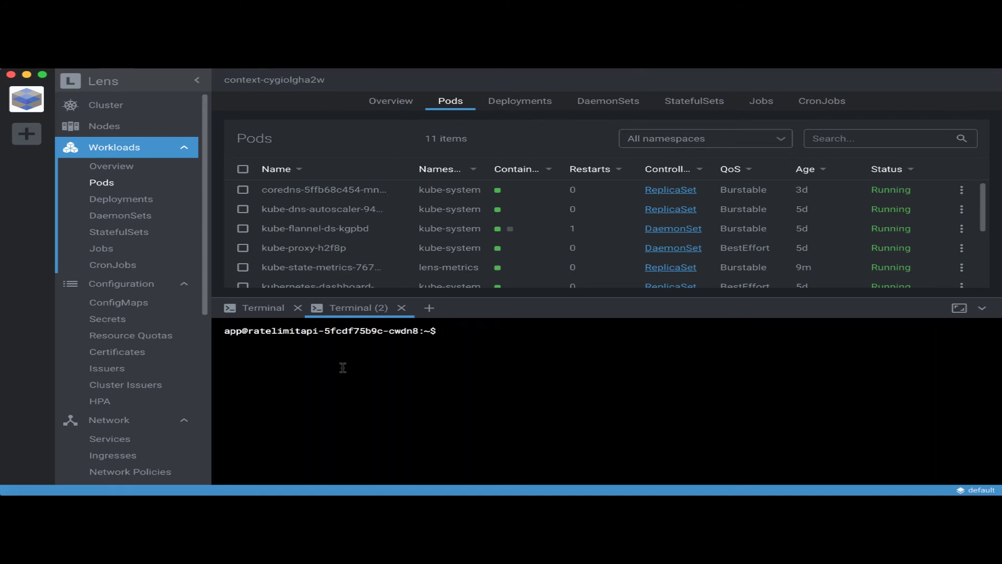
key(Return)
key(Return)
key(Return)
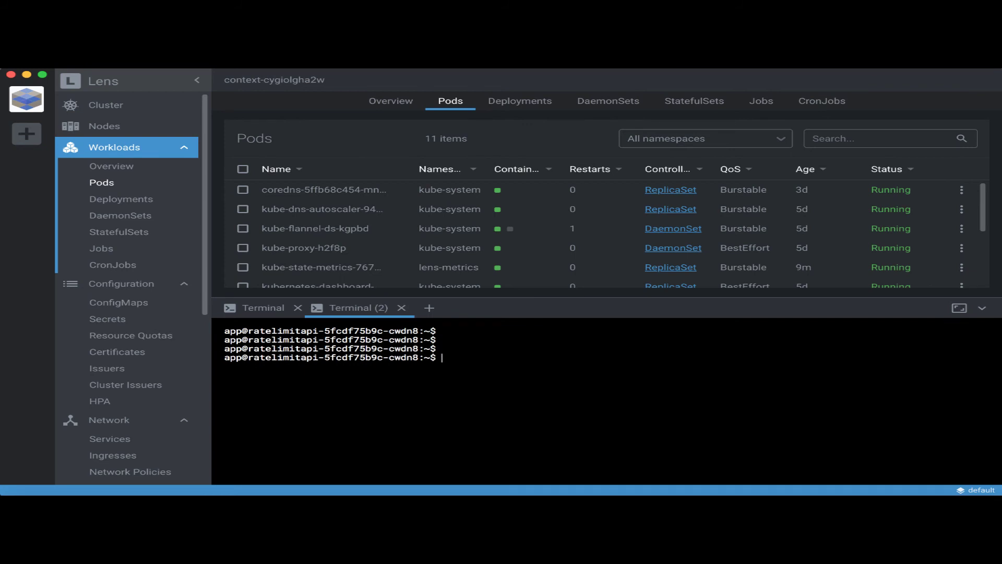
text(whoami)
key(Return)
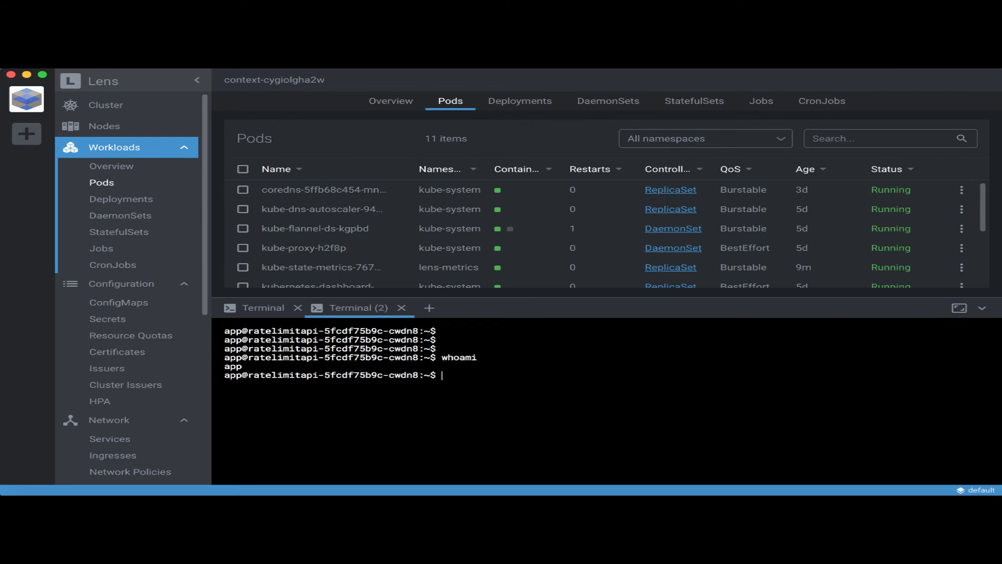
key(Return)
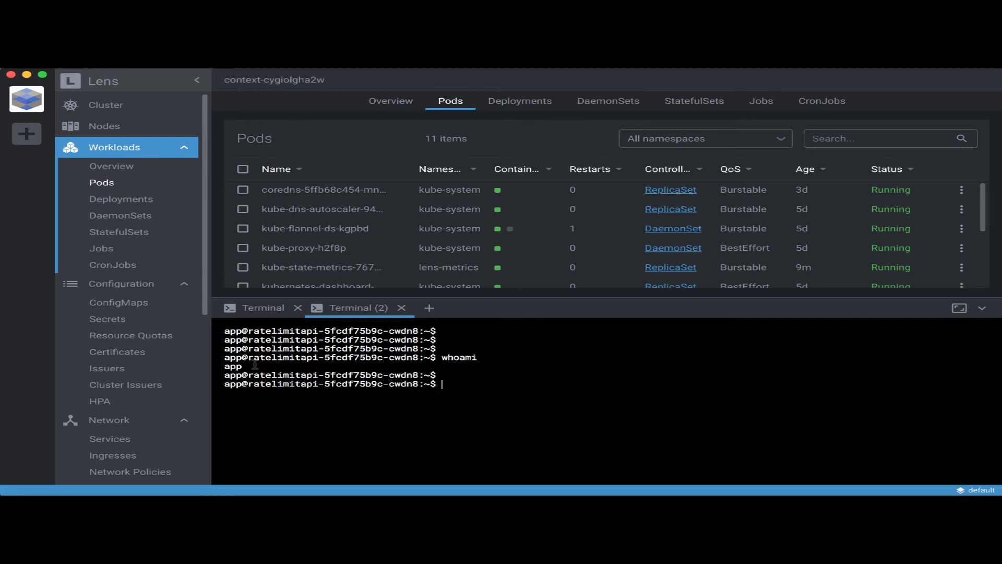
Step: Highlight the whoami output in the pod shell and close that shell session
drag(245, 367, 225, 367)
click(273, 365)
click(269, 366)
key(Return)
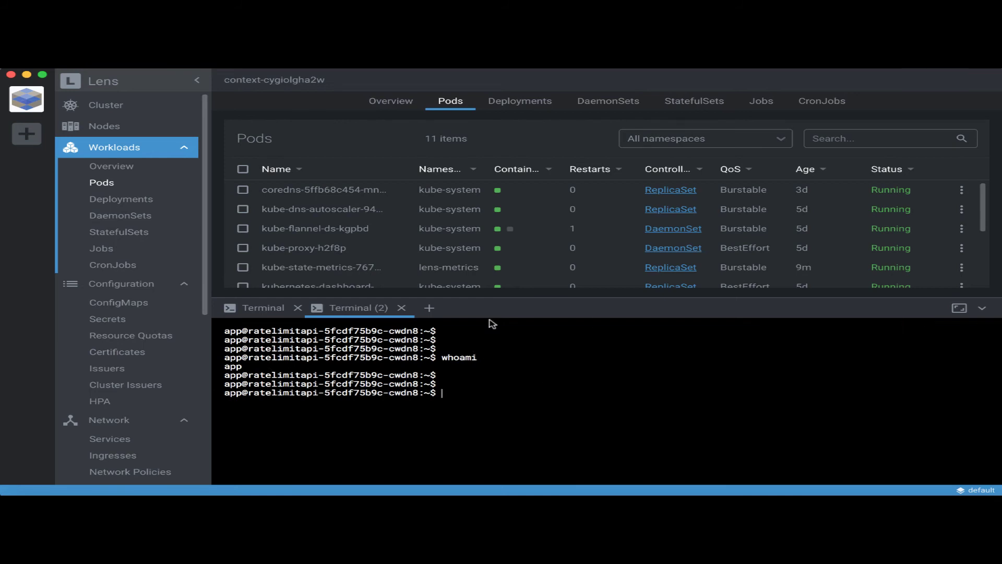
click(402, 308)
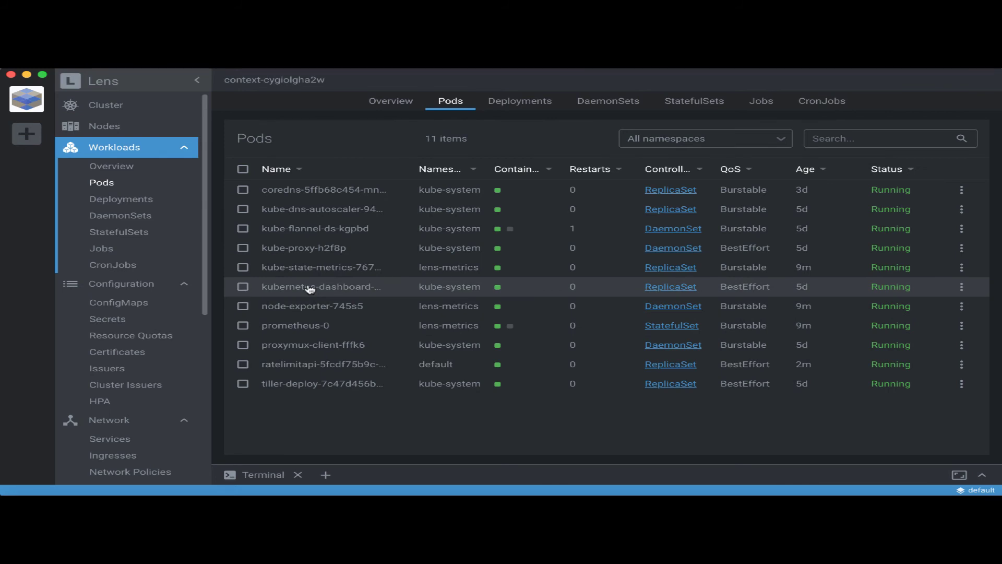
Step: Revisit the Workloads overview, open the ratelimitapi service's details from the Services list, and copy its external IP address
click(112, 167)
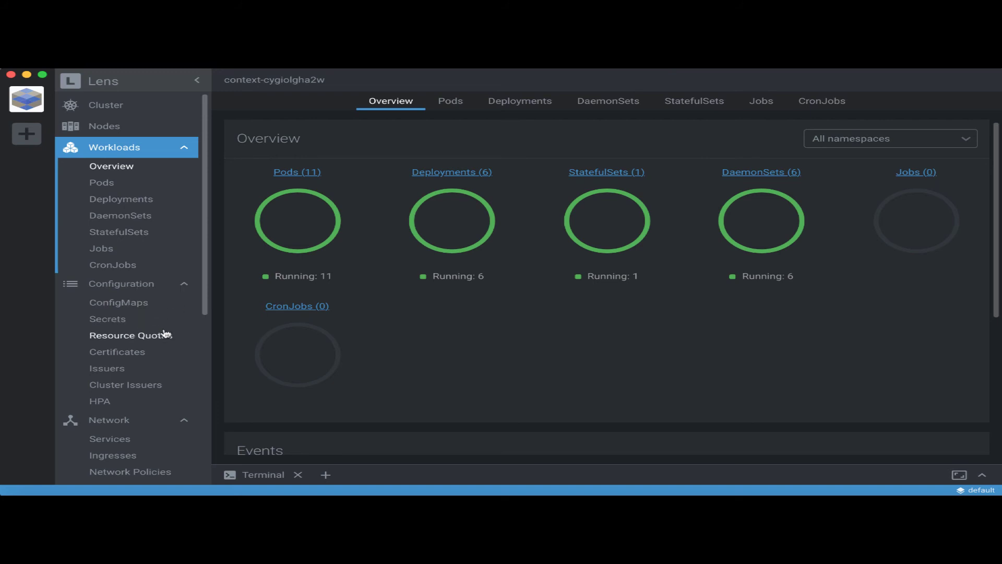
scroll(152, 380, down, 2)
click(113, 383)
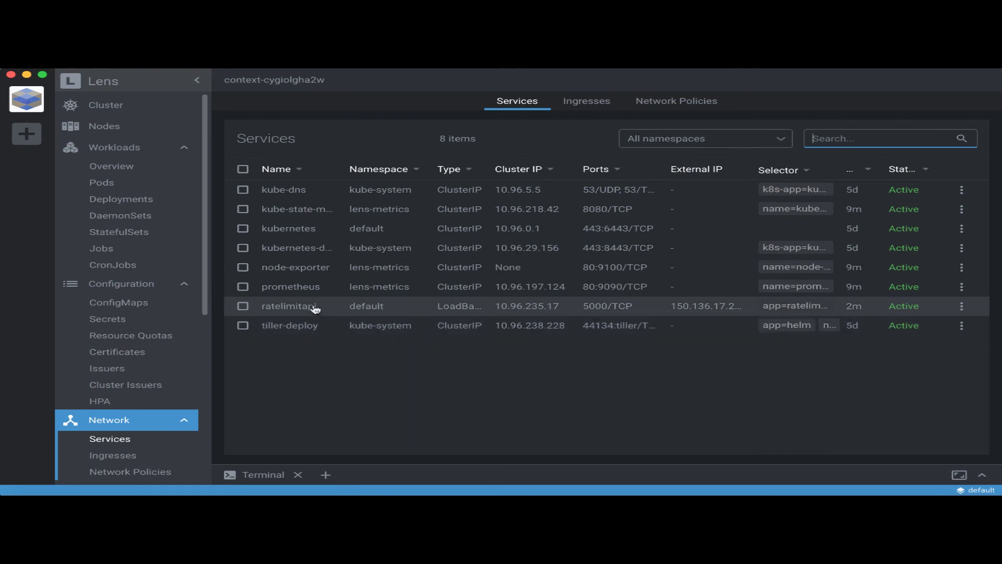
click(677, 309)
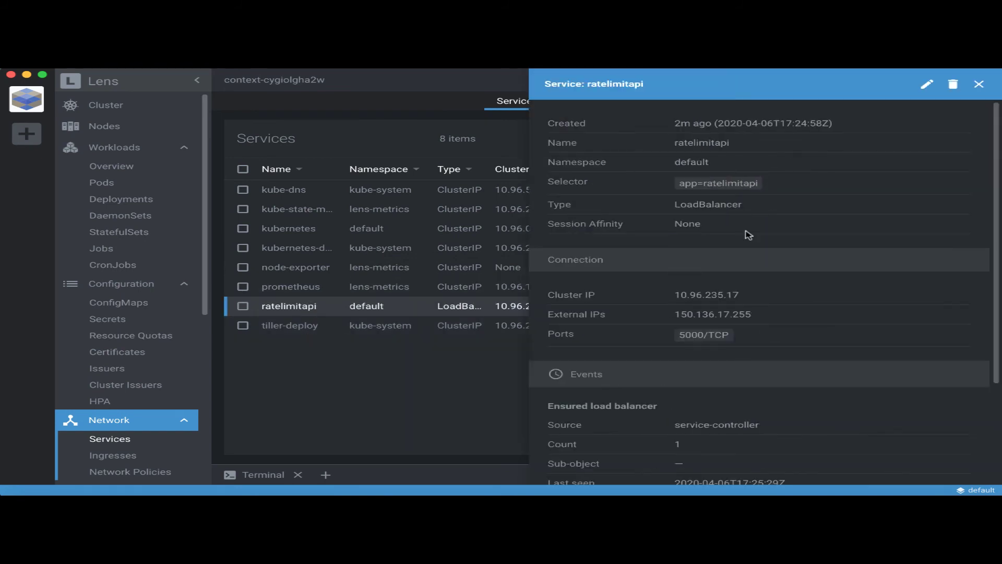
scroll(758, 249, down, 1)
scroll(757, 247, up, 1)
drag(761, 316, 673, 318)
key(super+c)
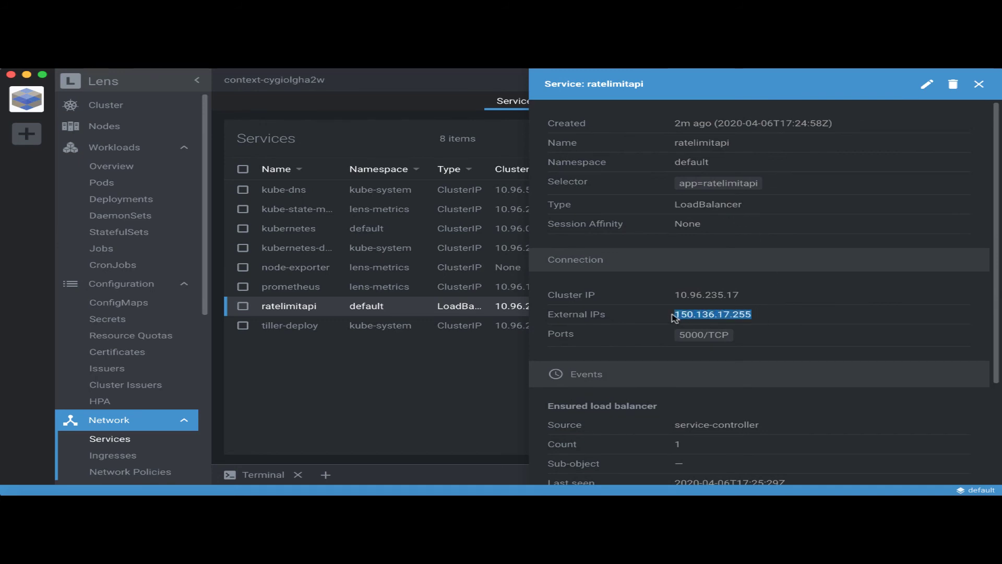
Step: Switch to the macOS Terminal and clear its screen
key(super+Tab)
key(super+Tab)
key(super+Tab)
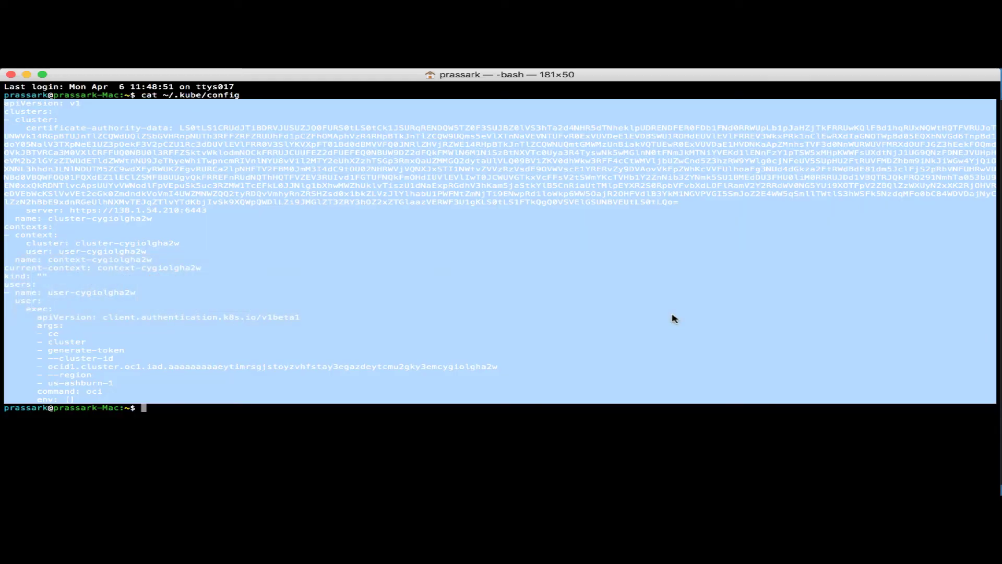
click(554, 310)
key(super+k)
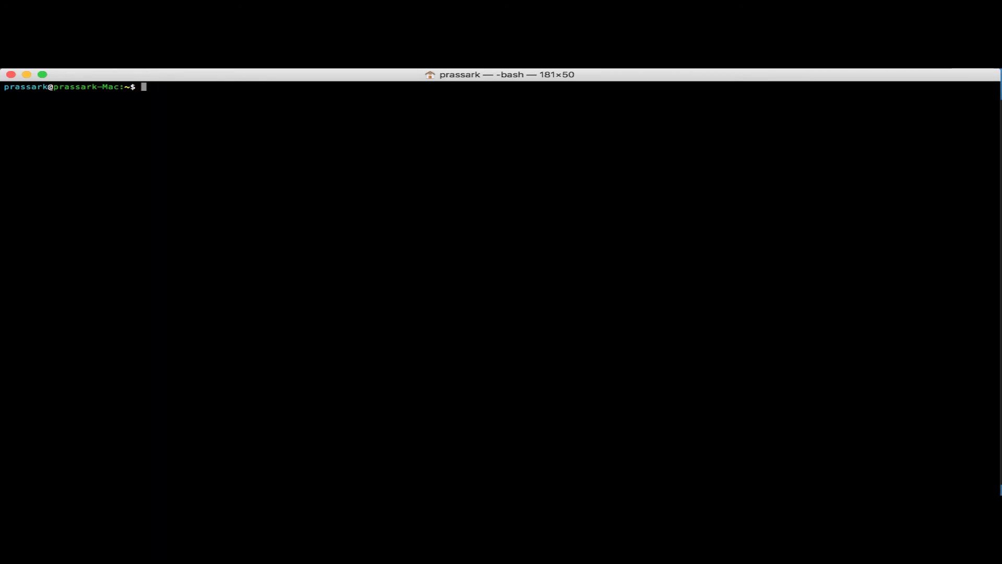
text(curl -s ")
key(super+v)
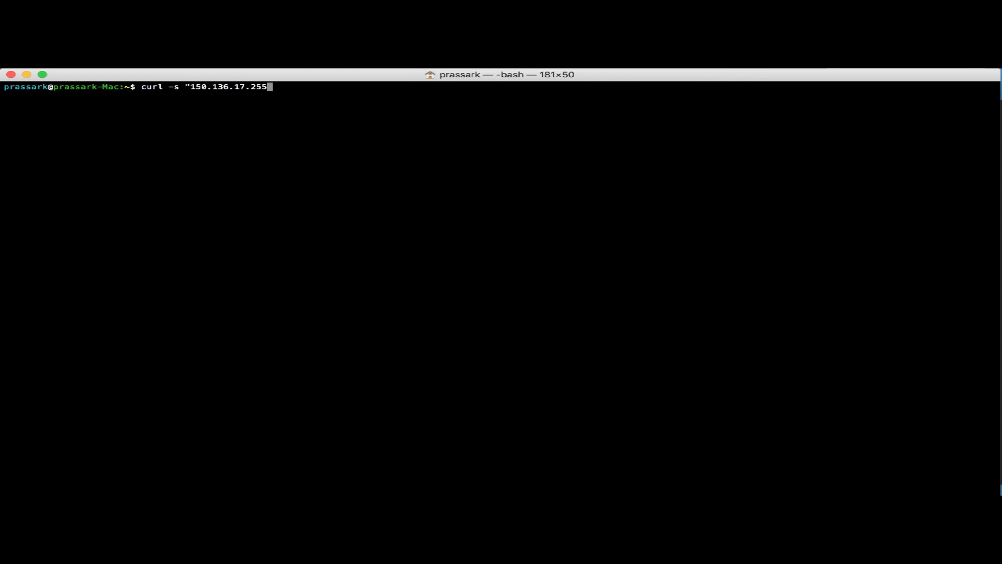
key(Left)
key(Left)
key(Left)
key(Left)
key(Left)
key(Left)
key(Left)
key(Left)
key(Left)
key(Left)
key(Left)
key(Left)
key(Left)
text(http://)
key(Right)
key(Right)
key(Right)
key(Right)
key(Right)
key(Right)
key(Right)
key(Right)
key(Right)
key(Right)
key(Right)
key(Right)
key(Right)
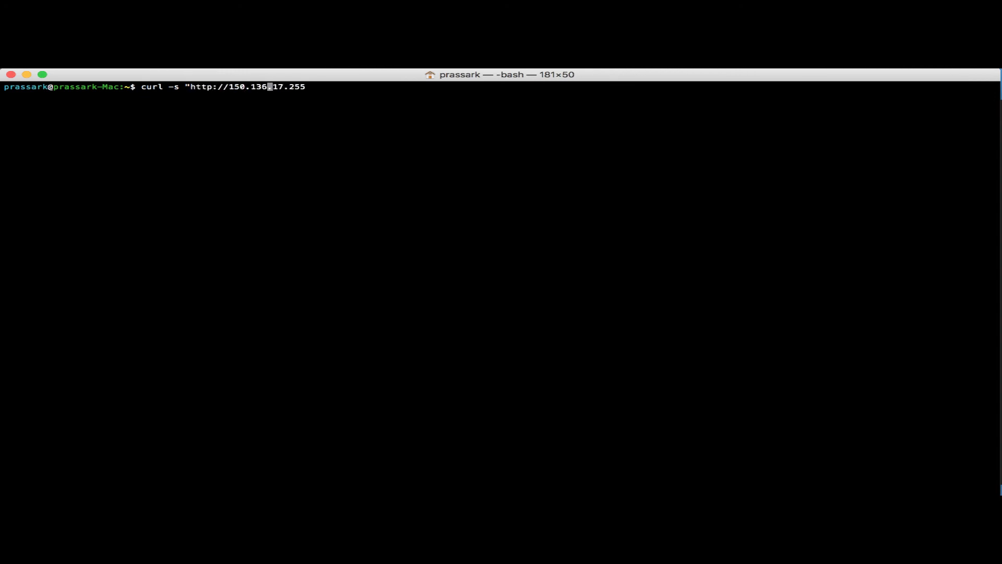
text(:50)
text(00/pig)
text(ng")
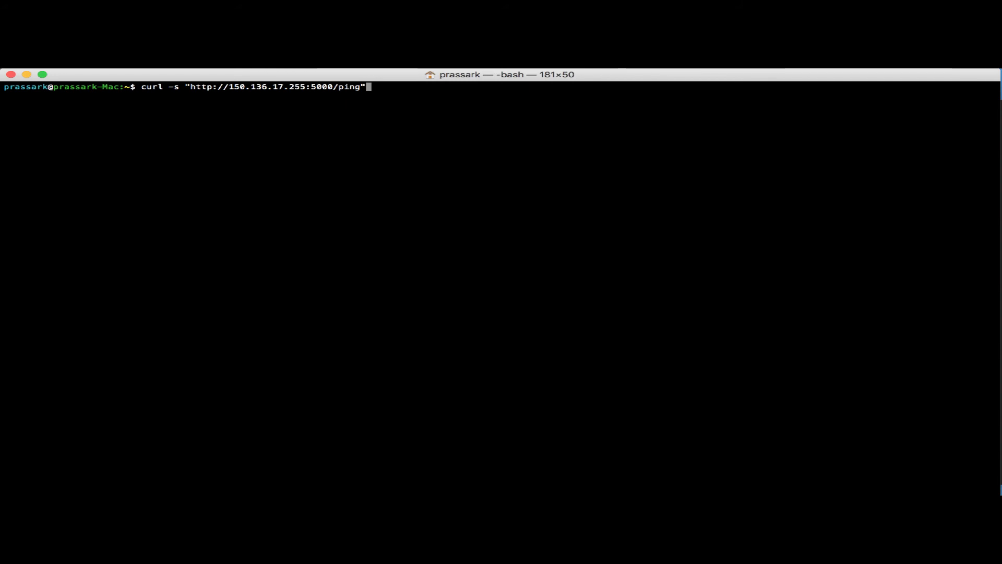
key(Return)
key(Return)
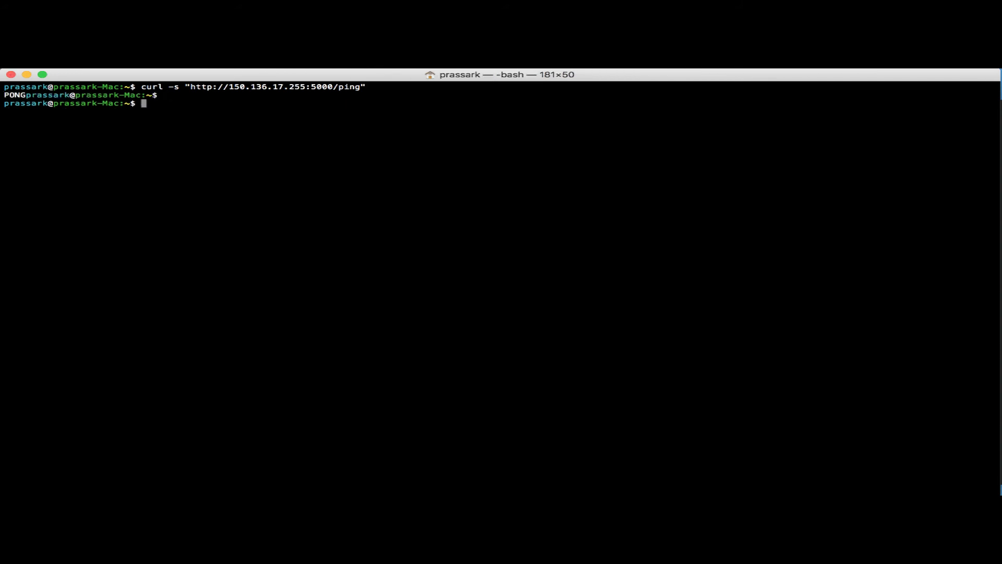
Step: Return to Lens and close the ratelimitapi service's details
key(super+Tab)
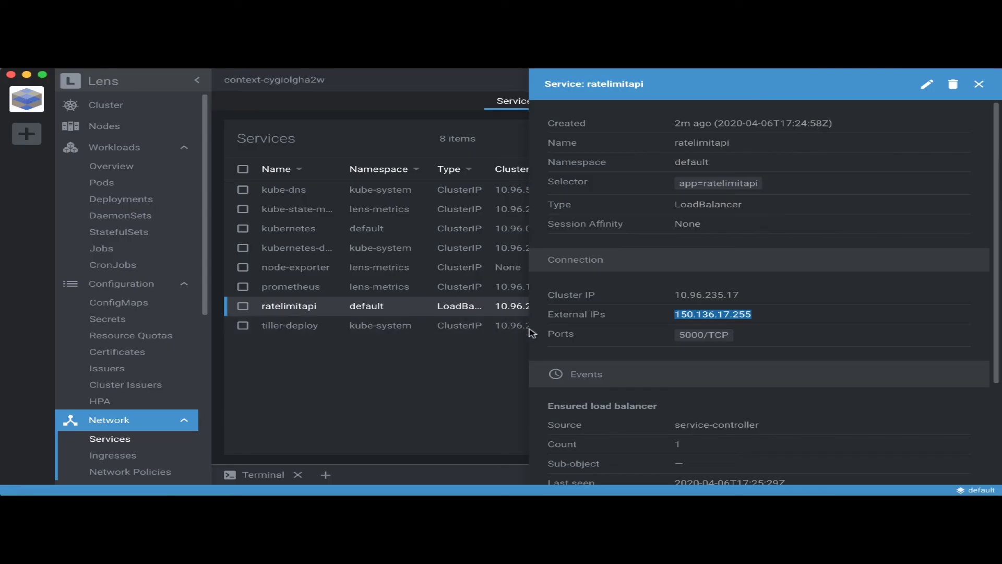
click(979, 84)
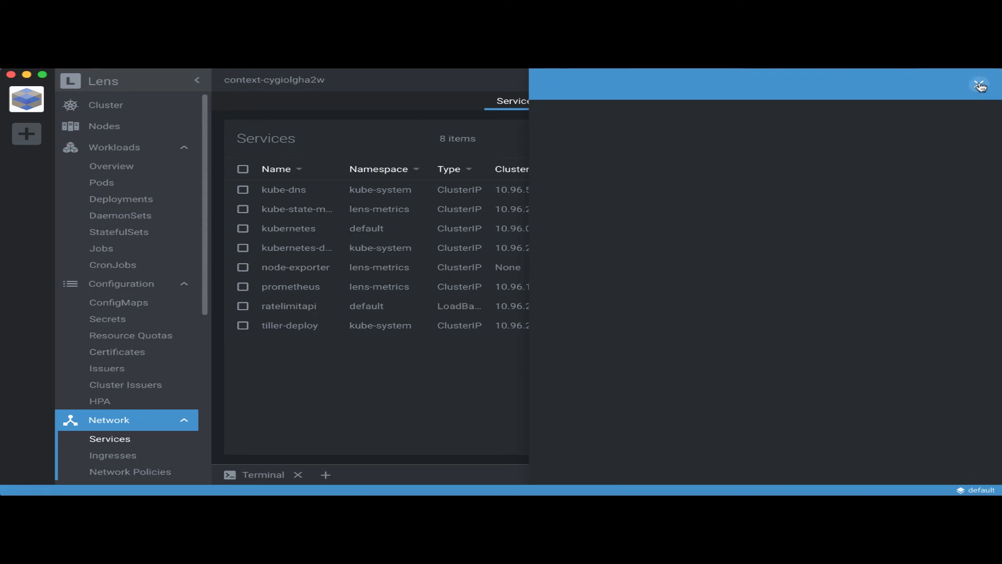
Step: Open the ratelimitapi pod's logs from the Pods list and highlight the status code and /ping path of the logged request
click(119, 187)
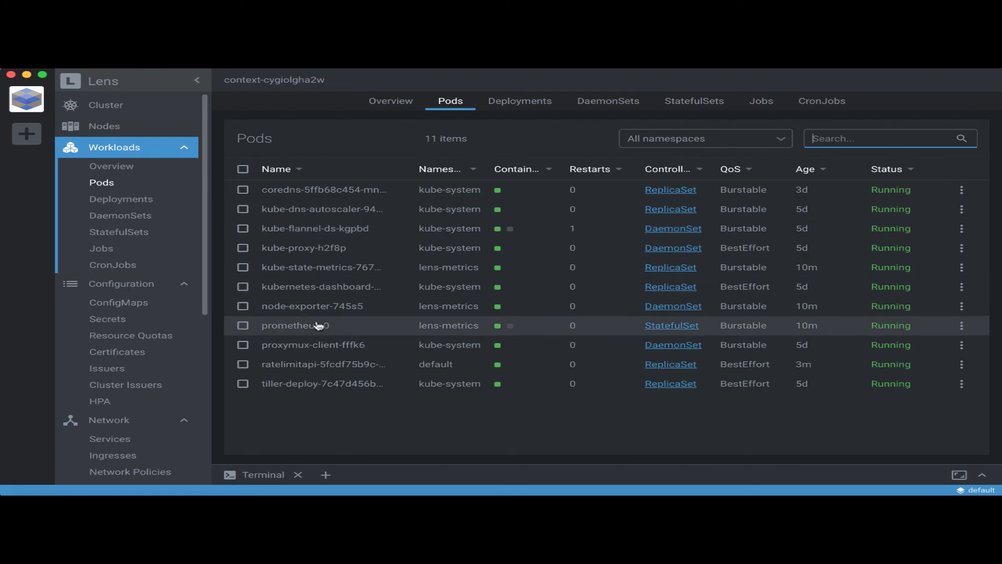
click(320, 368)
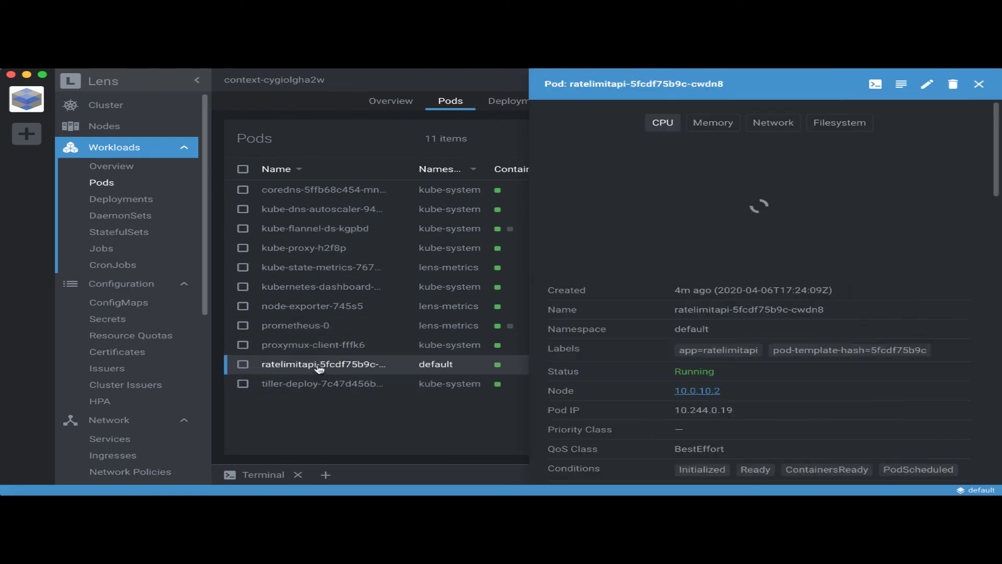
click(900, 86)
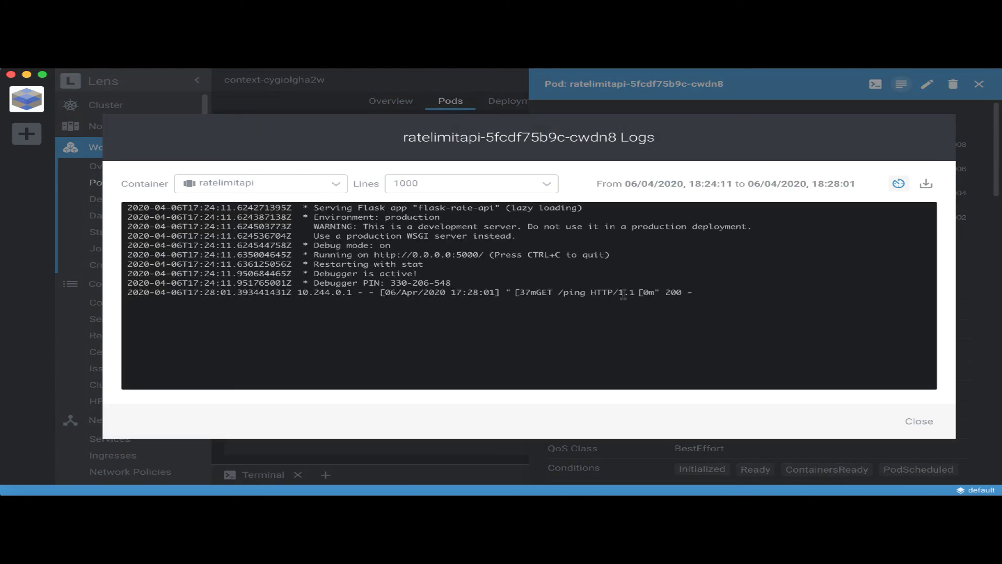
drag(663, 292, 681, 291)
drag(558, 292, 585, 291)
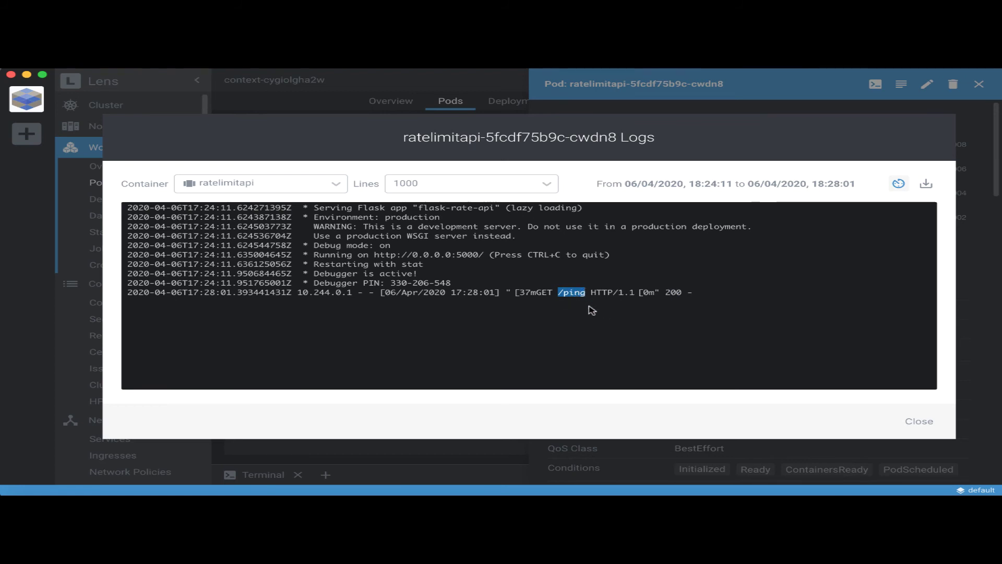
key(super+Tab)
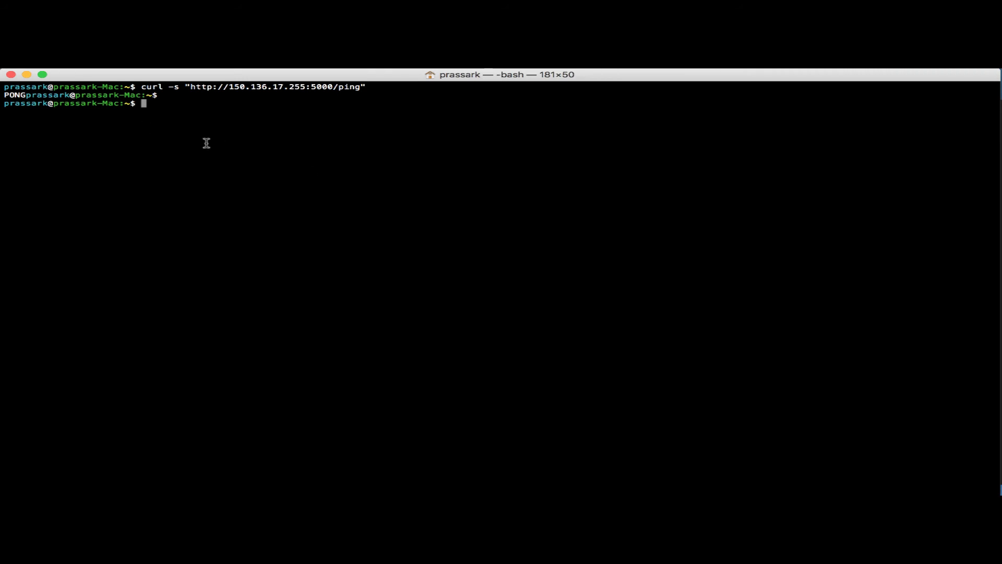
key(Return)
key(Return)
key(Up)
key(BackSpace)
key(BackSpace)
key(BackSpace)
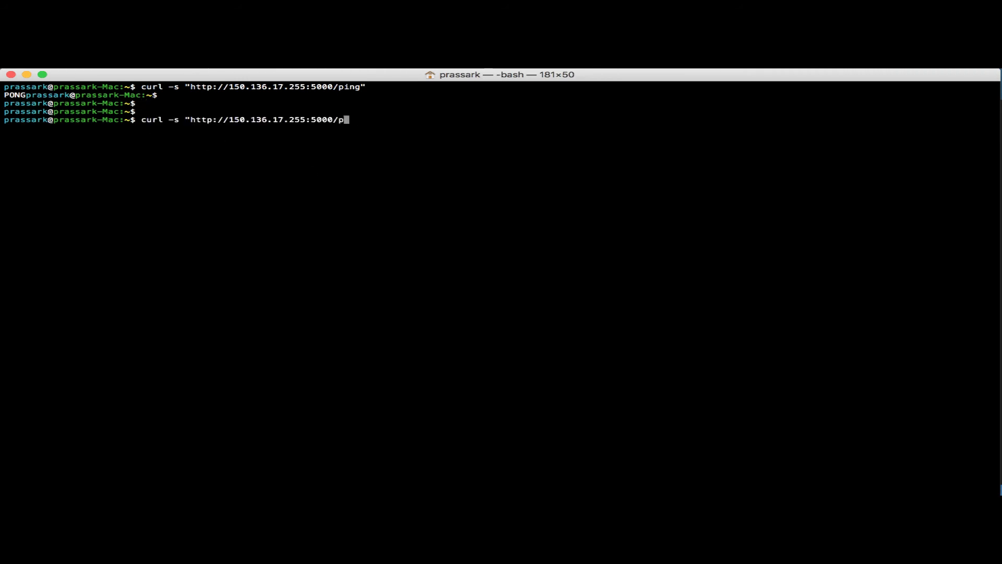
text(slow)
key(Return)
Step: Check the ratelimitapi pod's logs in Lens, and switch back to the Terminal to repeat the /slow request
key(super+Tab)
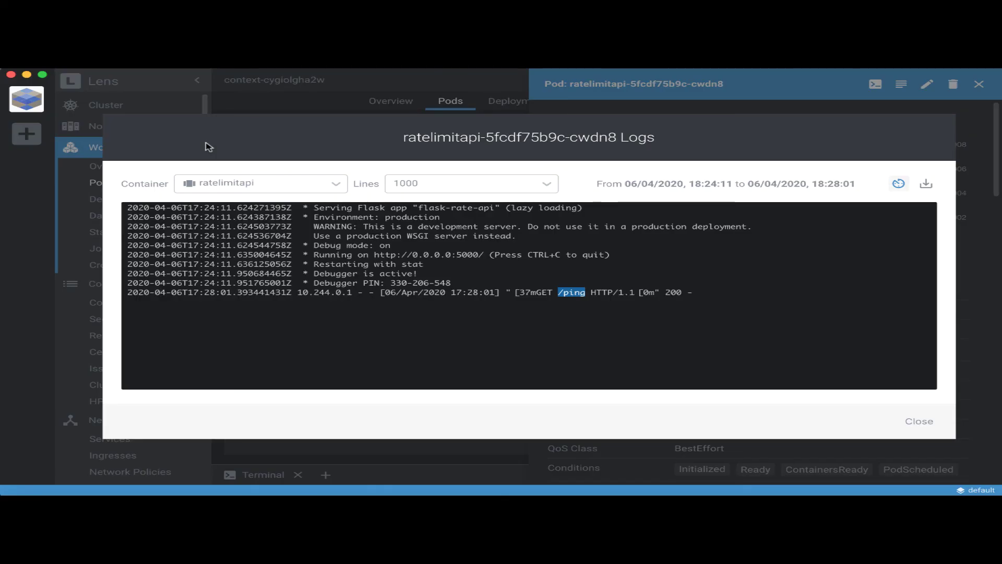
click(816, 261)
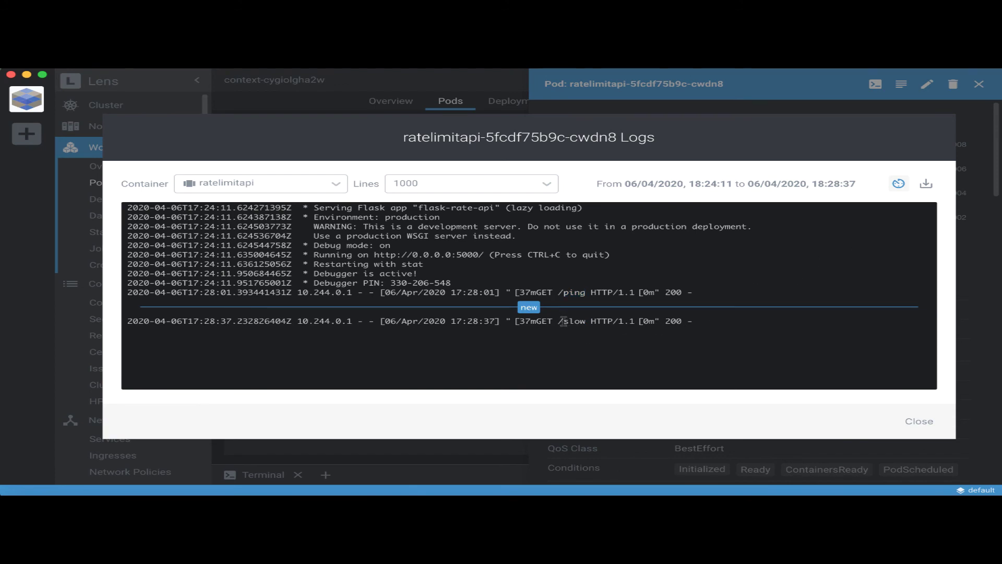
key(super+Tab)
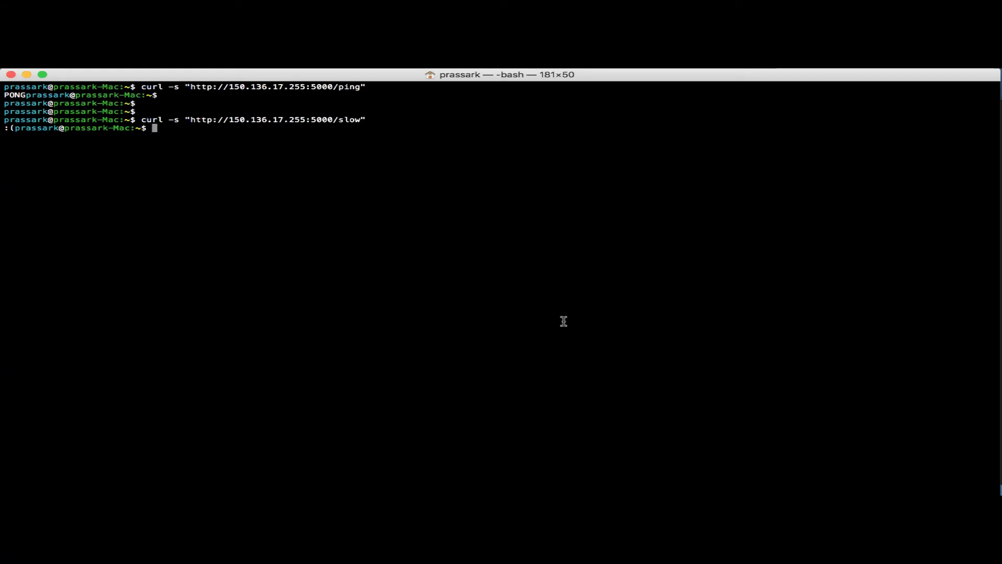
key(Up)
key(Return)
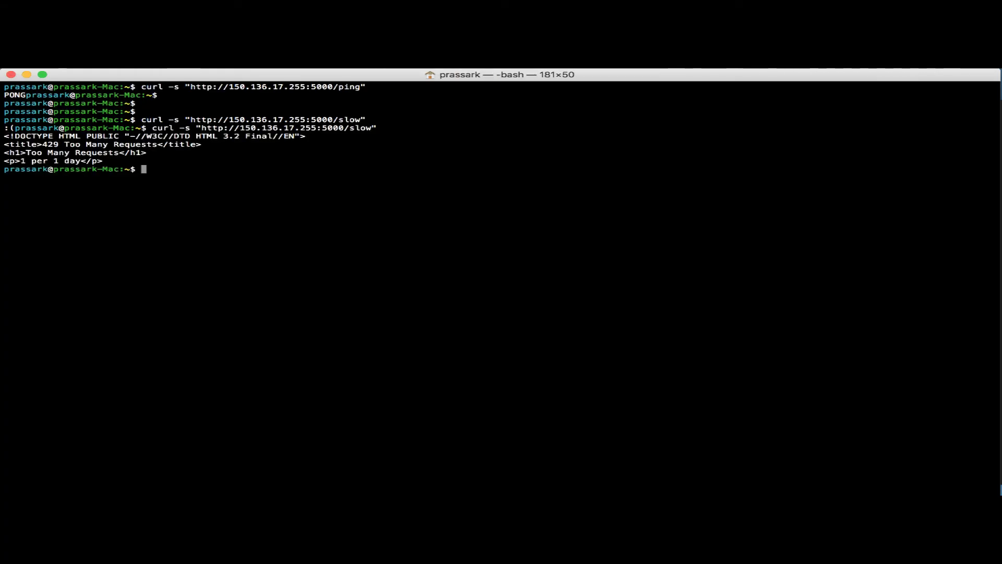
Step: Return to the pod's logs in Lens and highlight the status code of the latest /slow request
key(super+Tab)
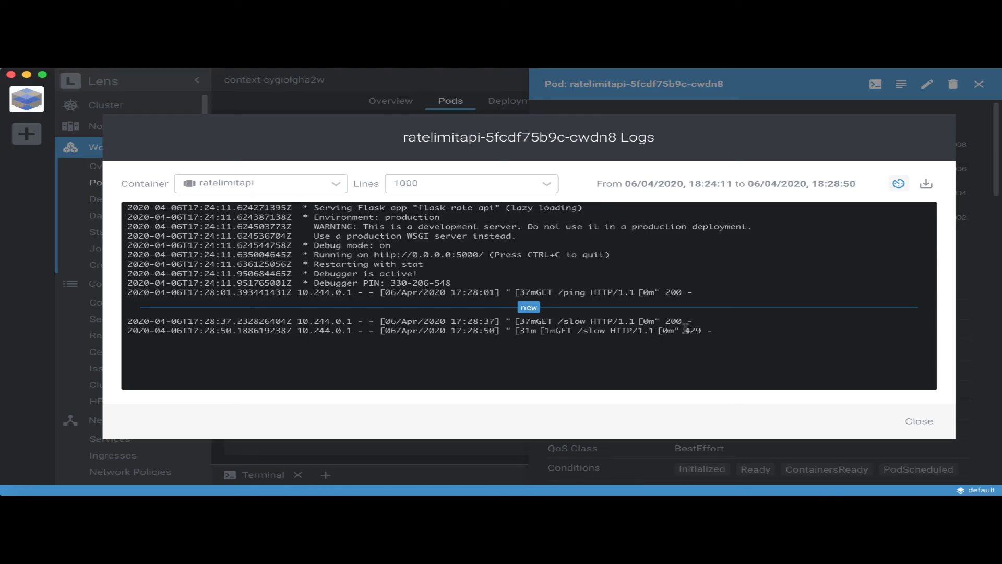
drag(686, 328, 700, 329)
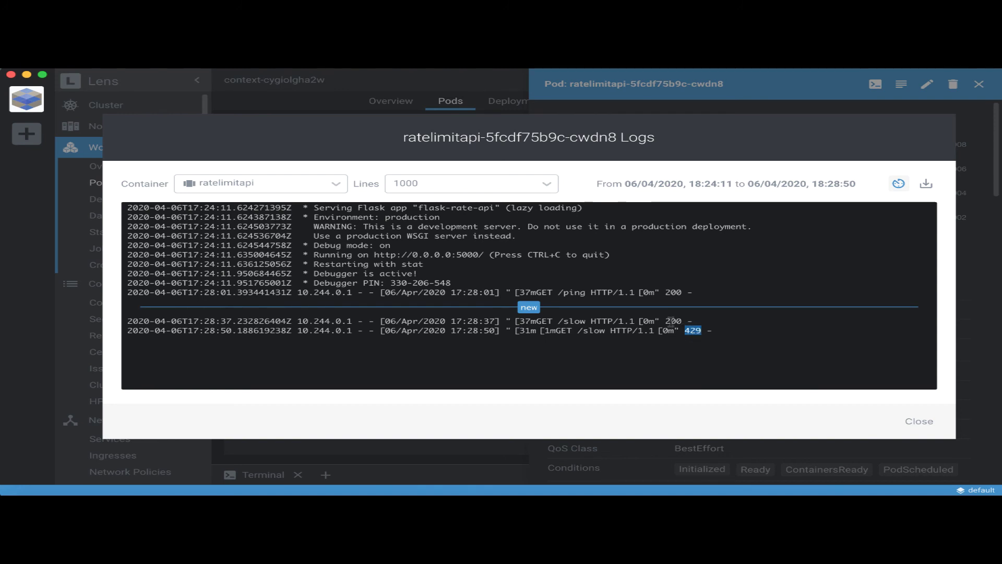
click(723, 352)
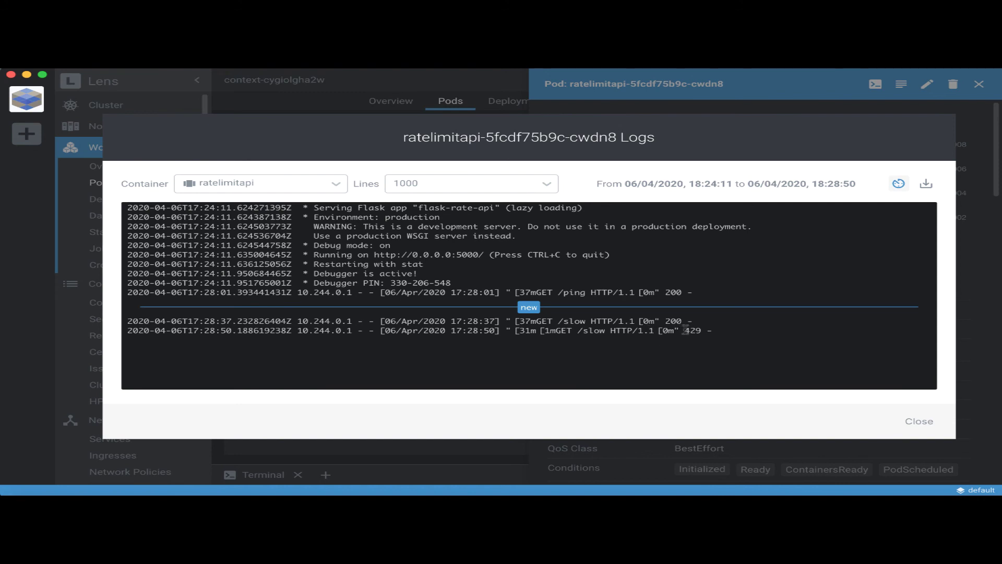
drag(685, 329, 701, 329)
click(720, 348)
key(super+Tab)
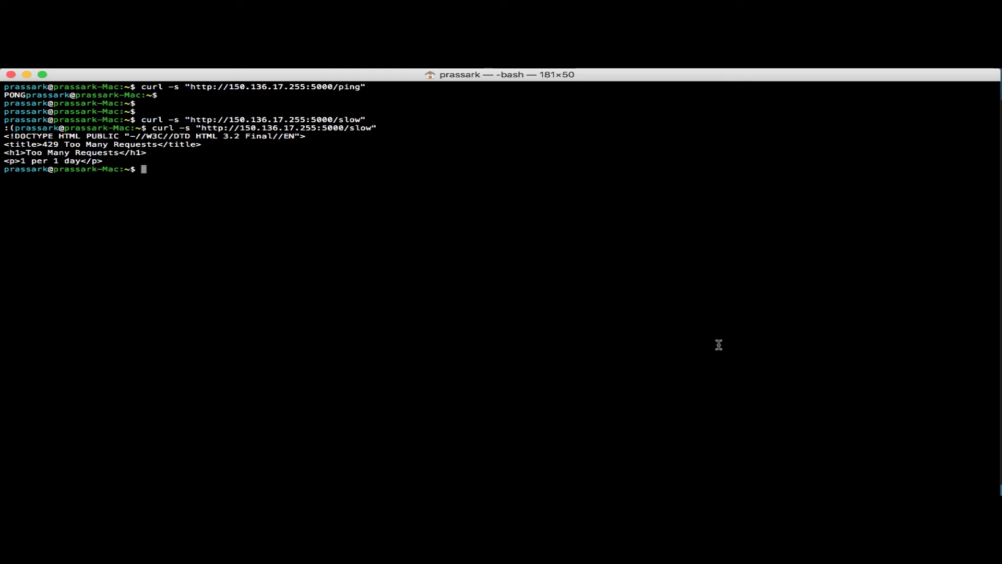
key(Up)
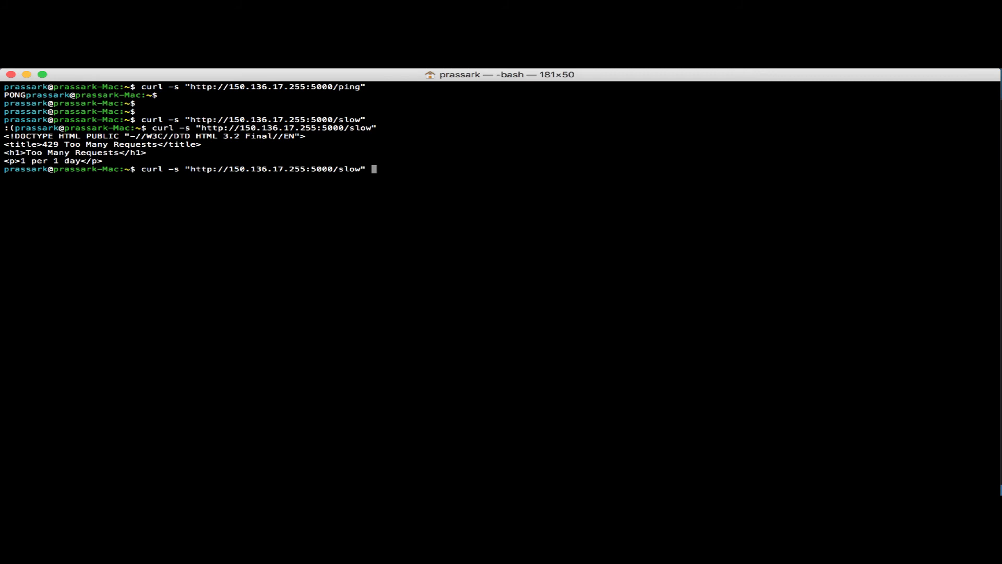
key(Left)
key(BackSpace)
key(BackSpace)
text(mediu)
key(Return)
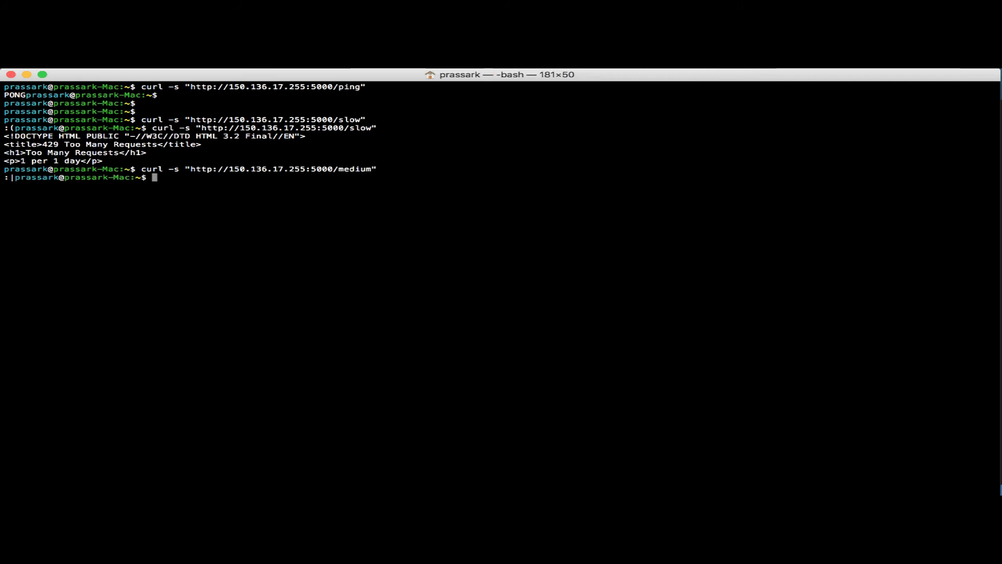
Step: Check the pod's logs in Lens, and switch back to the Terminal to repeat the /medium request four times in quick succession
key(super+Tab)
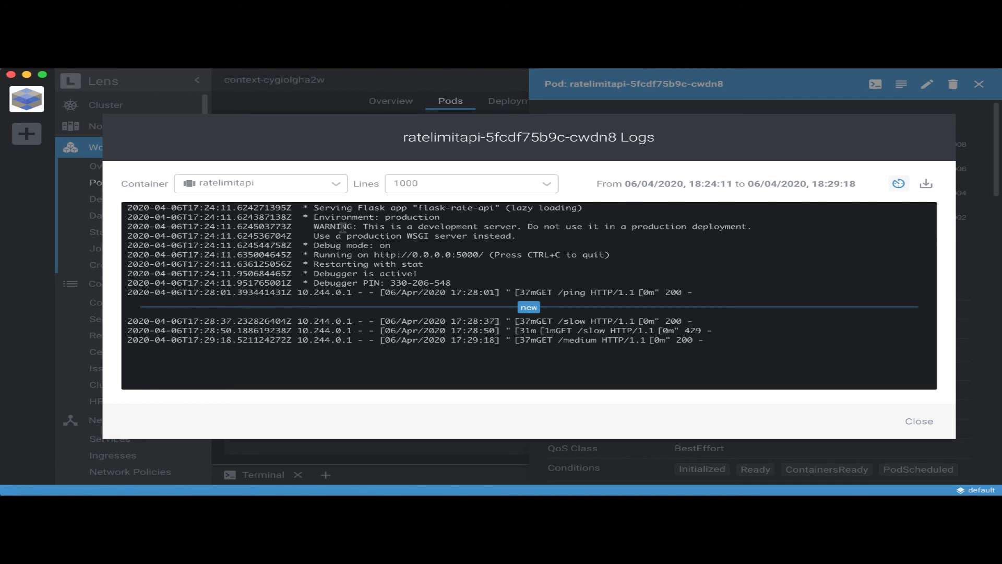
key(super+Tab)
key(Up)
key(Return)
key(Up)
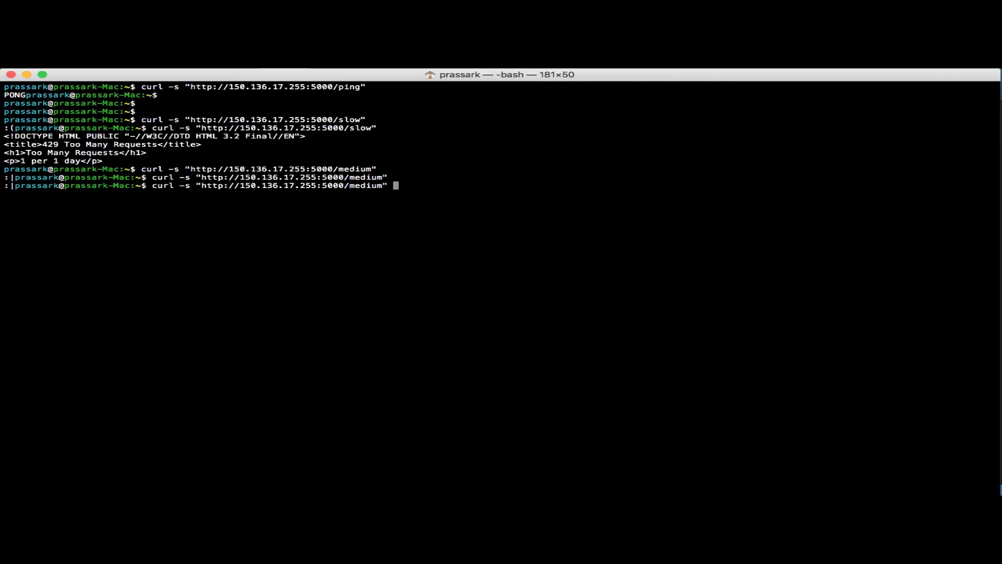
key(Return)
key(Up)
key(Return)
key(Up)
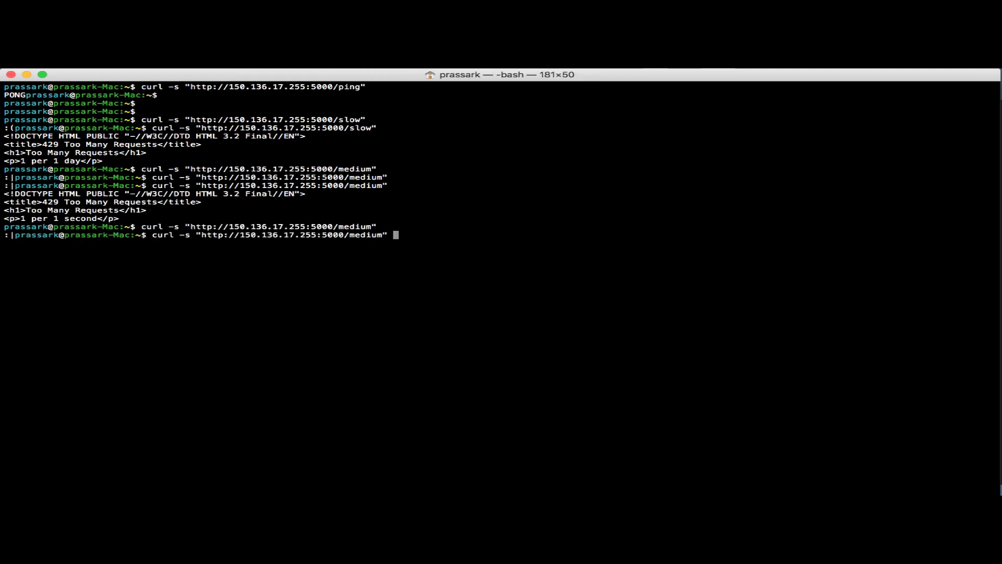
key(Return)
key(Up)
key(Down)
Step: Return to Lens, close the pod's logs, and view its memory, CPU, network and filesystem usage charts
key(super+Tab)
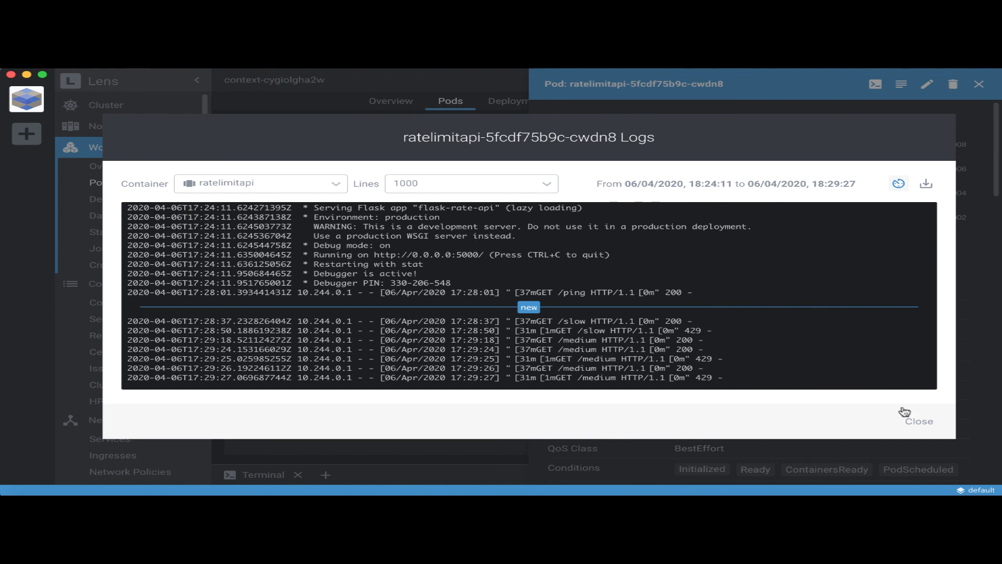
click(918, 425)
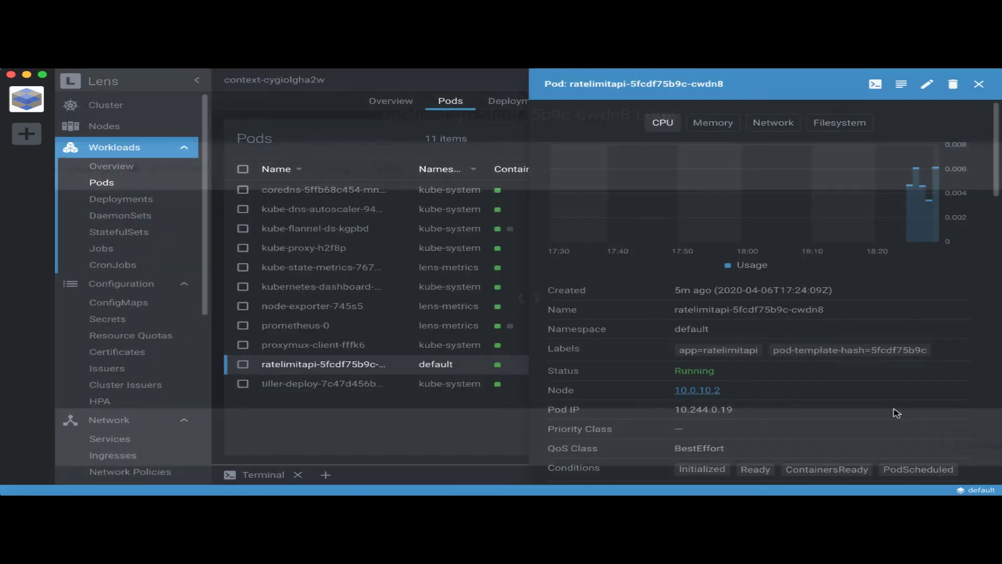
click(712, 125)
click(666, 126)
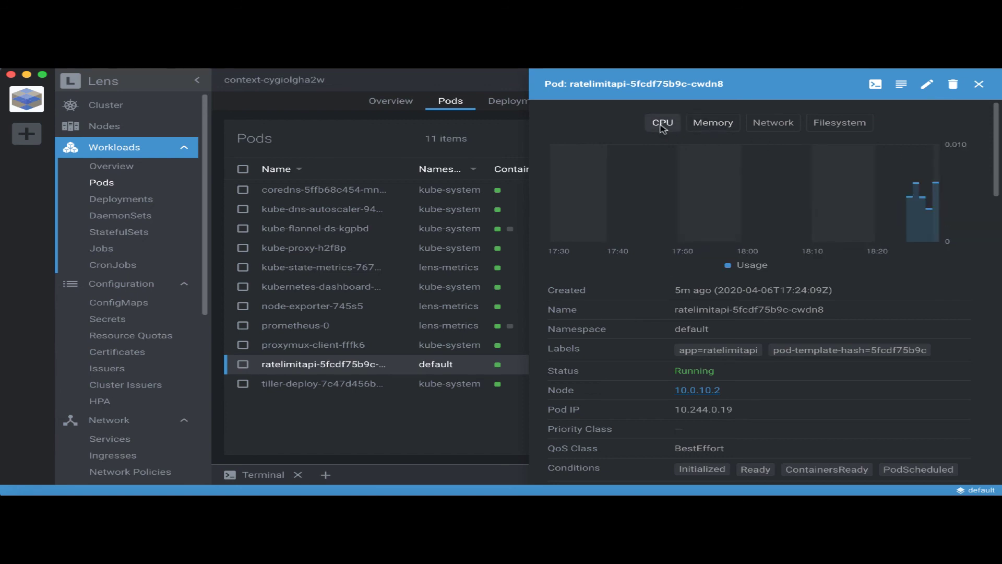
click(780, 126)
click(843, 126)
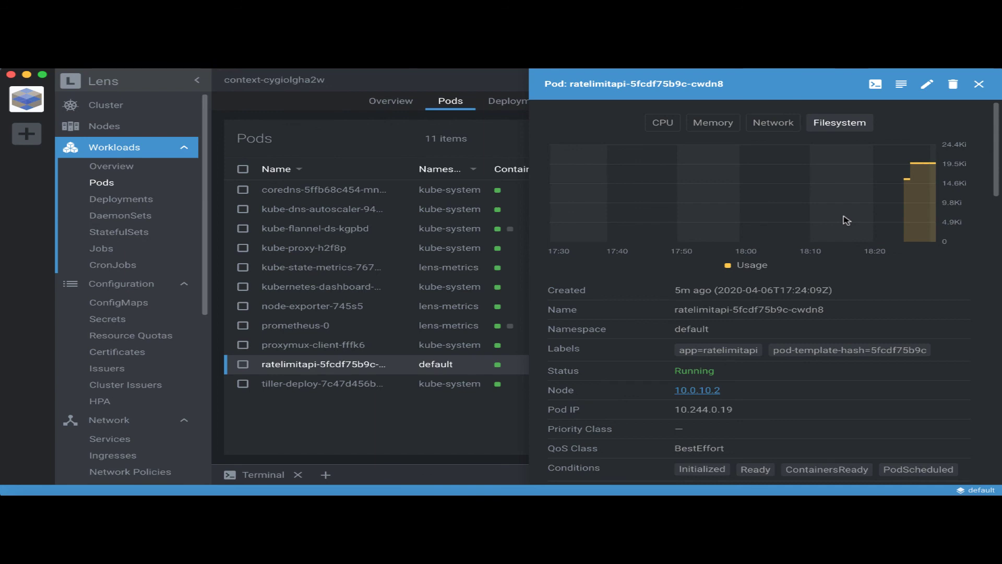
Step: Examine the ratelimitapi pod's details, including its pod IP, priority and QoS classes, containers, volumes and events
scroll(846, 219, down, 3)
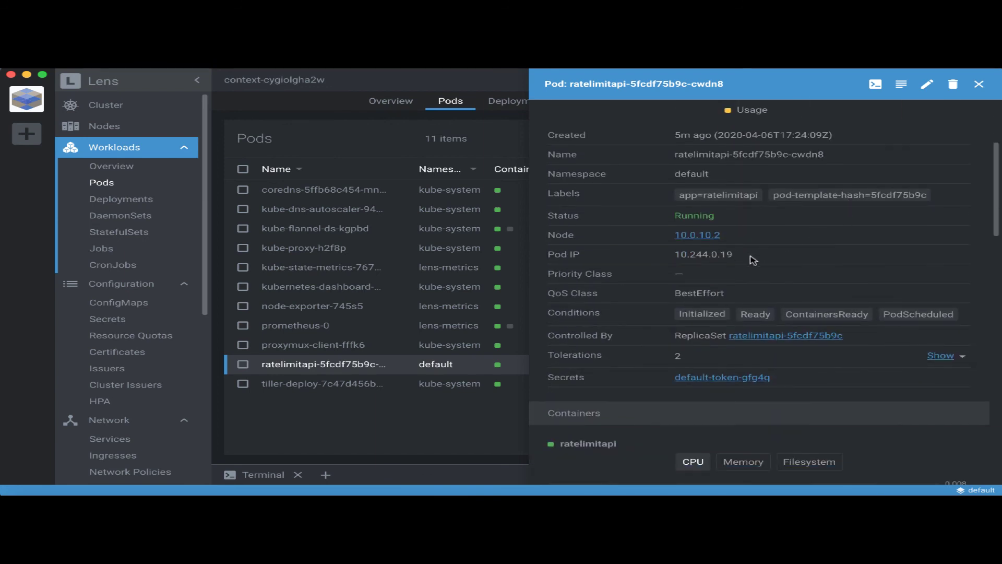
drag(746, 253, 660, 252)
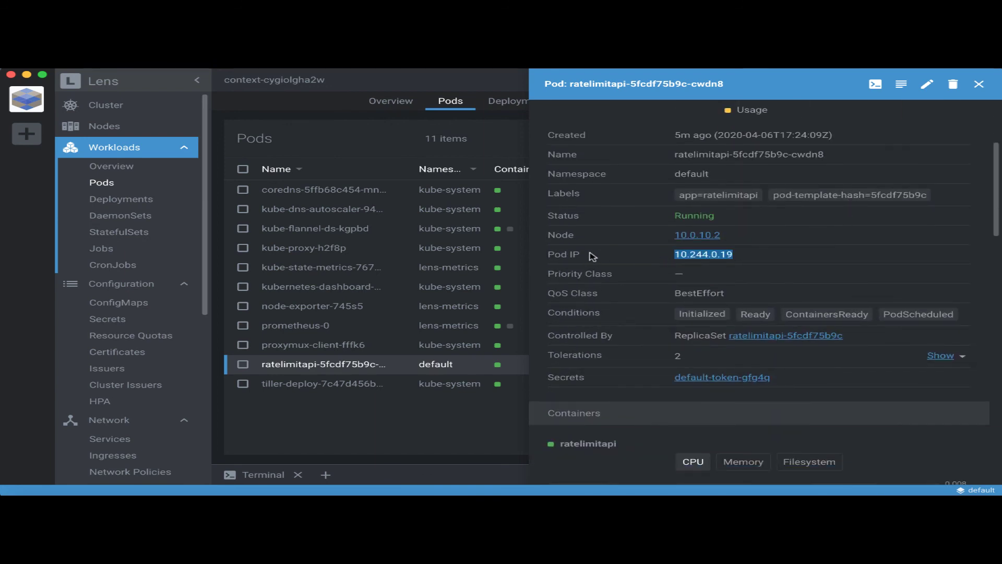
click(787, 258)
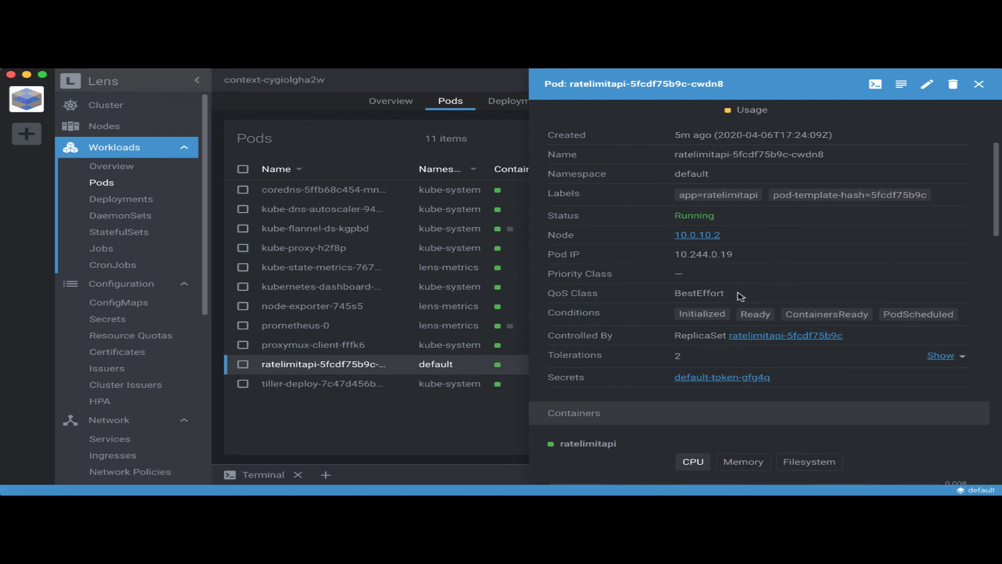
drag(740, 295, 544, 271)
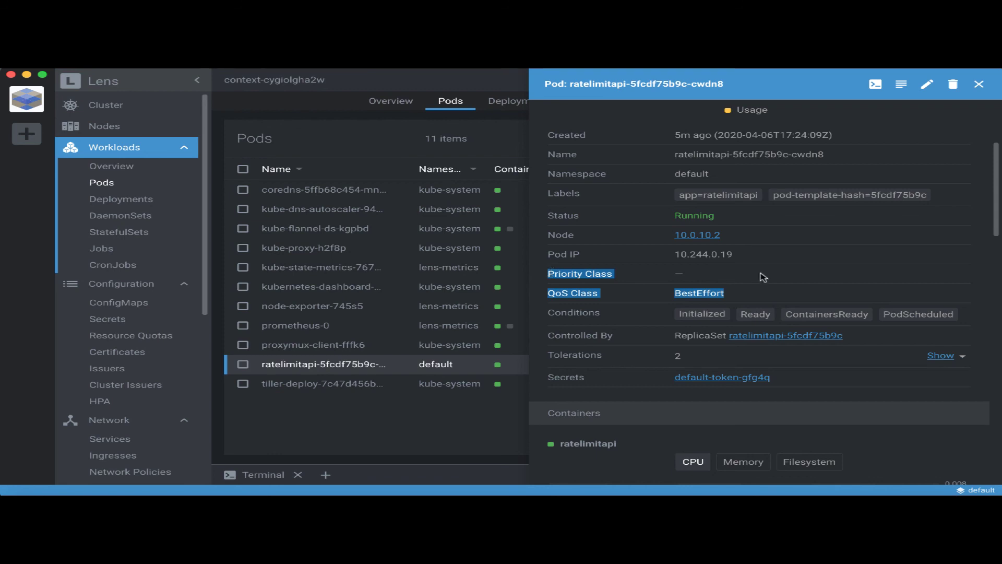
click(776, 291)
scroll(776, 292, down, 2)
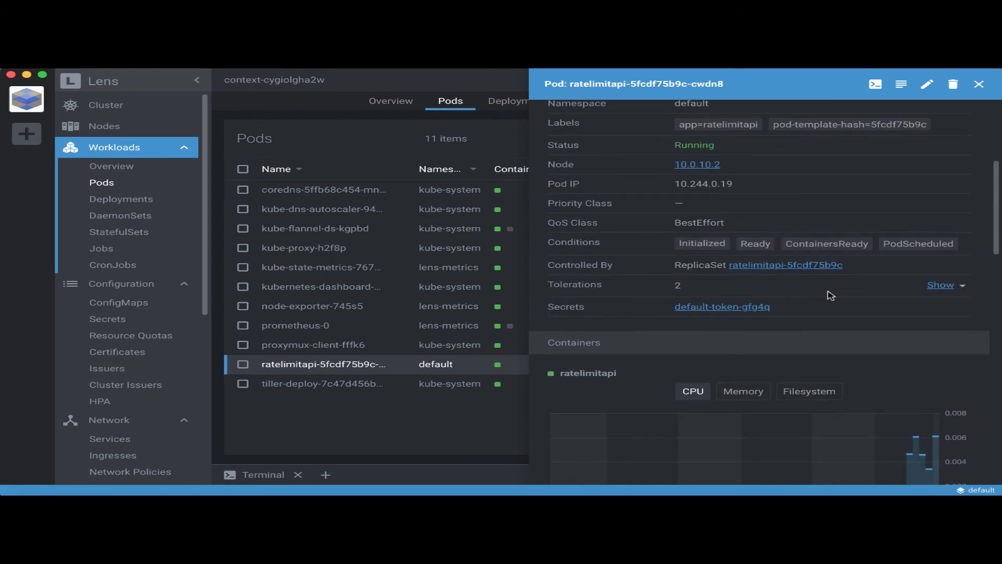
scroll(831, 296, down, 1)
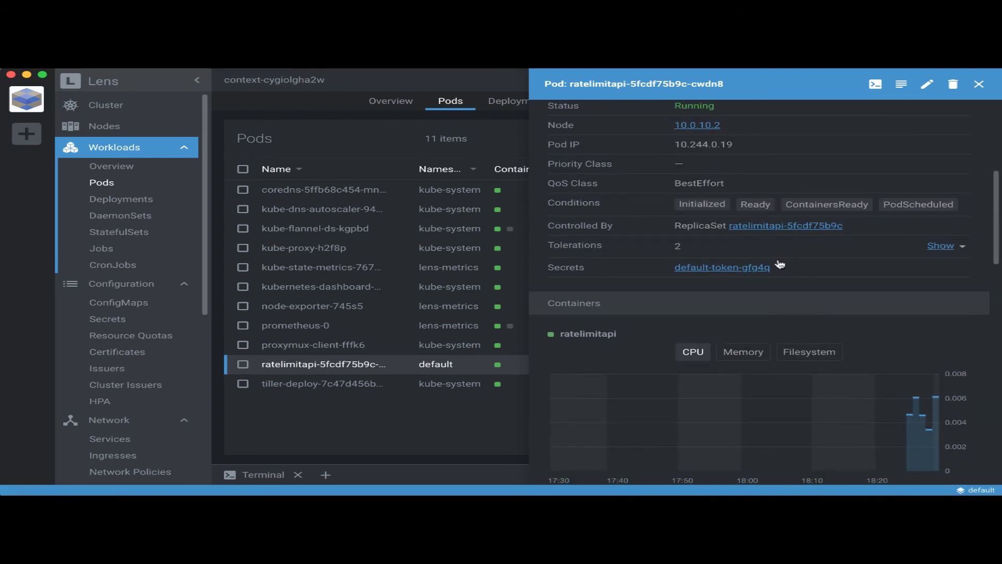
scroll(808, 272, down, 3)
scroll(809, 272, down, 4)
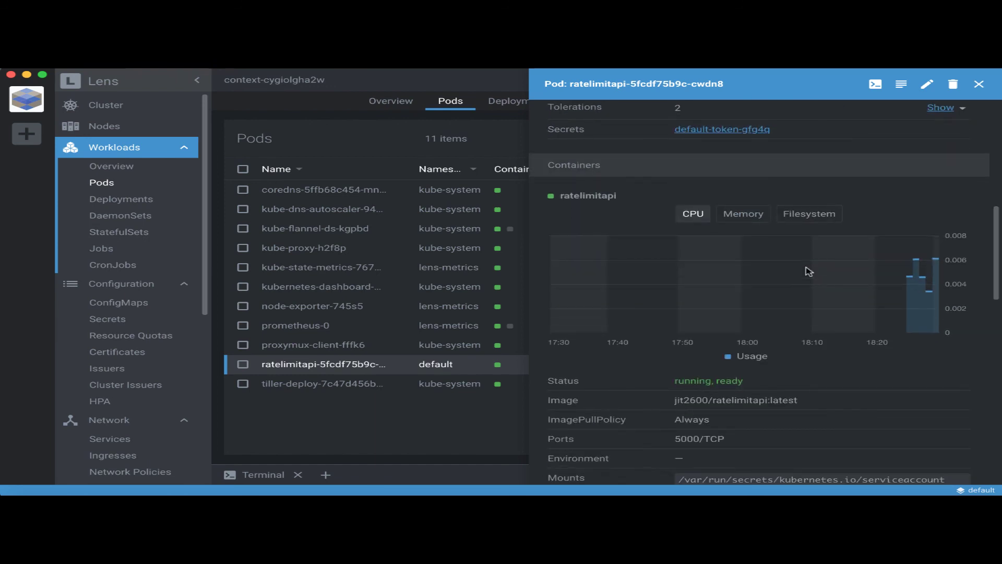
scroll(808, 271, down, 5)
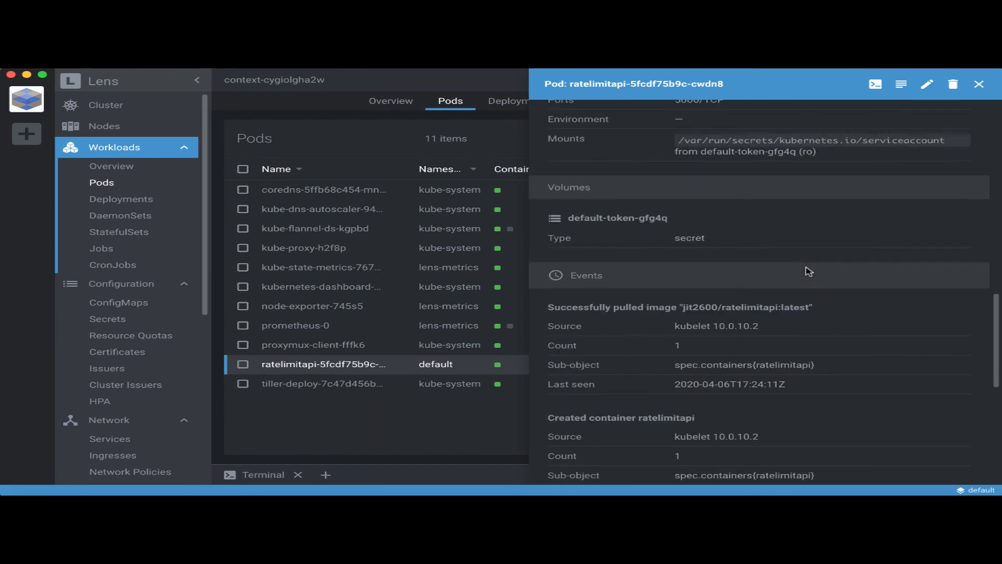
scroll(808, 272, down, 6)
scroll(809, 272, down, 2)
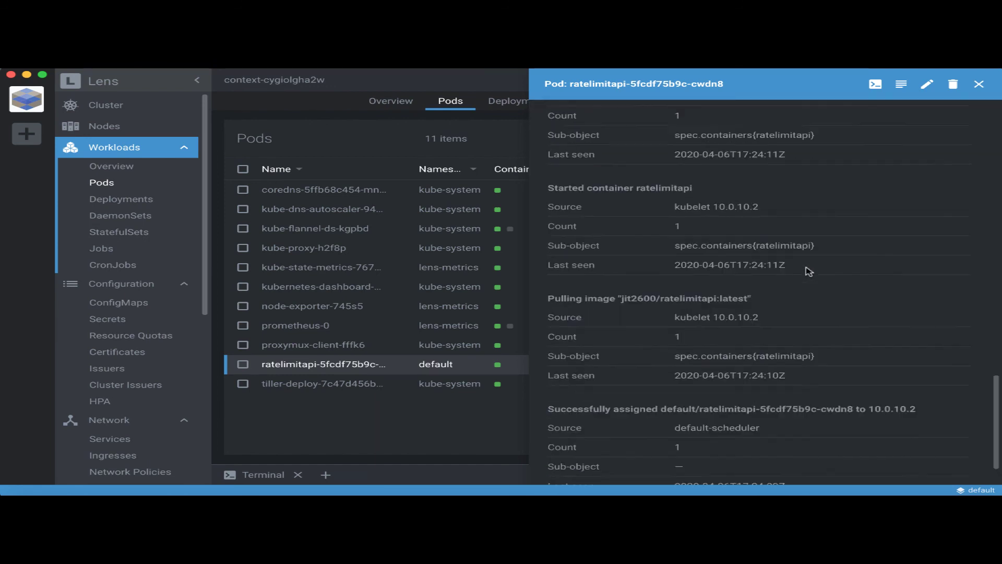
scroll(809, 272, up, 20)
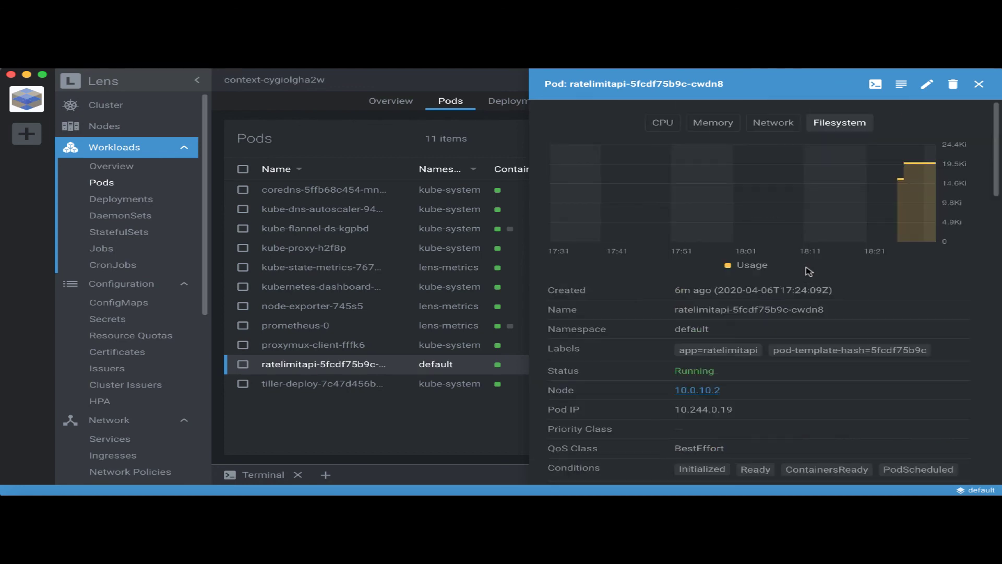
Step: Close the ratelimitapi pod's details and open the Cluster overview with its CPU, memory and pod usage
click(980, 85)
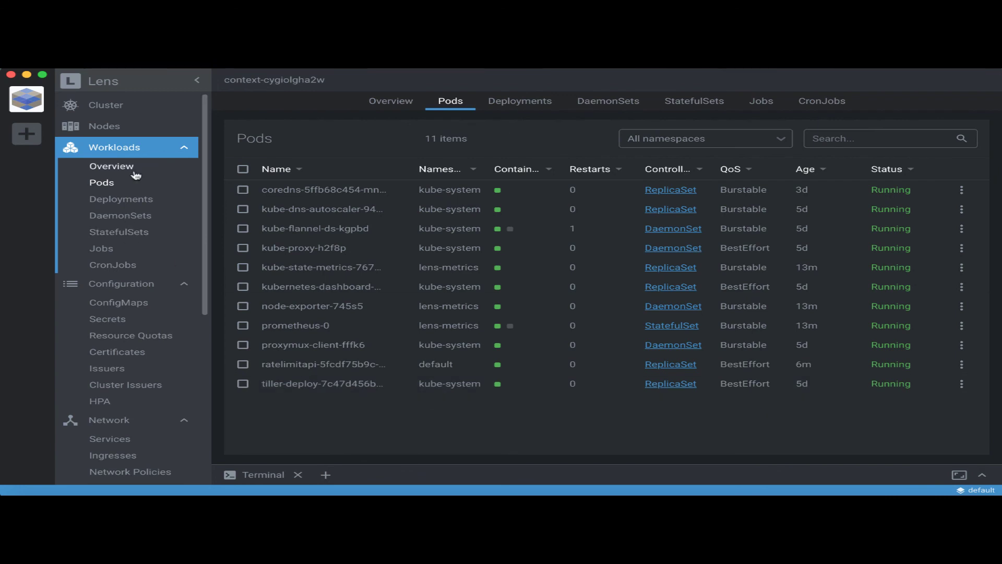
click(104, 105)
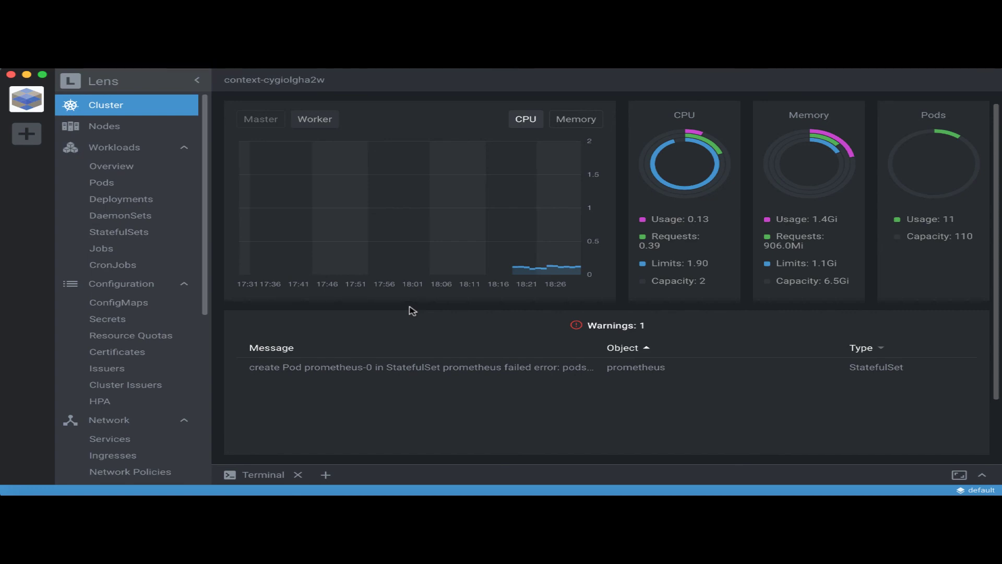
Step: Open the ratelimitapi deployment's details and scale the deployment to 4 replicas
click(119, 199)
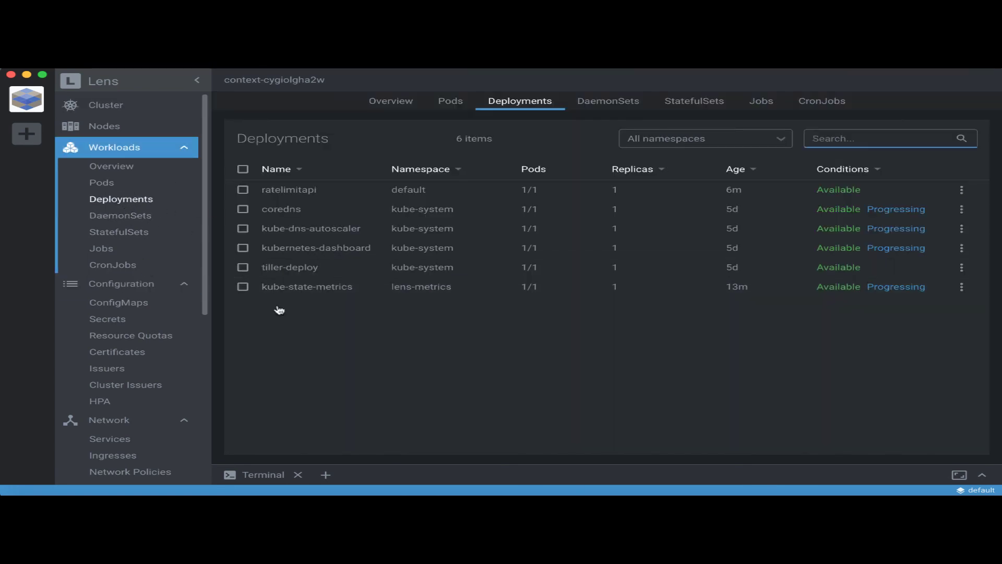
click(298, 194)
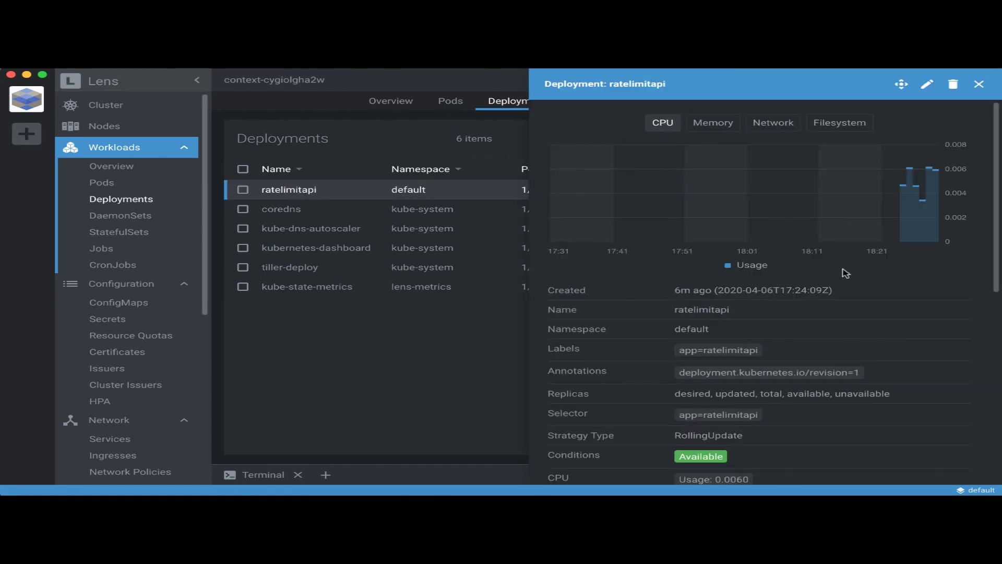
scroll(846, 272, down, 5)
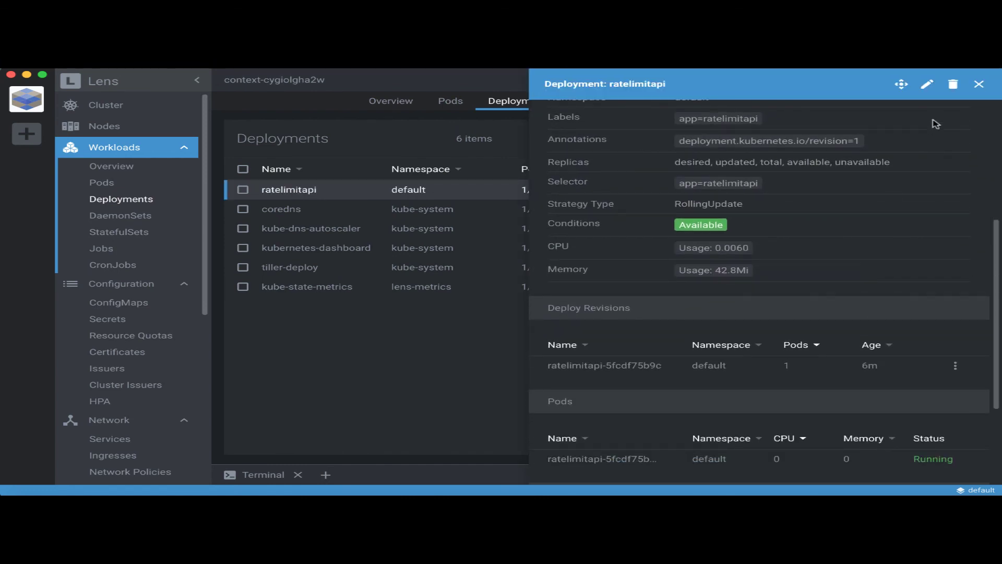
click(903, 85)
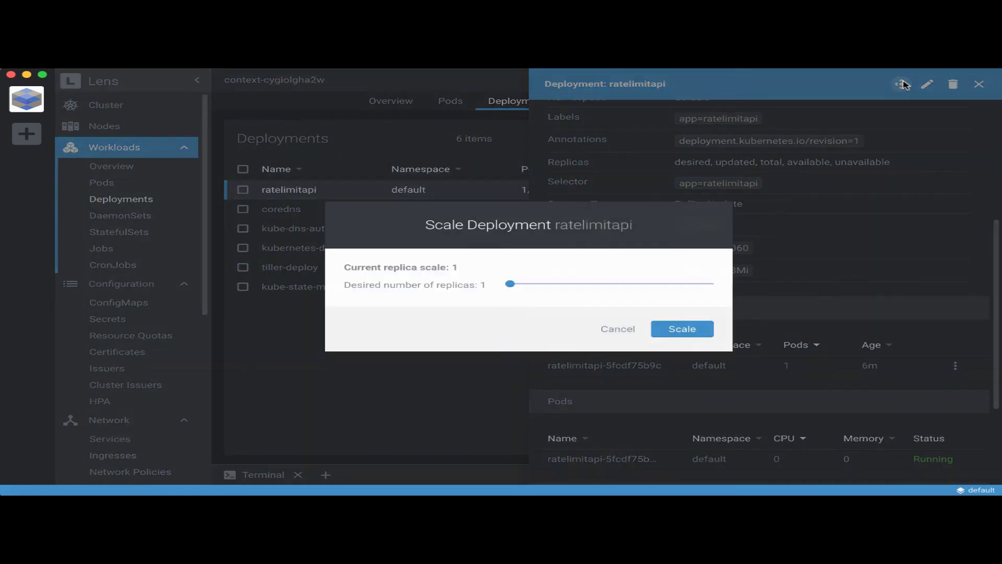
mouse_move(518, 287)
mouse_down()
mouse_move(542, 285)
mouse_move(518, 285)
mouse_up()
click(688, 330)
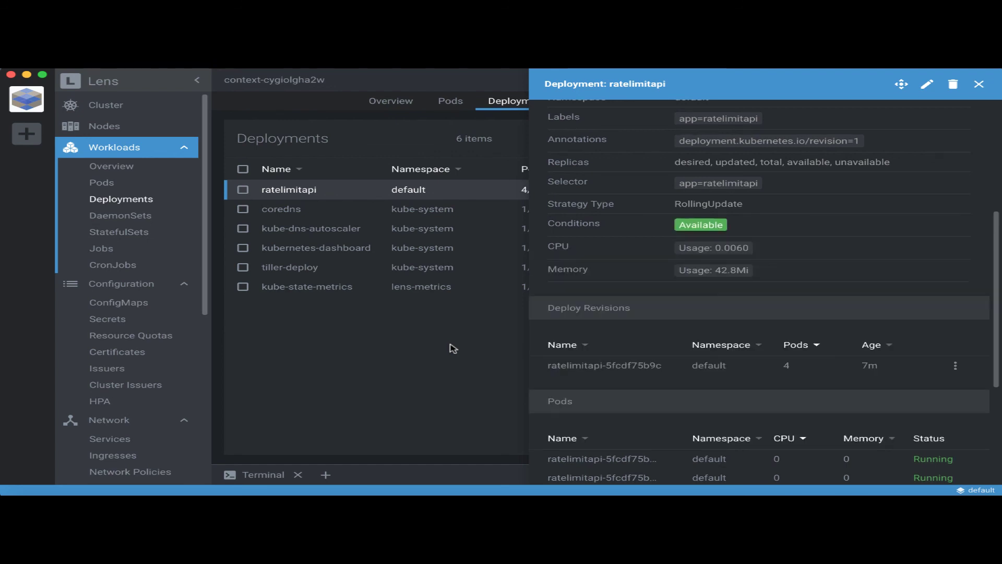
Step: Review the deployment's pods, close its details, and open the list of all pods in the cluster
scroll(638, 342, down, 2)
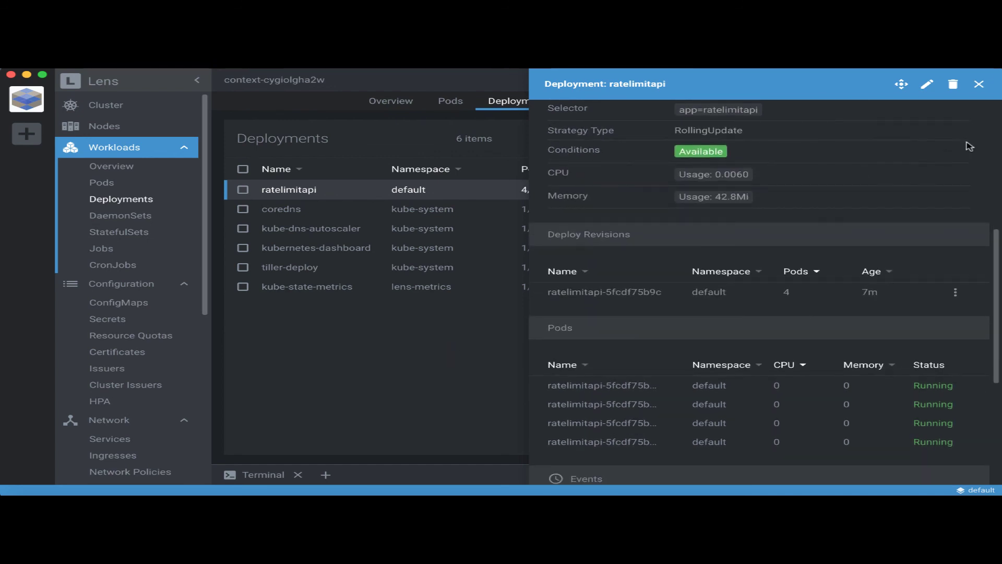
click(979, 86)
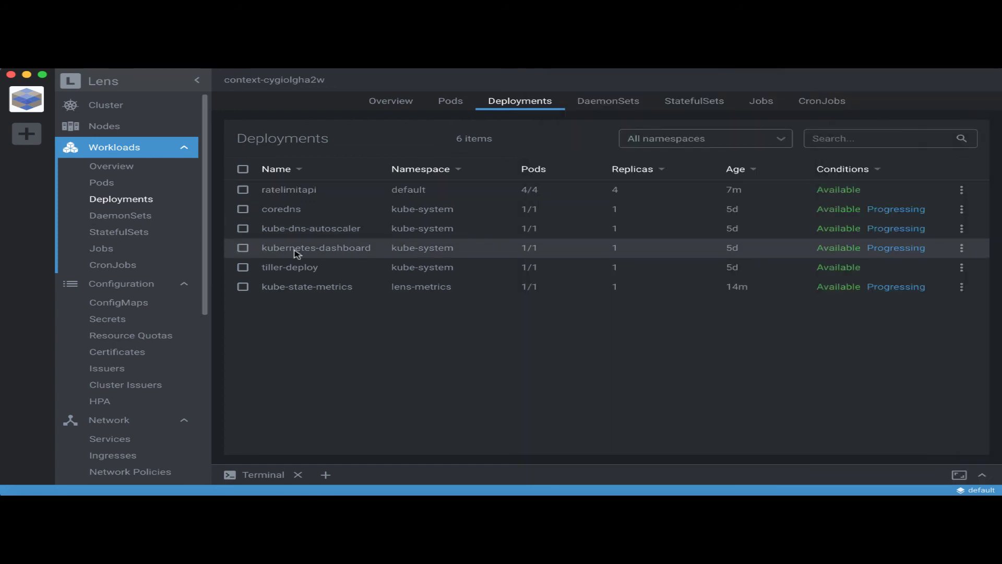
click(104, 183)
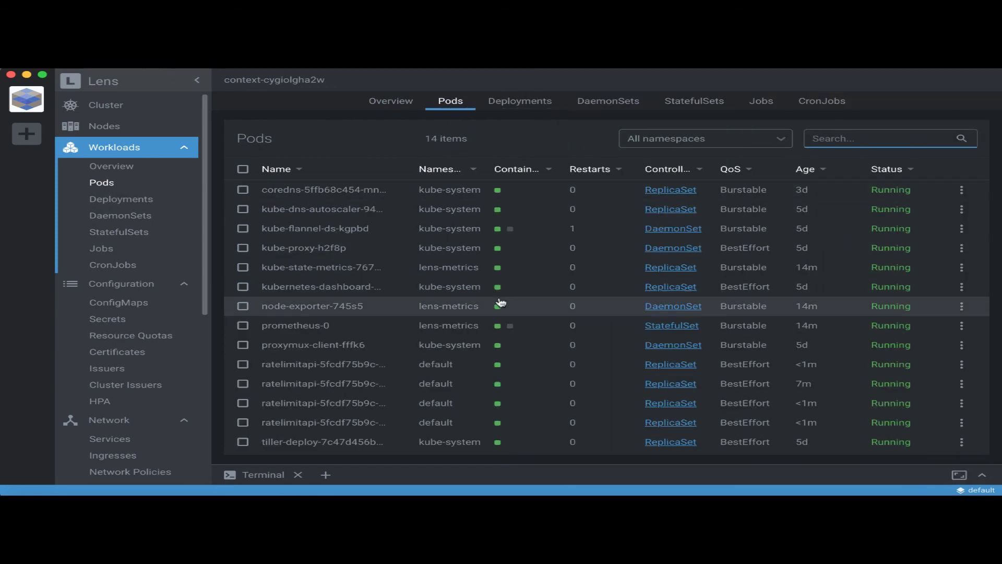